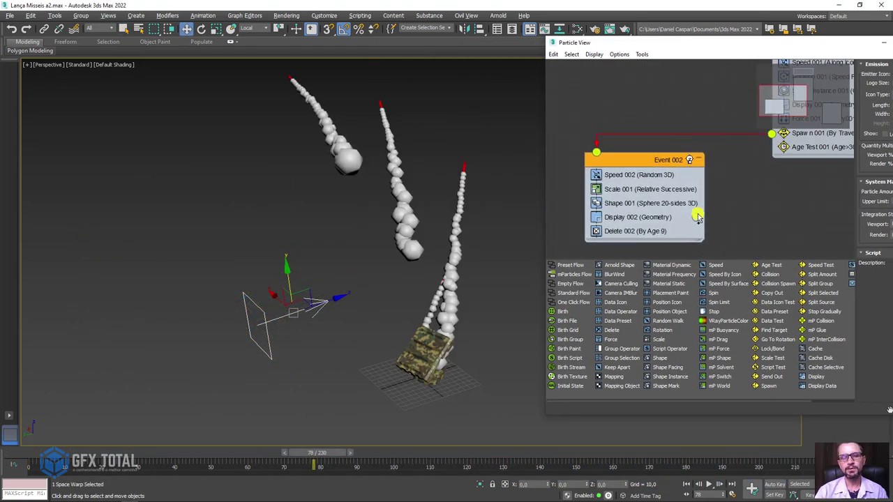
# - Drop a Force operator into Event 002 of the finished missile particle flow
pyautogui.moveTo(611, 339); pyautogui.dragTo(626, 216)
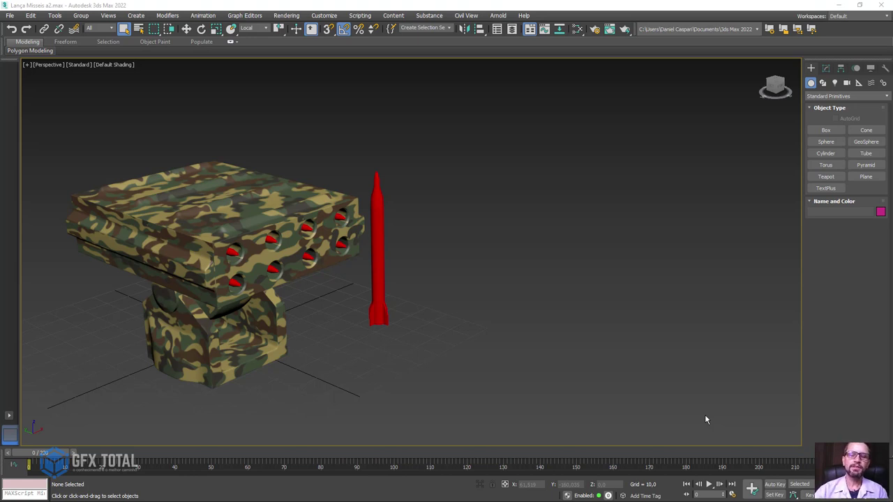
pyautogui.moveTo(54, 457)
pyautogui.mouseDown()
pyautogui.moveTo(645, 460)
pyautogui.moveTo(90, 457)
pyautogui.moveTo(34, 466)
pyautogui.mouseUp()
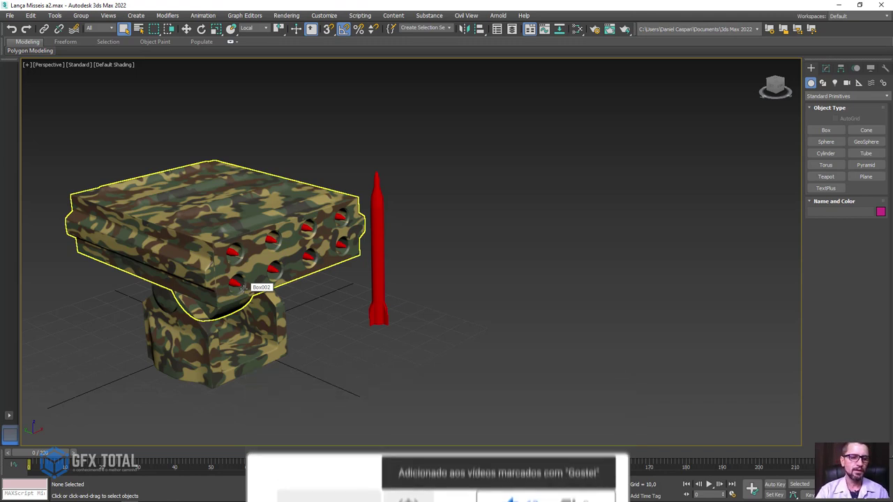
pyautogui.click(467, 228)
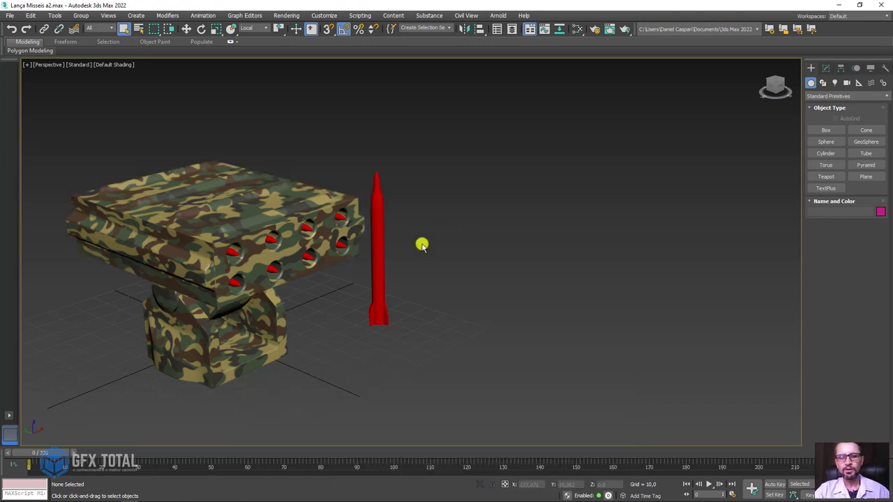
pyautogui.moveTo(423, 241)
pyautogui.keyDown('alt'); pyautogui.mouseDown(button='middle')
pyautogui.moveTo(395, 249)
pyautogui.moveTo(409, 251)
pyautogui.mouseUp(button='middle'); pyautogui.keyUp('alt')
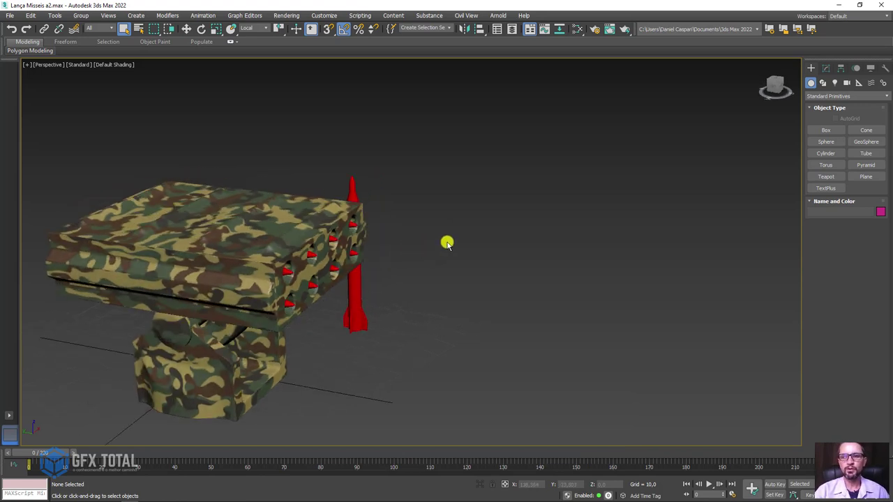
pyautogui.scroll(-3, 446, 243)
pyautogui.moveTo(630, 265)
pyautogui.keyDown('alt'); pyautogui.mouseDown(button='middle')
pyautogui.moveTo(468, 259)
pyautogui.moveTo(537, 257)
pyautogui.moveTo(520, 256)
pyautogui.mouseUp(button='middle'); pyautogui.keyUp('alt')
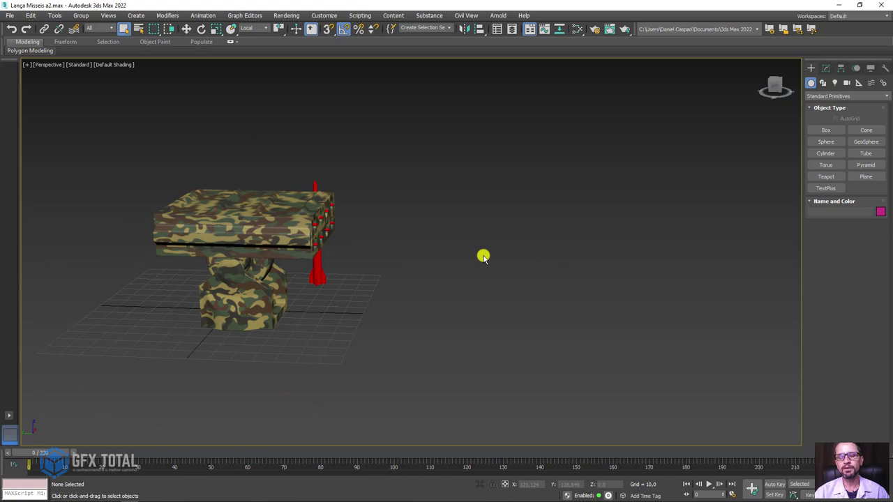
# - In wireframe, delete the eight missiles loaded inside the launcher's tubes
pyautogui.press('F3')
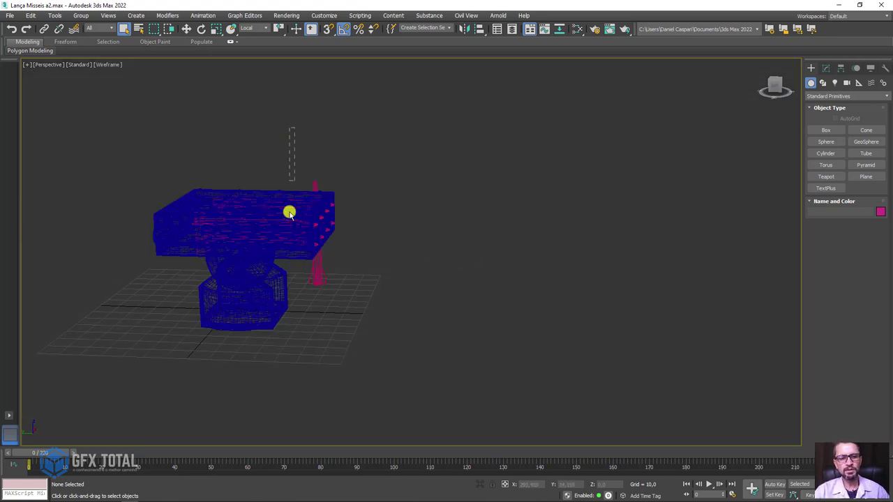
pyautogui.click(290, 255)
pyautogui.keyDown('alt'); pyautogui.moveTo(290, 255); pyautogui.dragTo(320, 282, button='middle'); pyautogui.keyUp('alt')
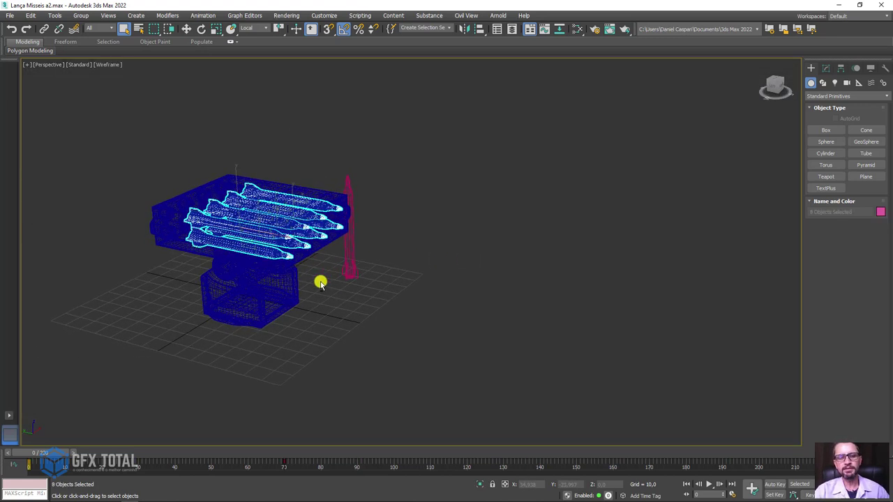
pyautogui.press('Delete')
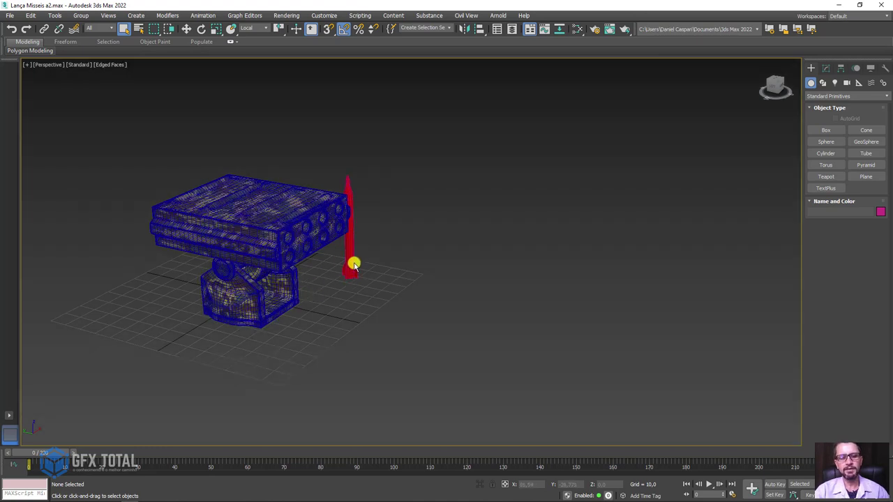
# - Return to shaded display and select the launcher box, Box002
pyautogui.click(348, 258)
pyautogui.press('F3')
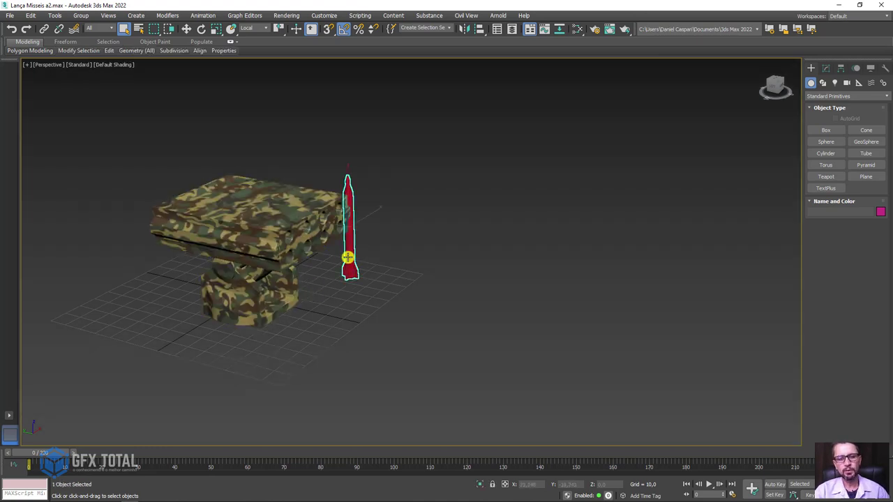
pyautogui.keyDown('alt'); pyautogui.moveTo(319, 265); pyautogui.dragTo(314, 241, button='middle'); pyautogui.keyUp('alt')
pyautogui.moveTo(295, 207); pyautogui.dragTo(333, 218, button='middle')
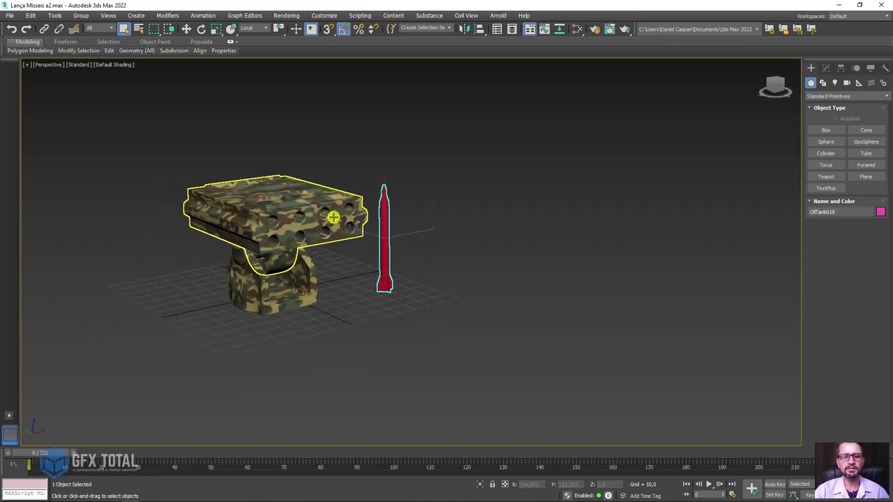
pyautogui.scroll(2, 333, 217)
pyautogui.click(341, 208)
# - Delete TurboSmooth from Box002 and convert it to an Editable Poly
pyautogui.click(826, 68)
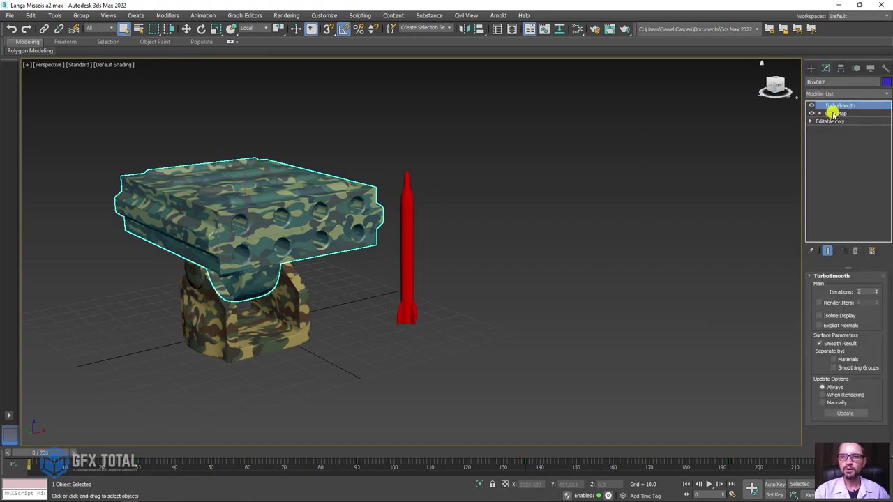
pyautogui.click(853, 253)
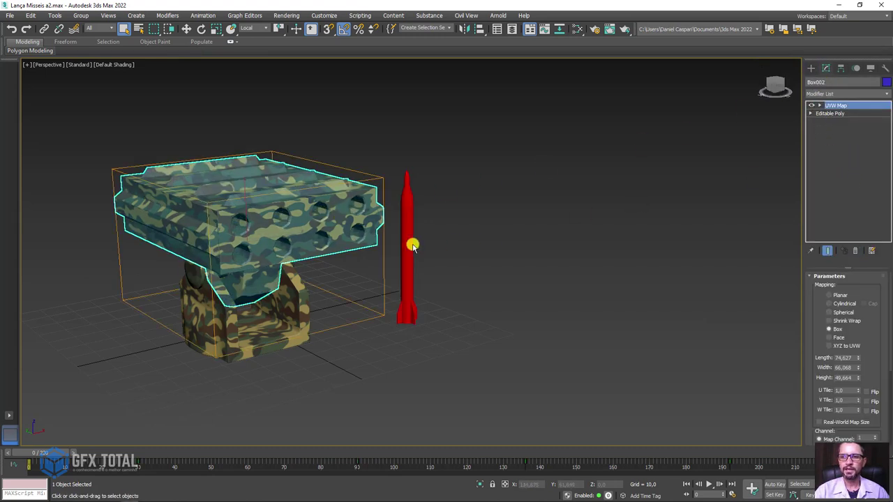
pyautogui.rightClick(314, 209)
pyautogui.moveTo(333, 305)
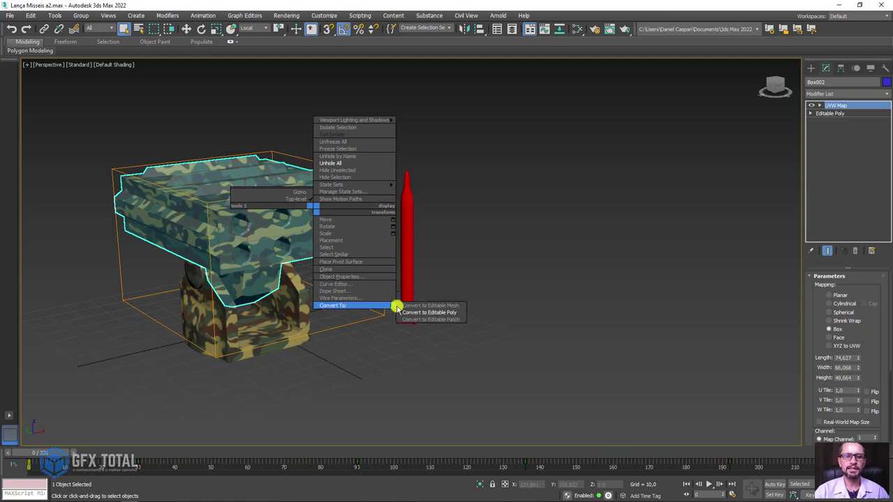
pyautogui.click(419, 312)
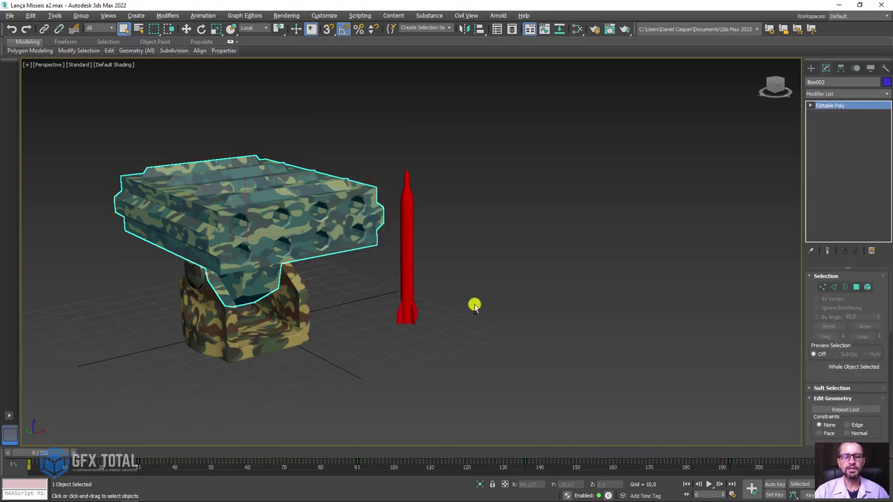
# - Scrub the timeline to confirm the launcher still animates, then pan the scene left
pyautogui.moveTo(474, 302)
pyautogui.keyDown('alt'); pyautogui.mouseDown(button='middle')
pyautogui.moveTo(410, 290)
pyautogui.moveTo(428, 279)
pyautogui.moveTo(482, 285)
pyautogui.moveTo(456, 297)
pyautogui.moveTo(427, 291)
pyautogui.mouseUp(button='middle'); pyautogui.keyUp('alt')
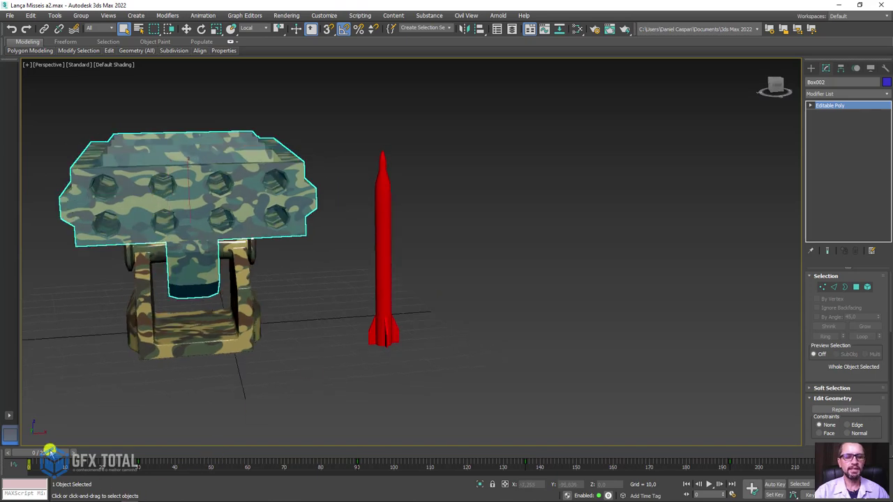
pyautogui.moveTo(50, 452)
pyautogui.mouseDown()
pyautogui.moveTo(763, 450)
pyautogui.moveTo(16, 453)
pyautogui.mouseUp()
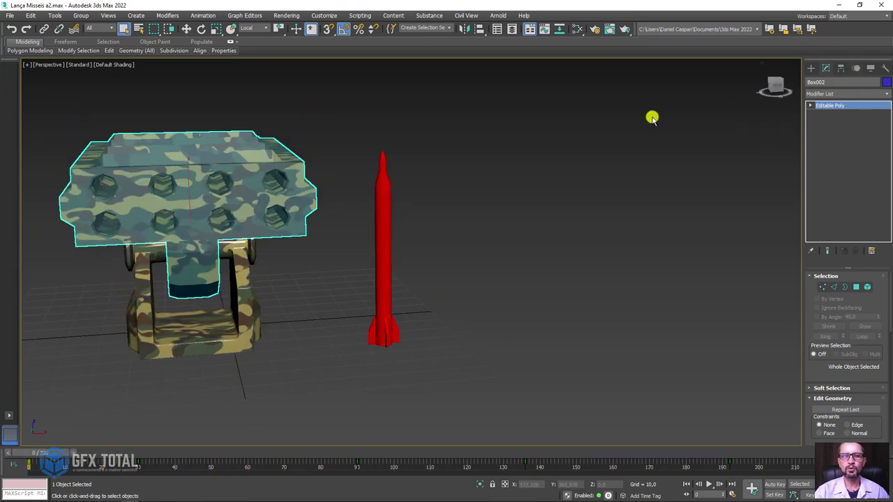
pyautogui.scroll(-3, 440, 173)
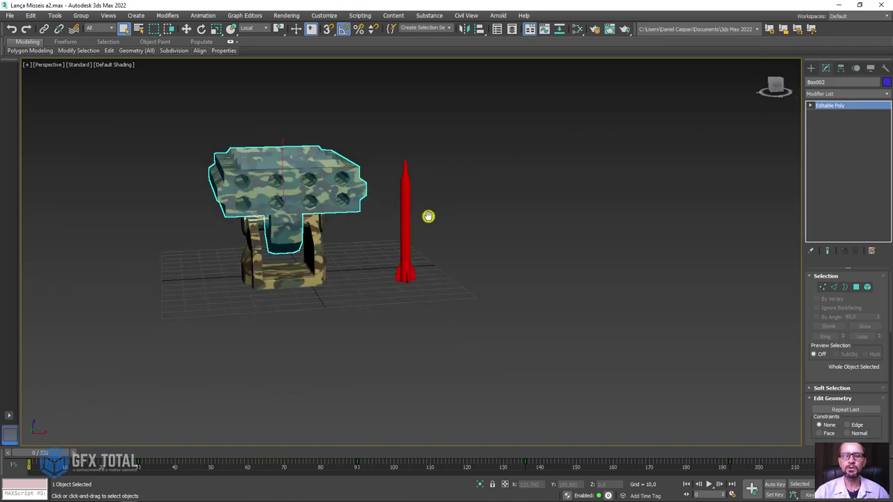
pyautogui.moveTo(428, 216); pyautogui.dragTo(395, 227, button='middle')
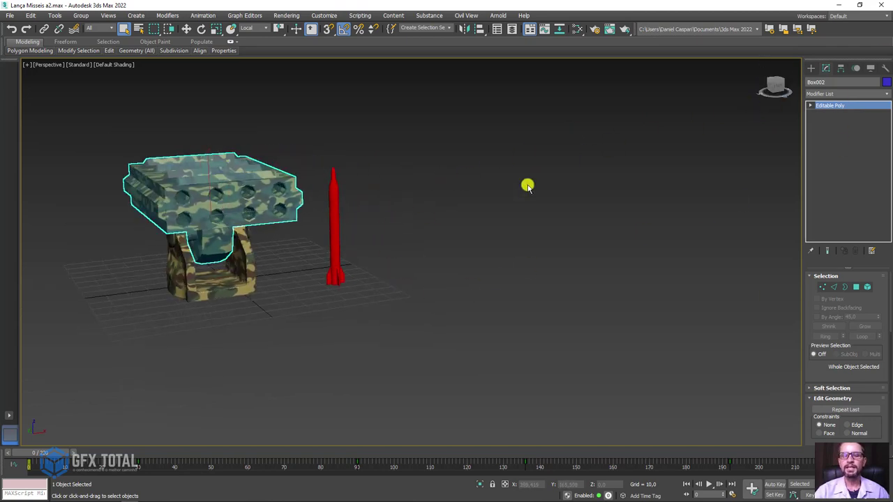
pyautogui.moveTo(524, 207); pyautogui.dragTo(495, 214, button='middle')
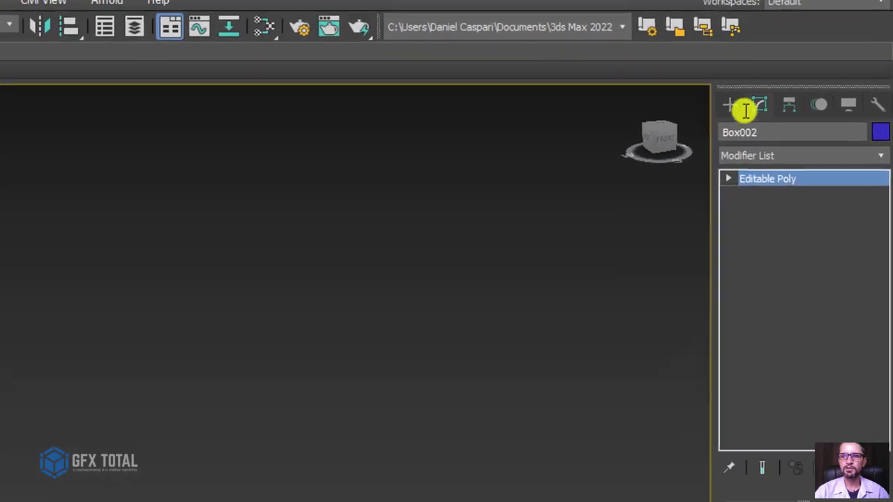
# - Draw a PF Source emitter on the ground beside the red missile and scrub to see particles
pyautogui.click(724, 106)
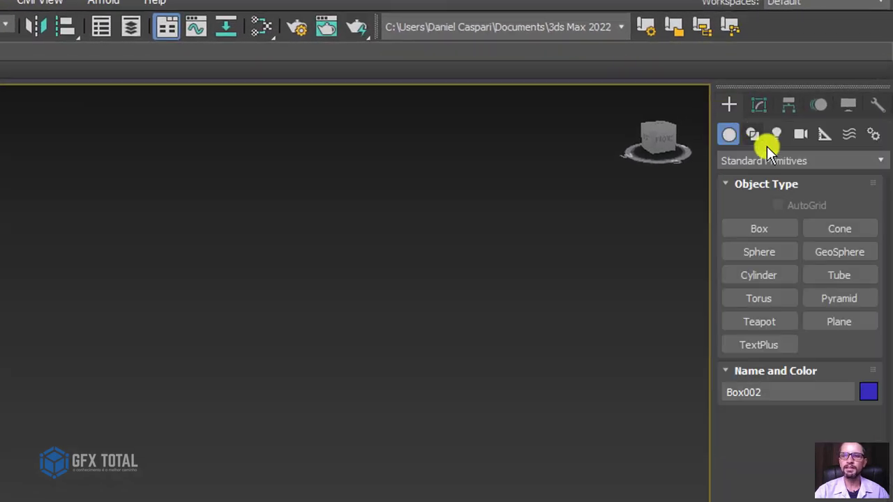
pyautogui.click(758, 162)
pyautogui.click(760, 229)
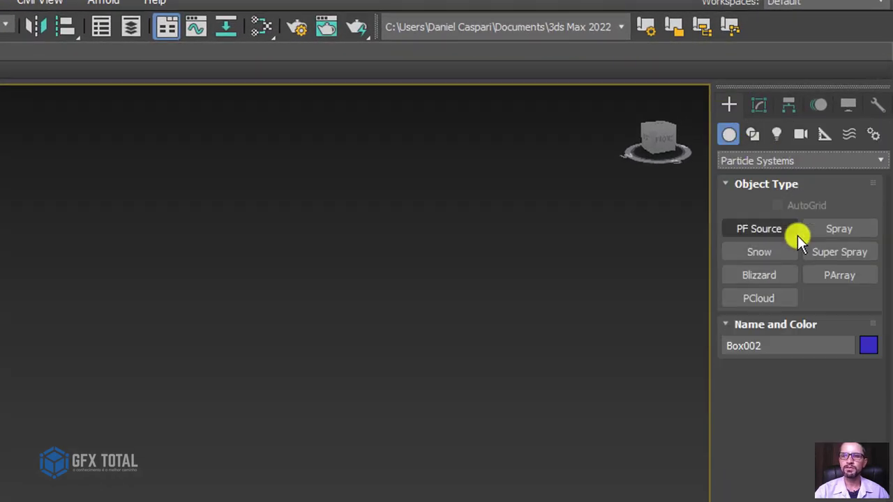
pyautogui.click(761, 230)
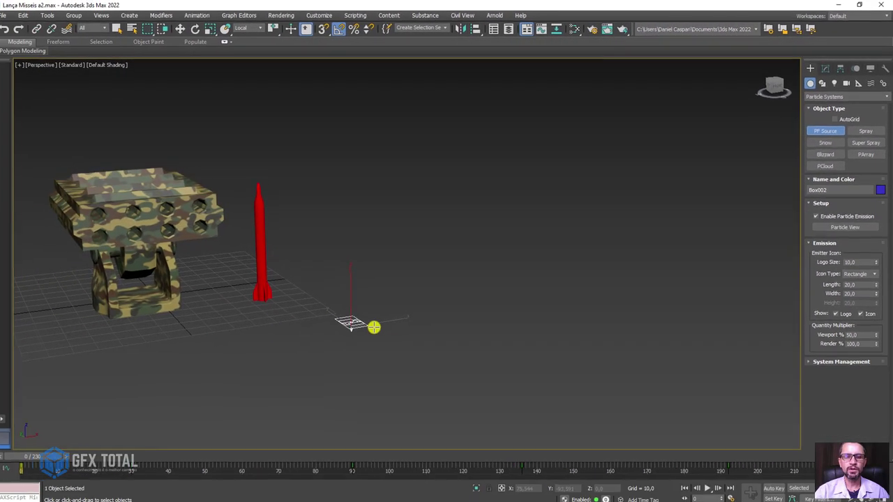
pyautogui.moveTo(376, 323); pyautogui.dragTo(420, 327)
pyautogui.keyDown('alt'); pyautogui.moveTo(421, 327); pyautogui.dragTo(399, 249, button='middle'); pyautogui.keyUp('alt')
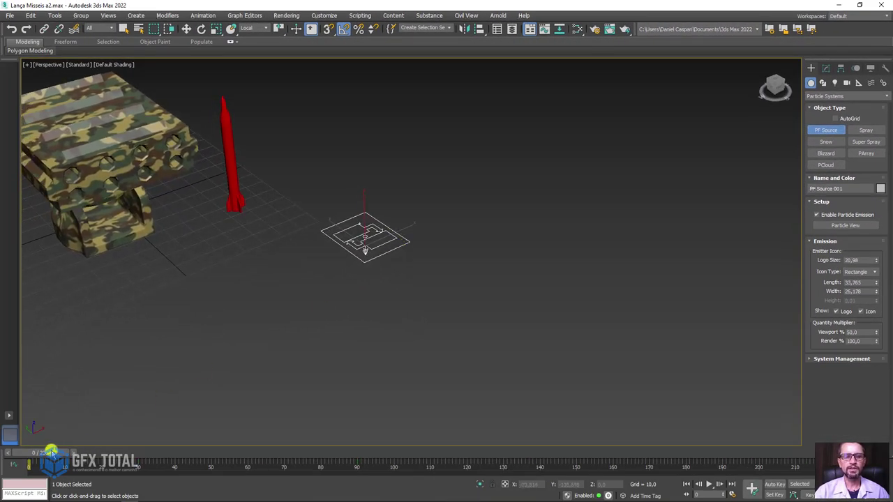
pyautogui.moveTo(52, 452)
pyautogui.mouseDown()
pyautogui.moveTo(201, 438)
pyautogui.moveTo(26, 442)
pyautogui.moveTo(94, 431)
pyautogui.mouseUp()
# - Open Particle View for PF Source 001, reposition the window, and select Event 001
pyautogui.click(838, 225)
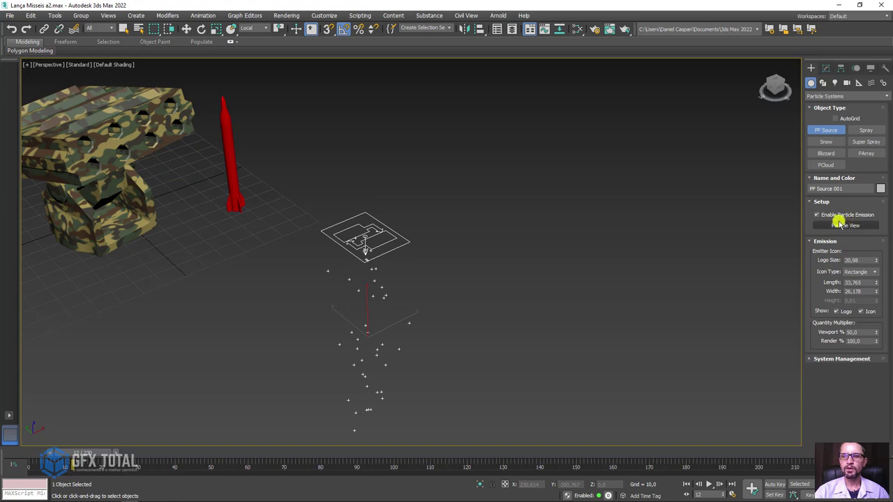
pyautogui.click(826, 68)
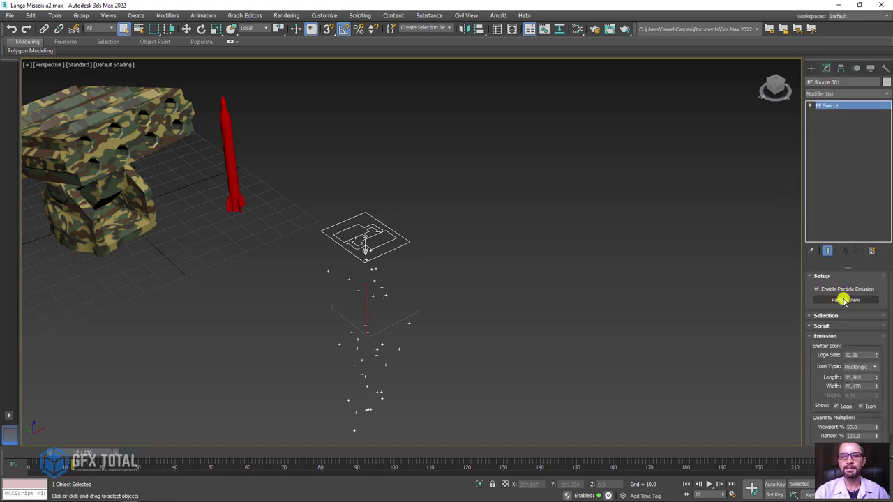
pyautogui.press('6')
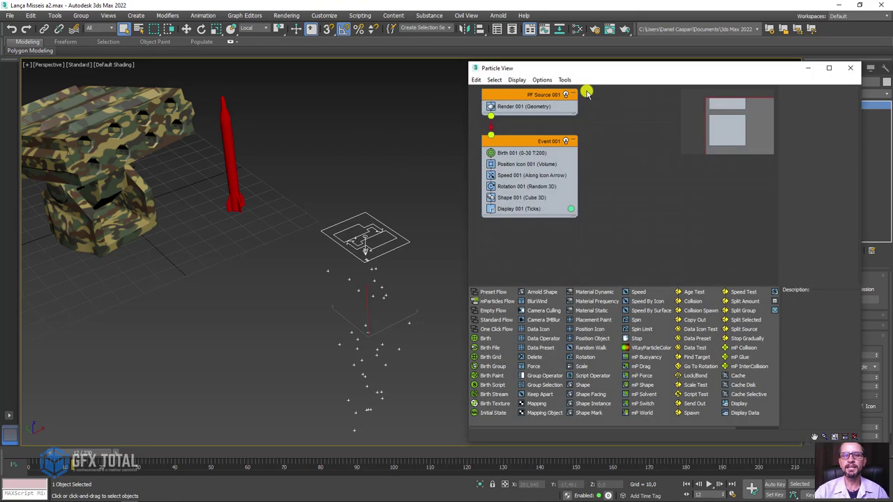
pyautogui.press('6')
pyautogui.press('6')
pyautogui.moveTo(604, 74); pyautogui.dragTo(644, 84)
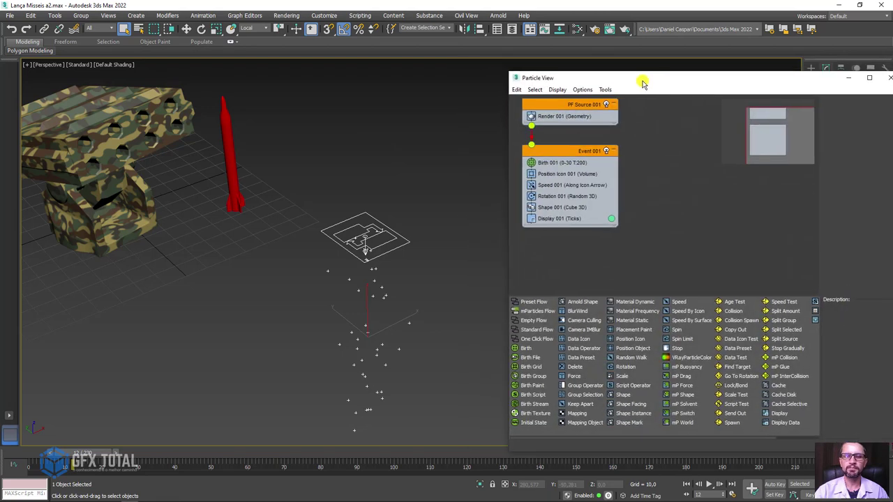
pyautogui.moveTo(412, 203); pyautogui.dragTo(368, 144, button='middle')
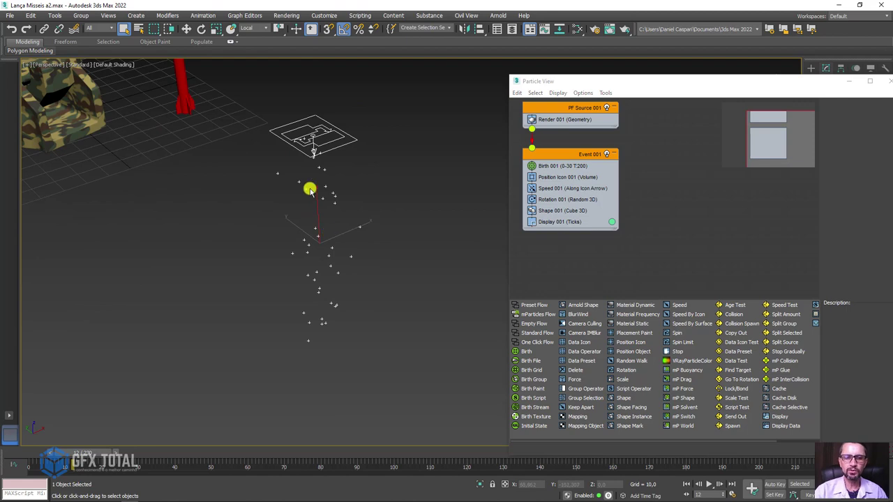
pyautogui.click(578, 155)
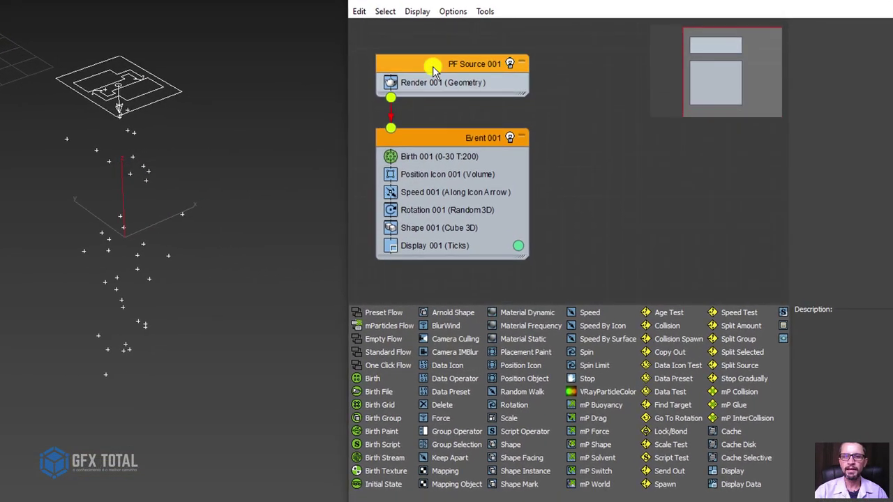
# - Inspect the Render 001 settings, return to PF Source 001, and move Particle View aside
pyautogui.click(434, 65)
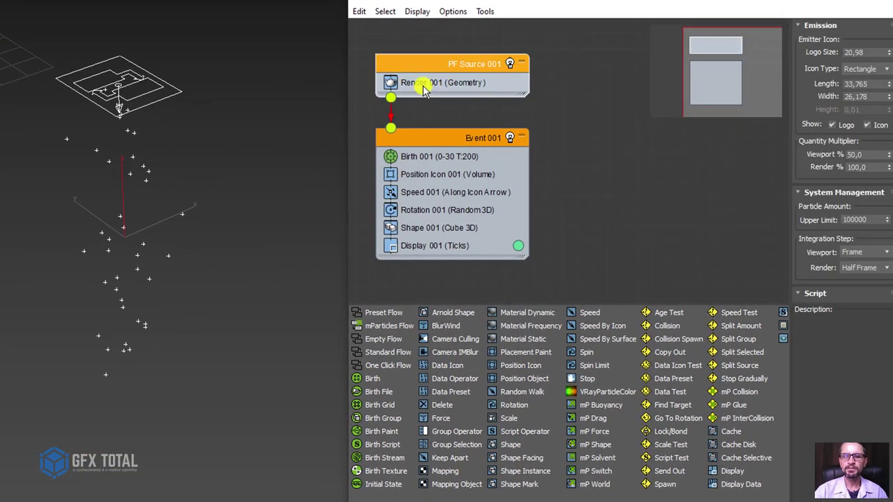
pyautogui.click(574, 109)
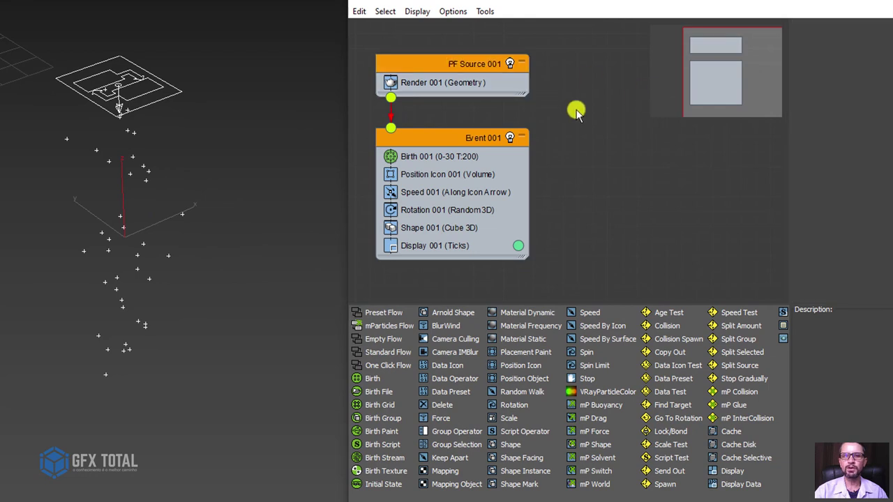
pyautogui.click(432, 62)
pyautogui.click(434, 79)
pyautogui.click(437, 64)
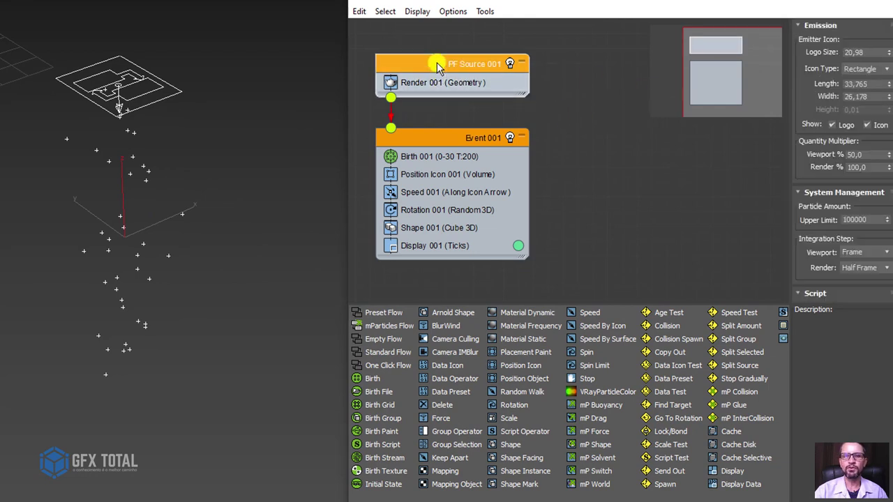
pyautogui.moveTo(681, 4); pyautogui.dragTo(593, 0)
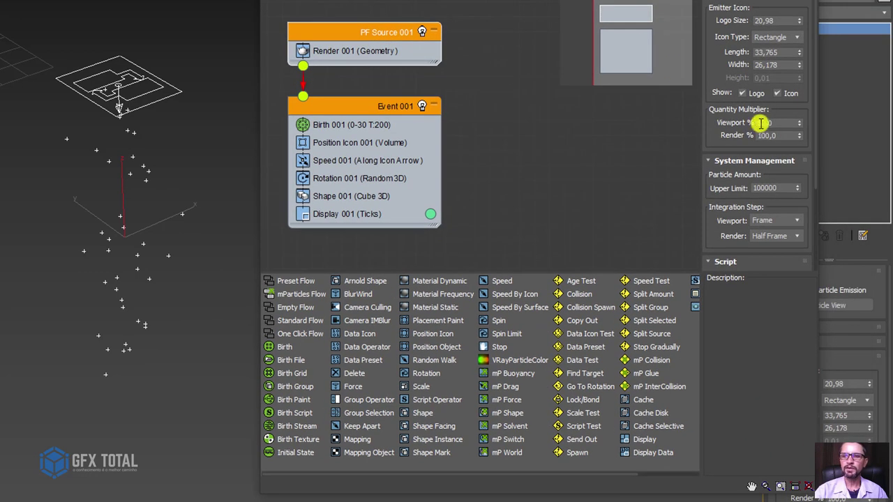
# - Raise PF Source 001's Viewport quantity multiplier from 50% to 100%
pyautogui.moveTo(771, 122); pyautogui.dragTo(744, 123)
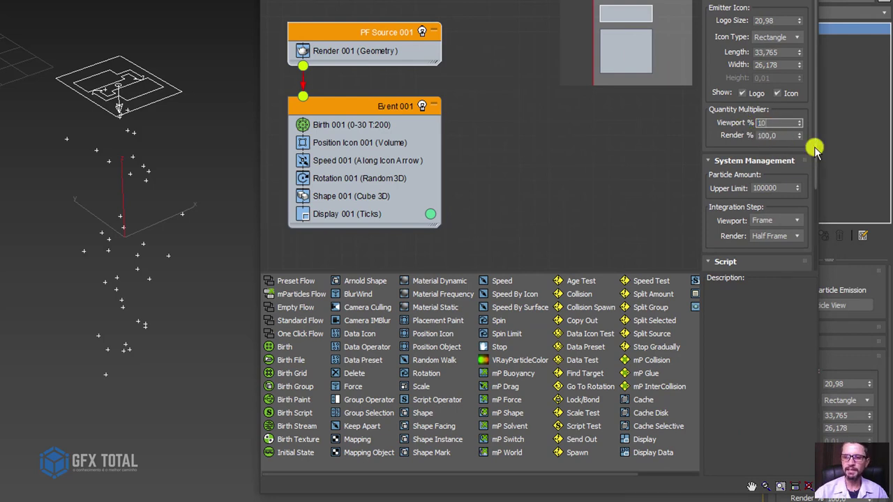
pyautogui.write('0')
pyautogui.press('Return')
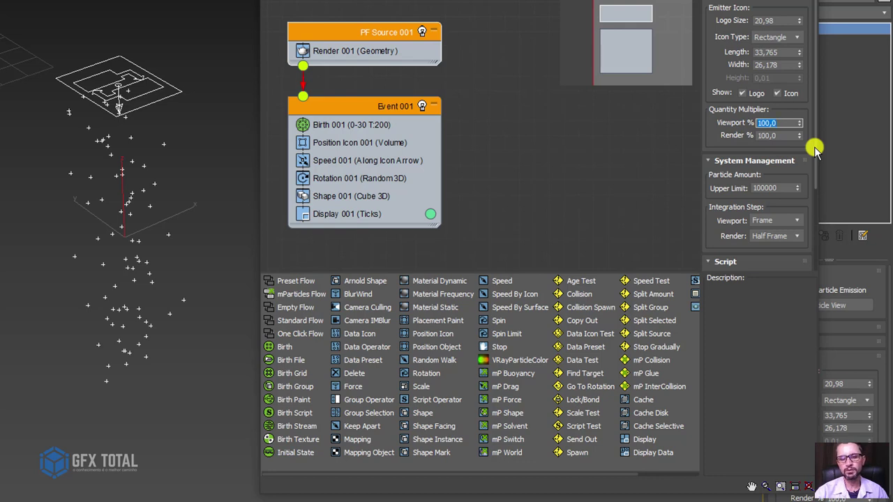
# - Set Birth 001 to emit 100 particles with Emit Stop at frame 80, then preview
pyautogui.click(355, 125)
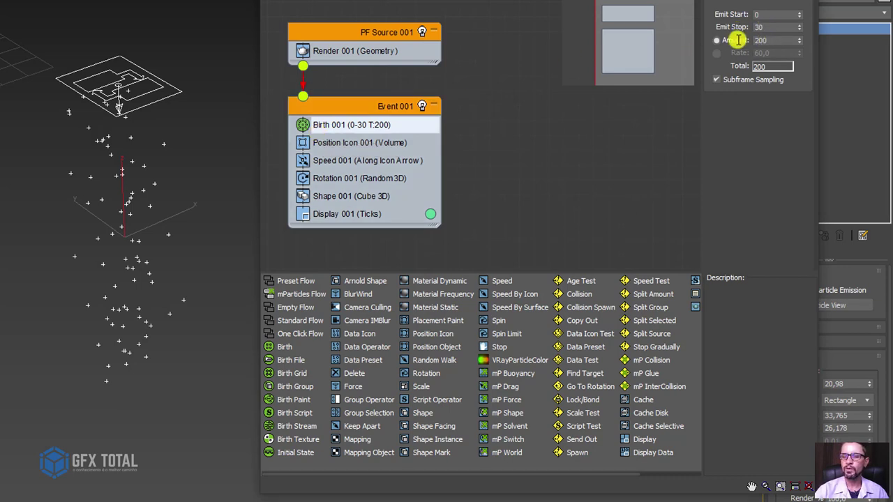
pyautogui.moveTo(767, 40); pyautogui.dragTo(739, 43)
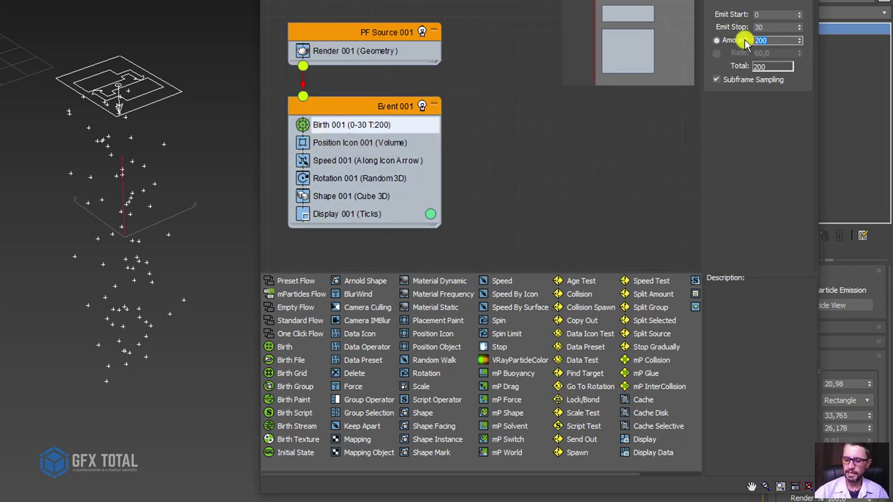
pyautogui.write('100')
pyautogui.press('Return')
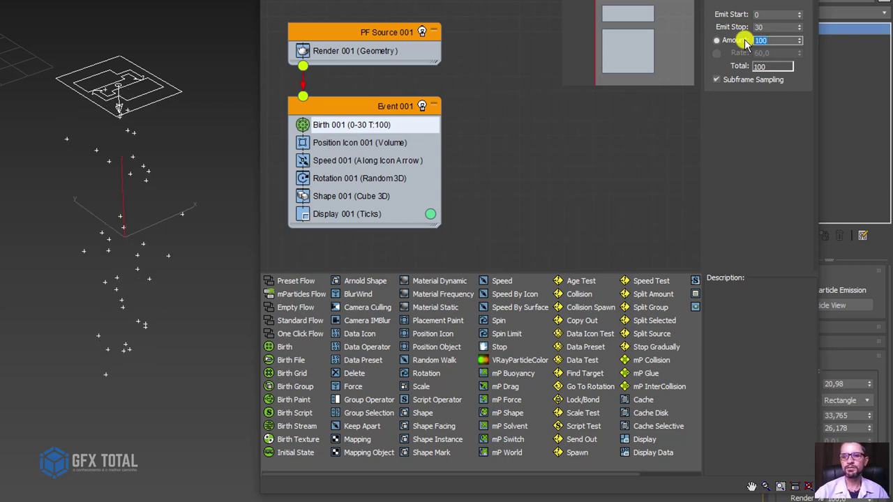
pyautogui.moveTo(779, 26); pyautogui.dragTo(741, 29)
pyautogui.write('80')
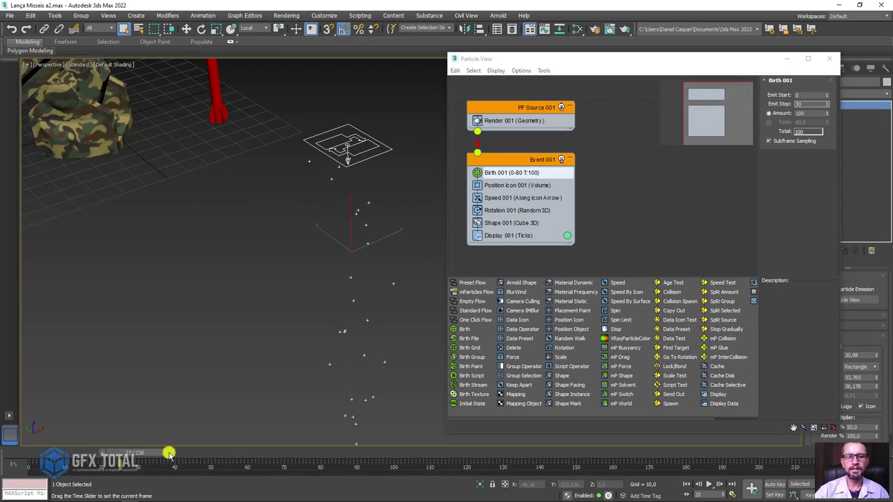
pyautogui.moveTo(169, 454); pyautogui.dragTo(116, 466)
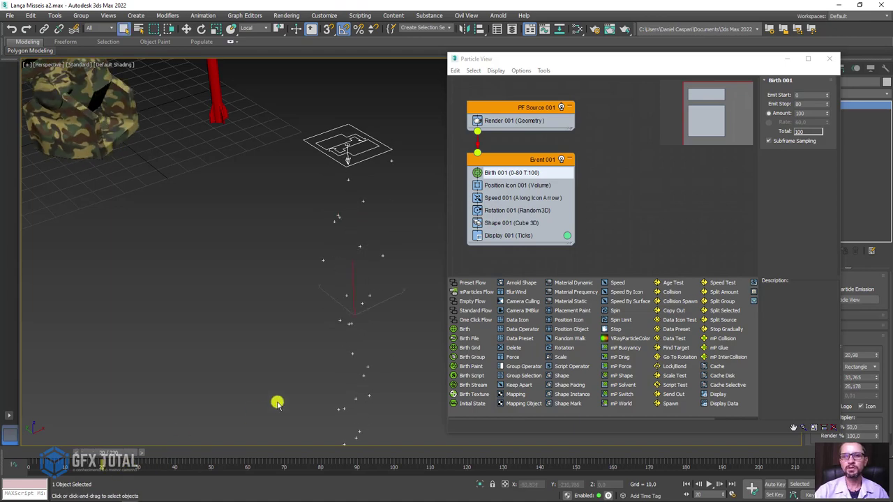
pyautogui.click(434, 169)
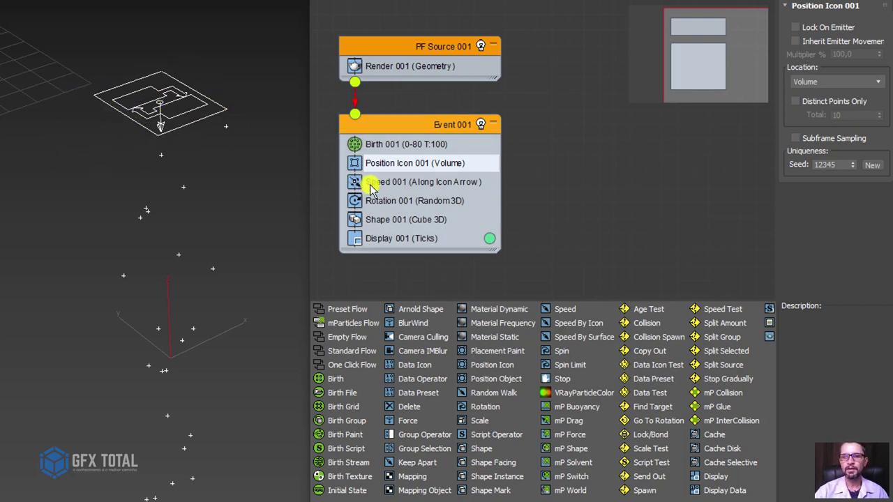
pyautogui.click(404, 184)
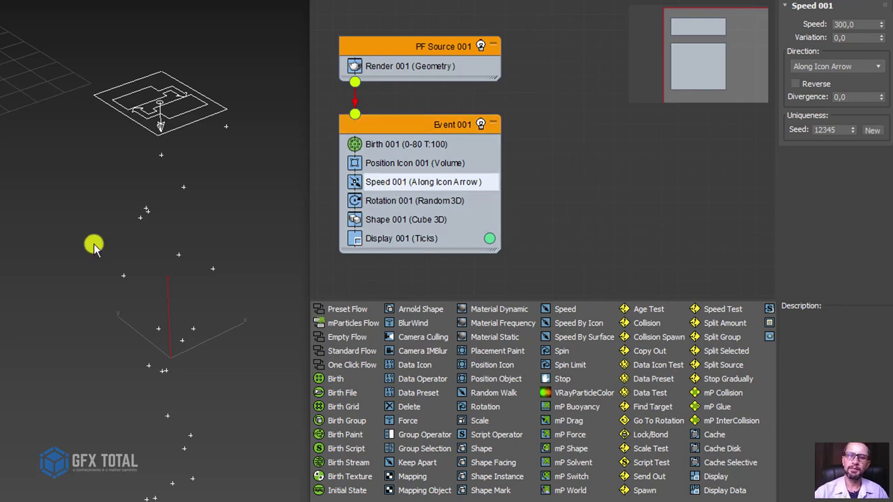
pyautogui.click(413, 201)
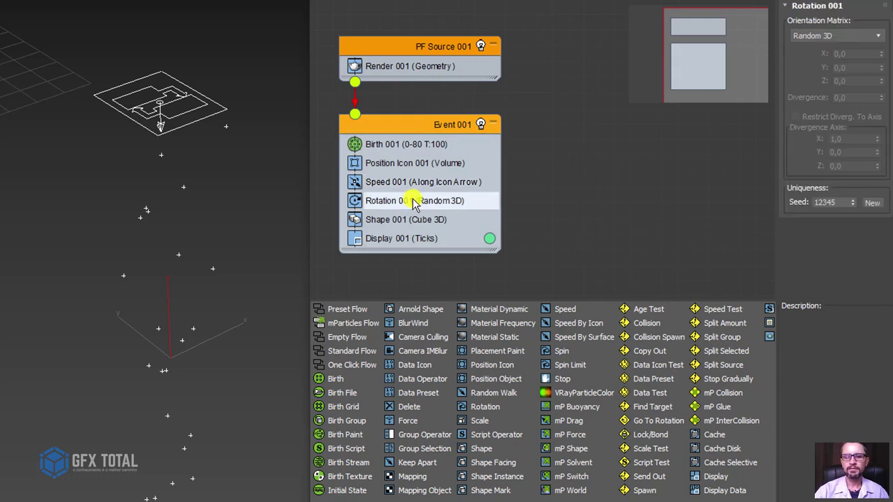
pyautogui.click(816, 35)
pyautogui.click(816, 35)
pyautogui.click(809, 44)
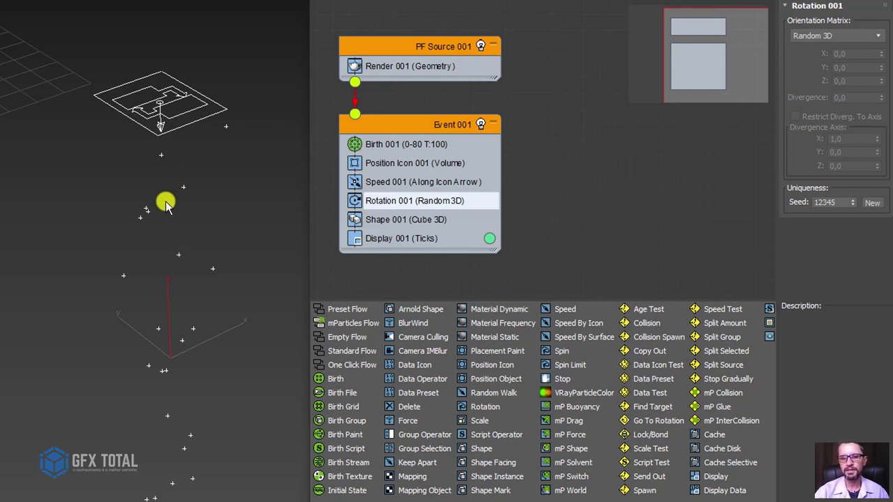
pyautogui.click(387, 224)
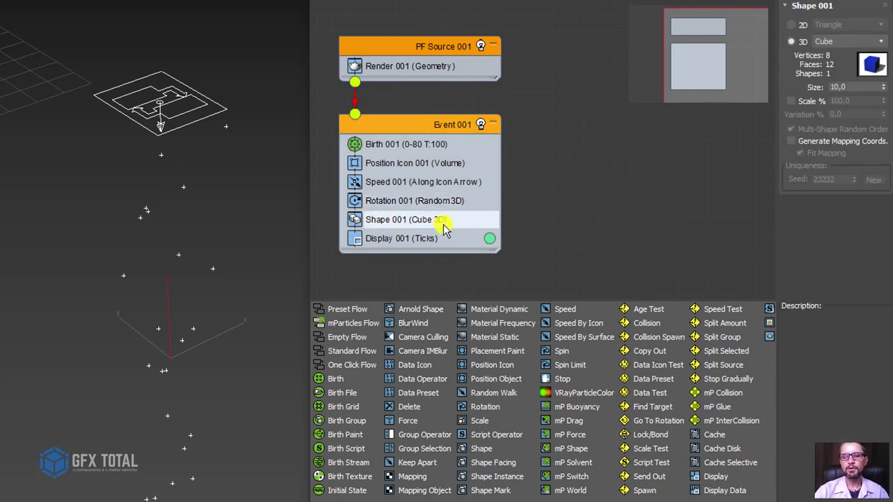
pyautogui.click(403, 241)
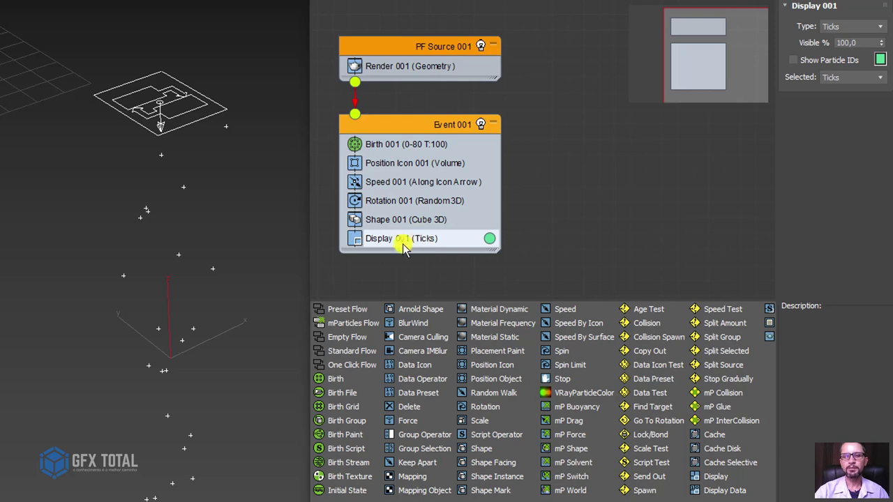
pyautogui.scroll(3, 185, 187)
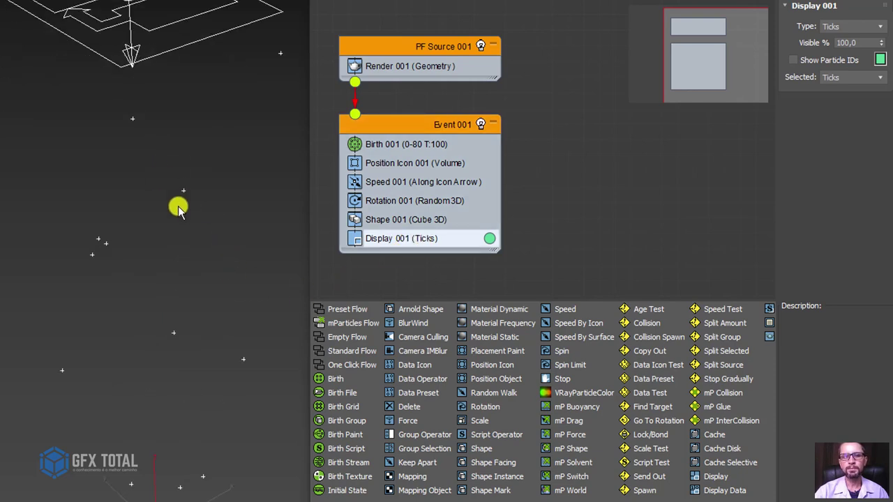
pyautogui.scroll(-3, 175, 194)
pyautogui.moveTo(180, 202)
pyautogui.keyDown('alt'); pyautogui.mouseDown(button='middle')
pyautogui.moveTo(66, 186)
pyautogui.moveTo(25, 232)
pyautogui.mouseUp(button='middle'); pyautogui.keyUp('alt')
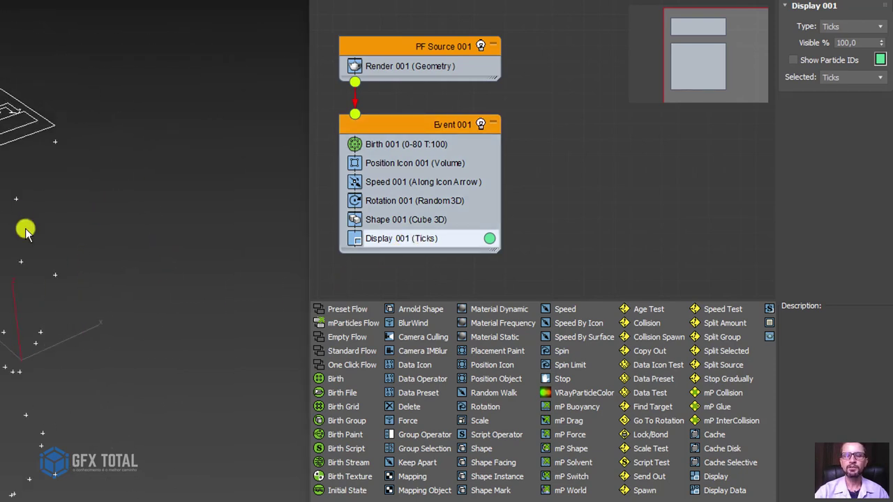
pyautogui.click(405, 219)
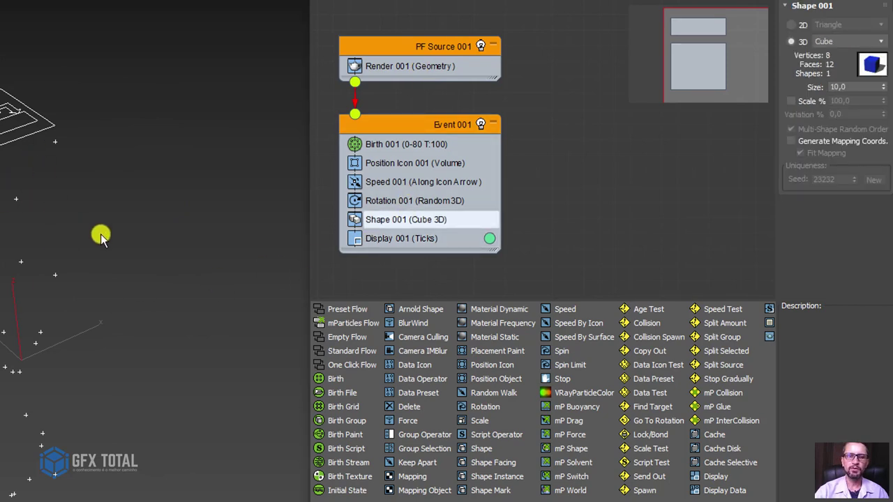
pyautogui.click(408, 239)
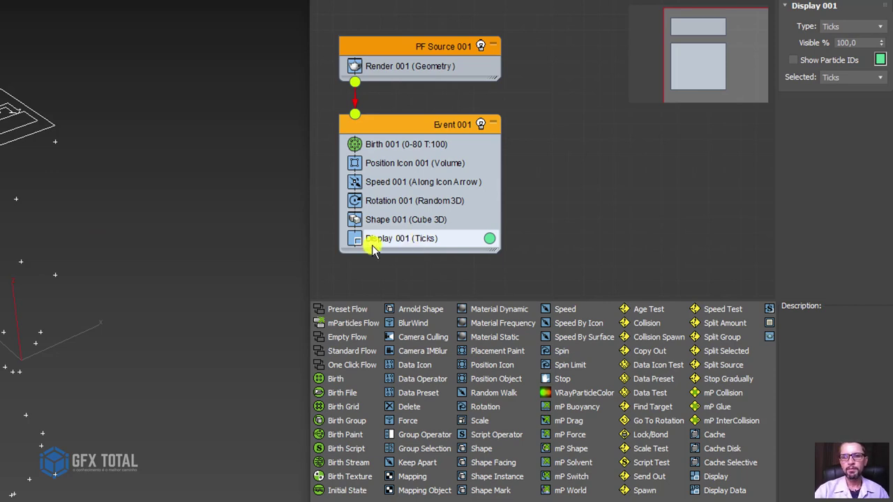
# - Set Display 001 to draw particles as Geometry cubes and frame the whole stream
pyautogui.click(852, 26)
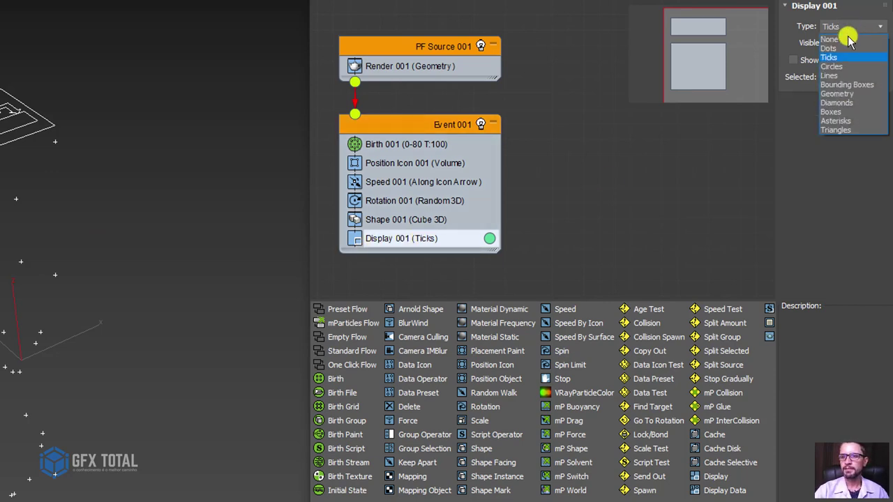
pyautogui.click(830, 93)
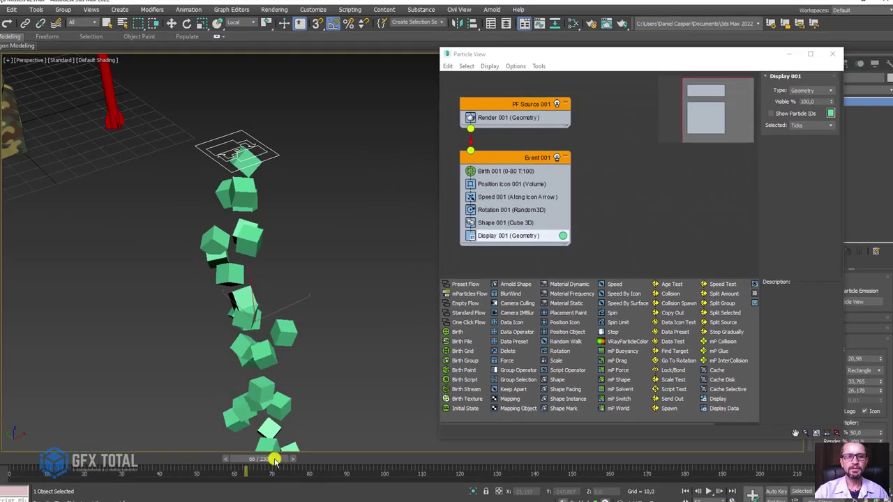
pyautogui.moveTo(275, 461)
pyautogui.mouseDown()
pyautogui.moveTo(361, 462)
pyautogui.moveTo(115, 466)
pyautogui.mouseUp()
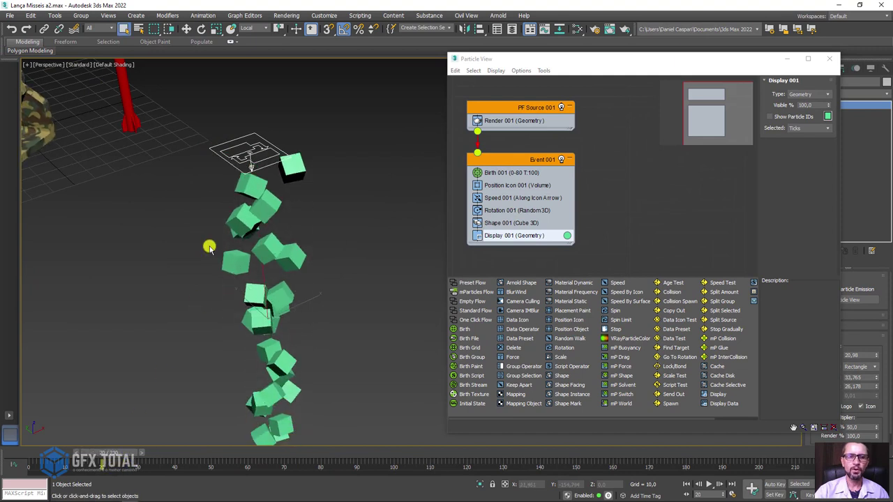
pyautogui.scroll(-4, 209, 245)
pyautogui.moveTo(174, 260); pyautogui.dragTo(225, 271, button='middle')
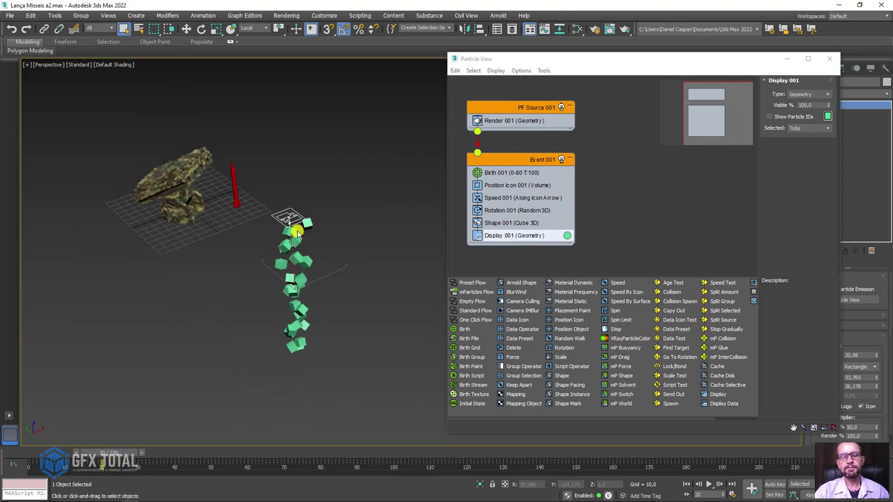
pyautogui.scroll(3, 297, 234)
# - Rotate the PF Source emitter -45° and rewind the animation to frame 0
pyautogui.press('e')
pyautogui.moveTo(299, 203); pyautogui.dragTo(277, 169)
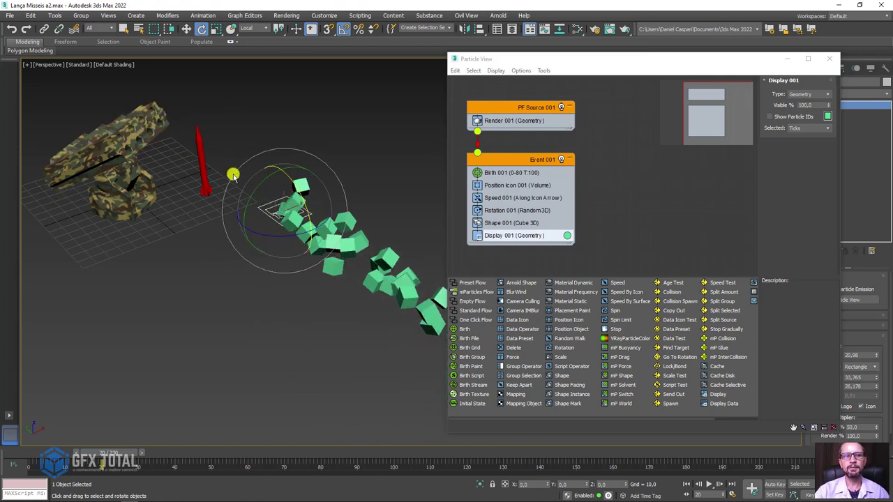
pyautogui.moveTo(207, 231)
pyautogui.mouseDown(button='middle')
pyautogui.moveTo(185, 251)
pyautogui.moveTo(140, 419)
pyautogui.mouseUp(button='middle')
pyautogui.moveTo(121, 453); pyautogui.dragTo(109, 454)
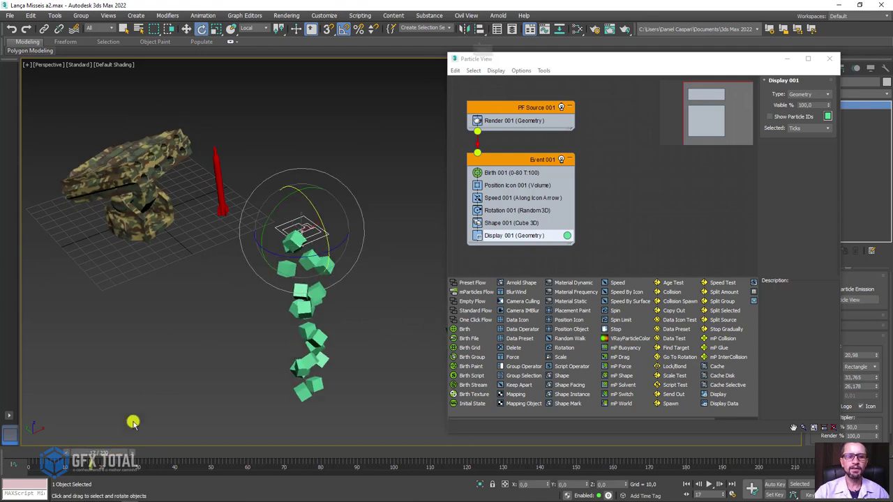
pyautogui.moveTo(110, 453); pyautogui.dragTo(41, 454)
# - Align the emitter's X, Y and Z centres to the launcher box Box002
pyautogui.moveTo(123, 239); pyautogui.dragTo(242, 277, button='middle')
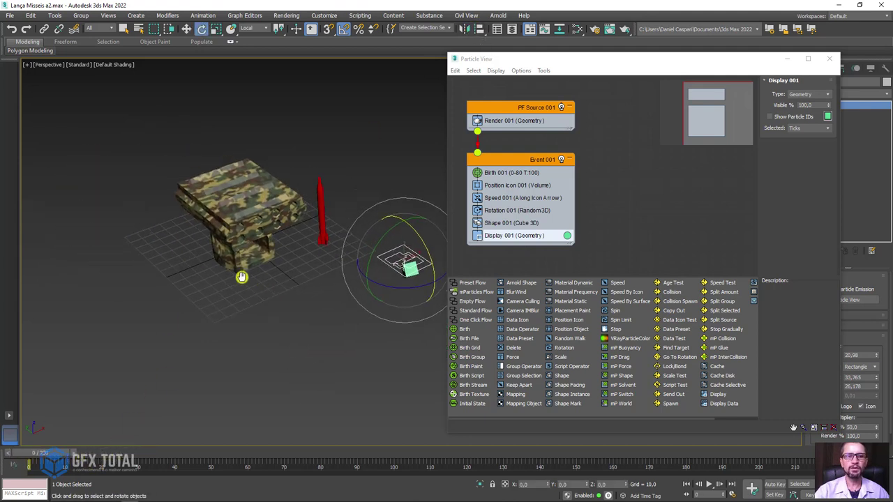
pyautogui.click(479, 29)
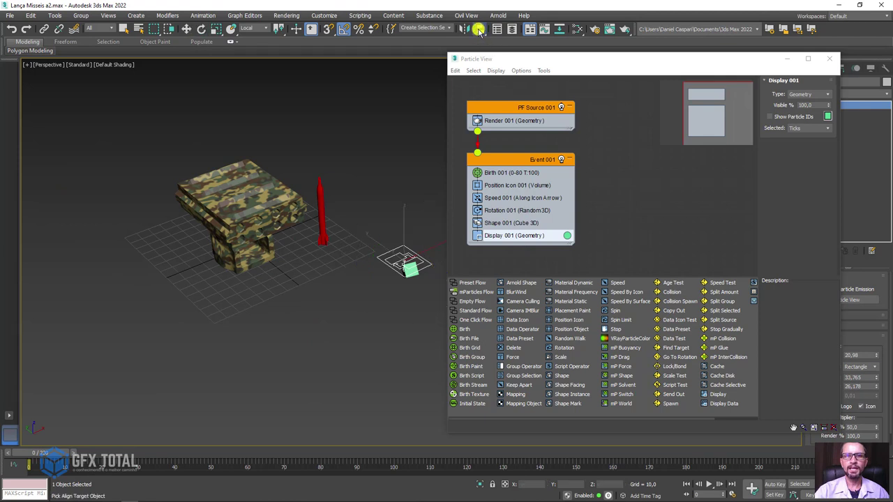
pyautogui.click(241, 194)
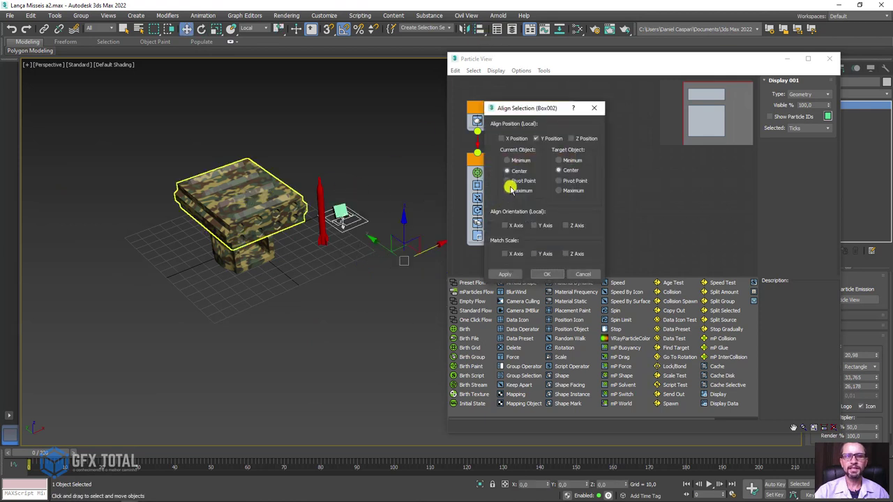
pyautogui.click(507, 139)
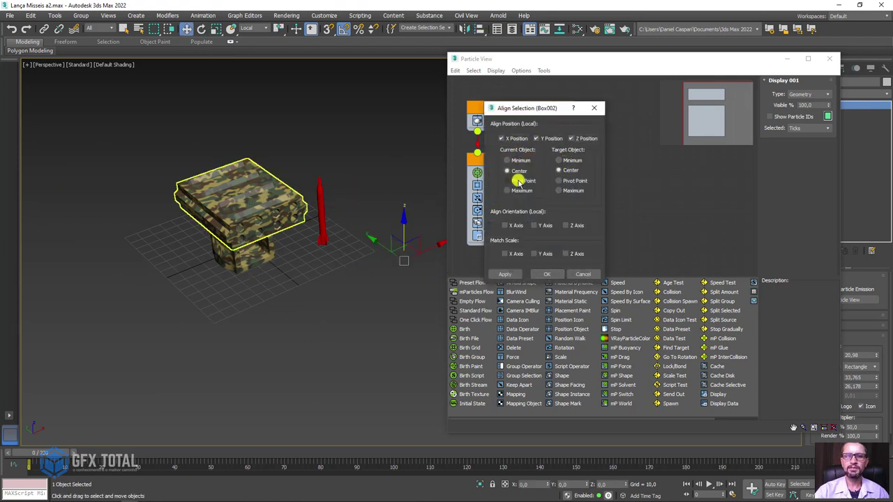
pyautogui.click(544, 274)
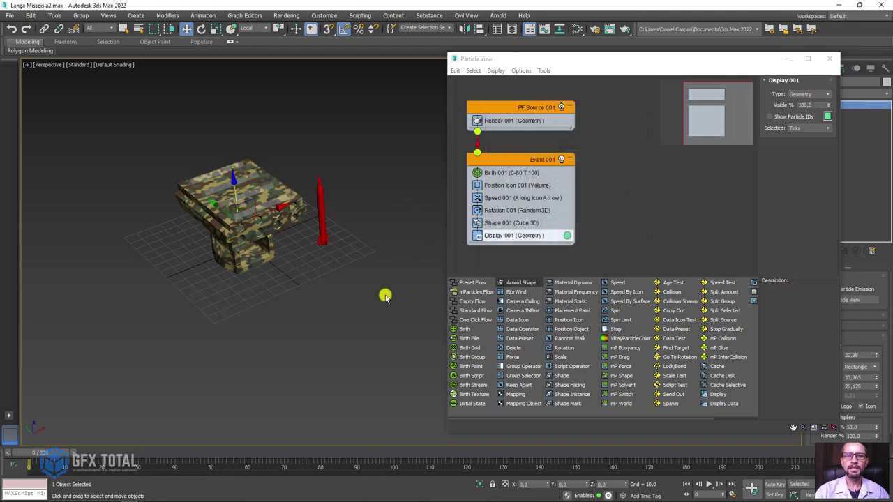
pyautogui.moveTo(384, 295)
pyautogui.keyDown('alt'); pyautogui.mouseDown(button='middle')
pyautogui.moveTo(299, 285)
pyautogui.moveTo(303, 259)
pyautogui.moveTo(278, 239)
pyautogui.mouseUp(button='middle'); pyautogui.keyUp('alt')
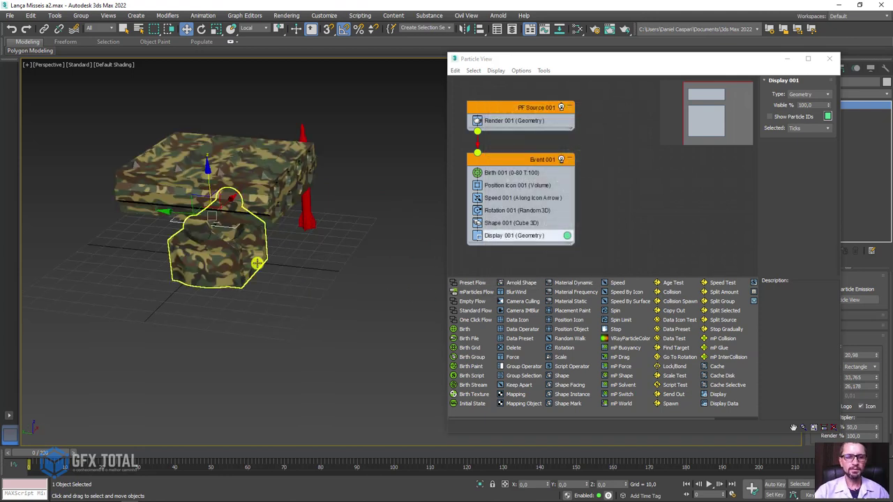
pyautogui.moveTo(53, 452)
pyautogui.mouseDown()
pyautogui.moveTo(143, 452)
pyautogui.moveTo(6, 452)
pyautogui.mouseUp()
# - Raise the emitter on top of the tank, rotate it -90° on X, and preview the stream
pyautogui.moveTo(208, 173)
pyautogui.mouseDown()
pyautogui.moveTo(218, 108)
pyautogui.moveTo(199, 91)
pyautogui.mouseUp()
pyautogui.press('e')
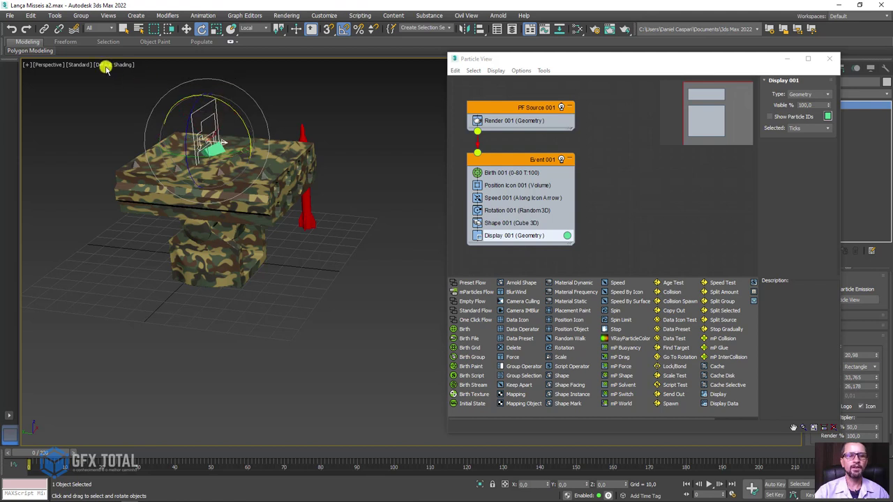
pyautogui.moveTo(115, 111)
pyautogui.keyDown('alt'); pyautogui.mouseDown(button='middle')
pyautogui.moveTo(129, 194)
pyautogui.moveTo(243, 209)
pyautogui.moveTo(139, 390)
pyautogui.mouseUp(button='middle'); pyautogui.keyUp('alt')
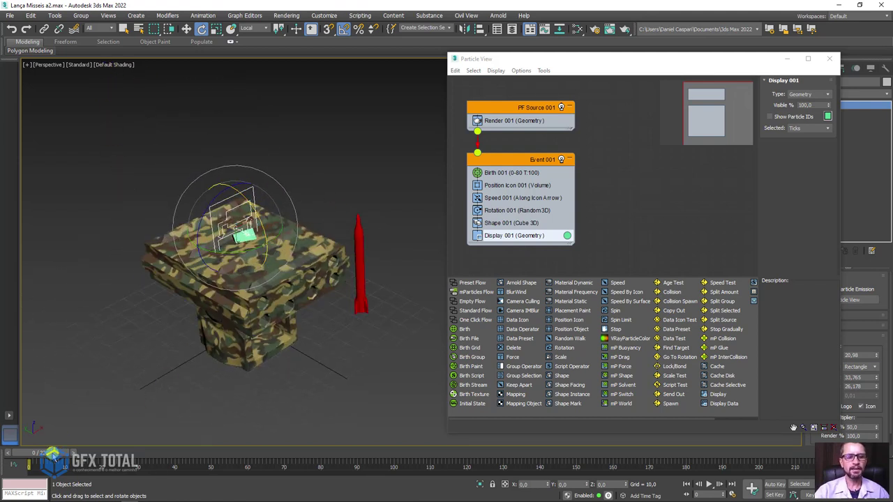
pyautogui.moveTo(53, 457)
pyautogui.mouseDown()
pyautogui.moveTo(159, 450)
pyautogui.moveTo(140, 462)
pyautogui.moveTo(11, 452)
pyautogui.moveTo(171, 450)
pyautogui.moveTo(9, 452)
pyautogui.mouseUp()
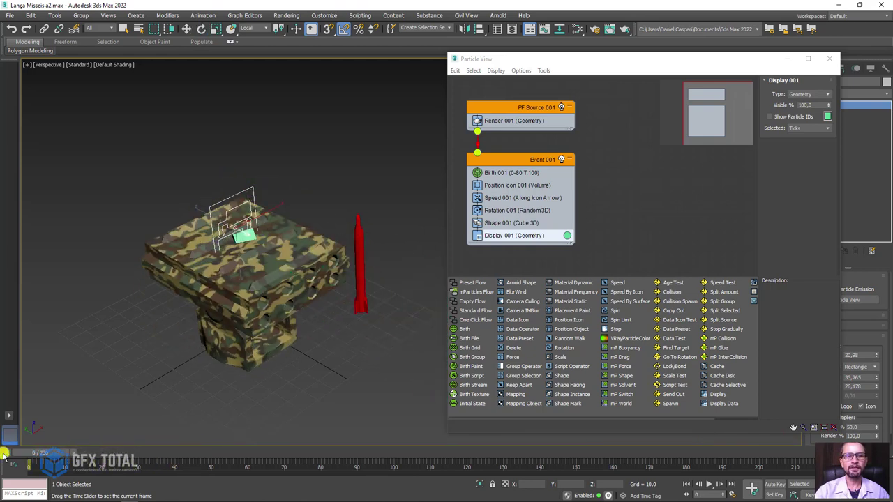
# - Link the PF Source emitter to the camouflage tank base as its parent
pyautogui.press('e')
pyautogui.click(43, 28)
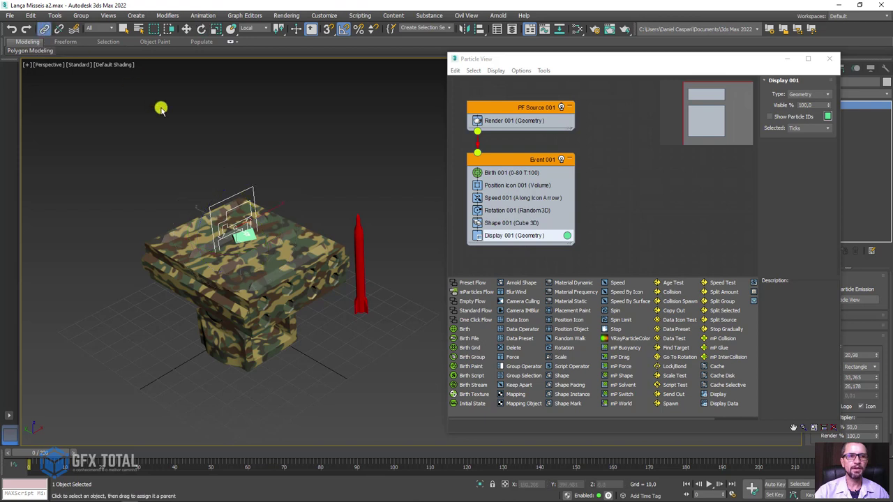
pyautogui.moveTo(255, 187); pyautogui.dragTo(332, 85)
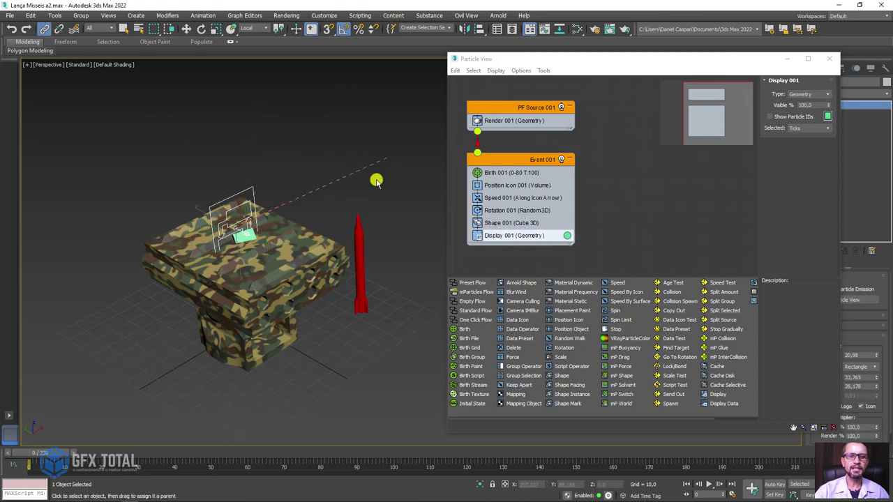
pyautogui.moveTo(376, 180); pyautogui.dragTo(316, 246)
pyautogui.moveTo(213, 356); pyautogui.dragTo(211, 357)
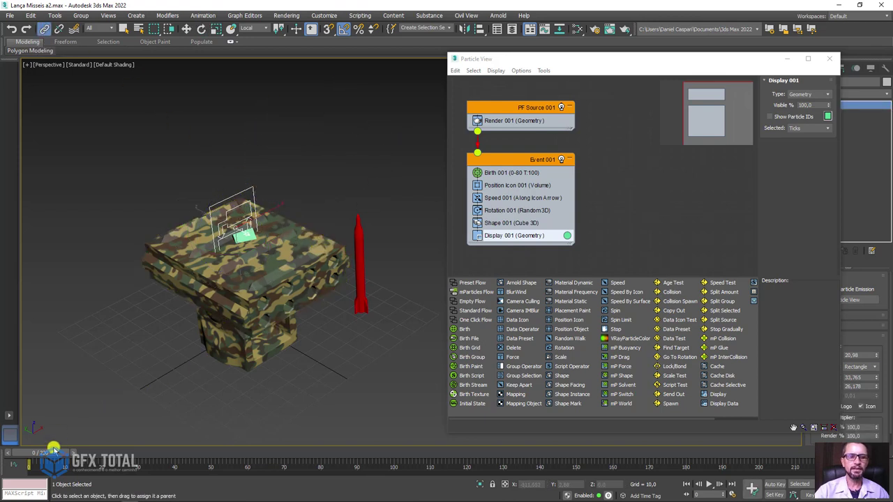
# - Scrub the timeline to check the emitter follows the tank, then reframe the view
pyautogui.moveTo(43, 453); pyautogui.dragTo(143, 453)
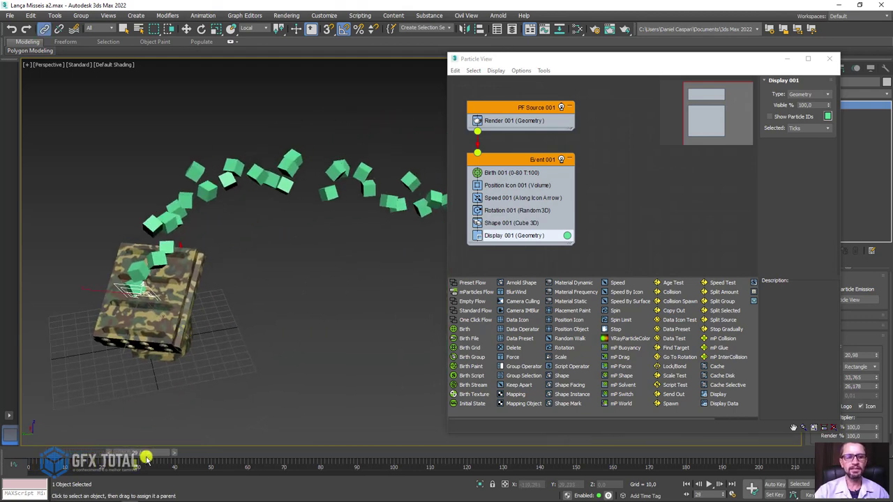
pyautogui.moveTo(150, 452); pyautogui.dragTo(103, 452)
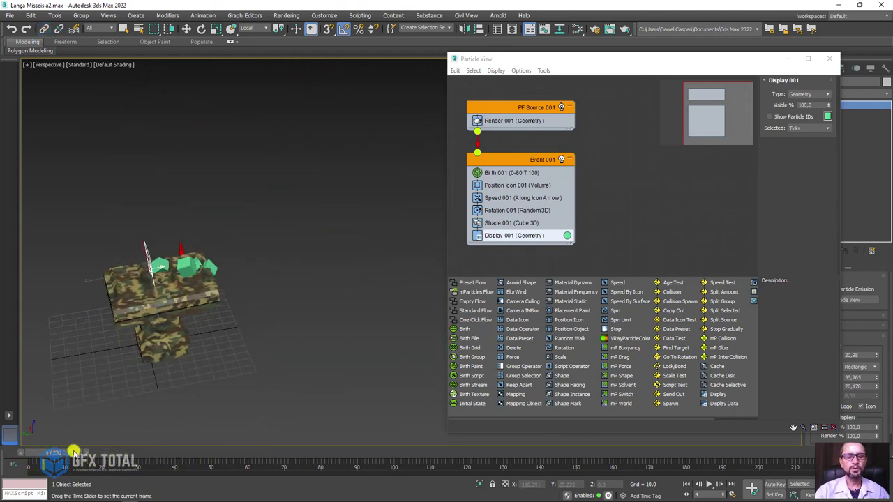
pyautogui.keyDown('alt'); pyautogui.moveTo(302, 298); pyautogui.dragTo(251, 310, button='middle'); pyautogui.keyUp('alt')
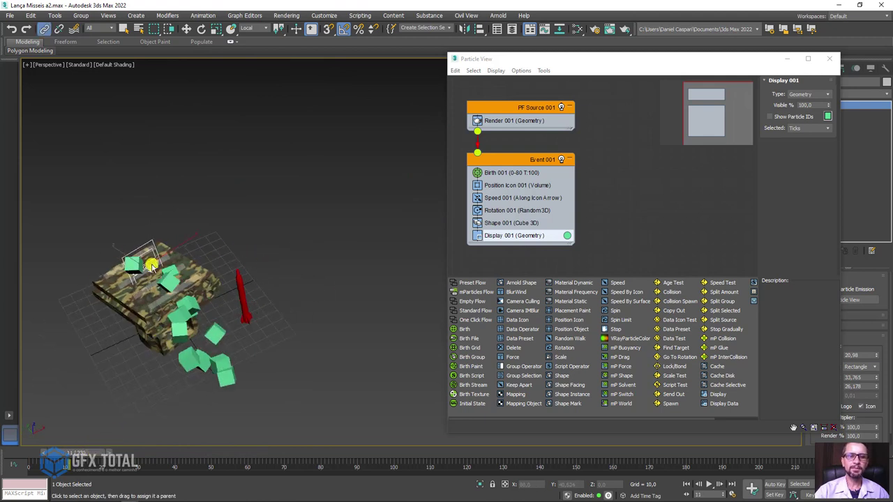
pyautogui.moveTo(151, 265); pyautogui.dragTo(235, 247, button='middle')
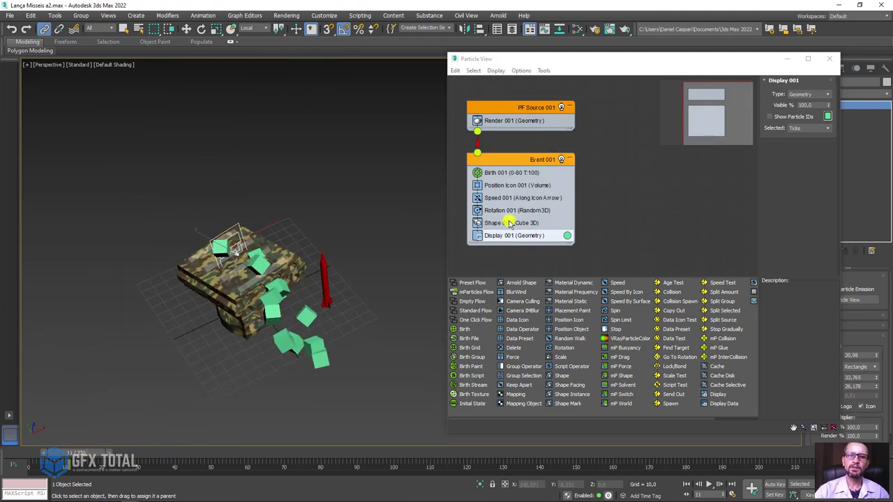
# - Replace the cube Shape with a Shape Instance using the red missile OilTank019, then preview the missile particles
pyautogui.click(508, 224)
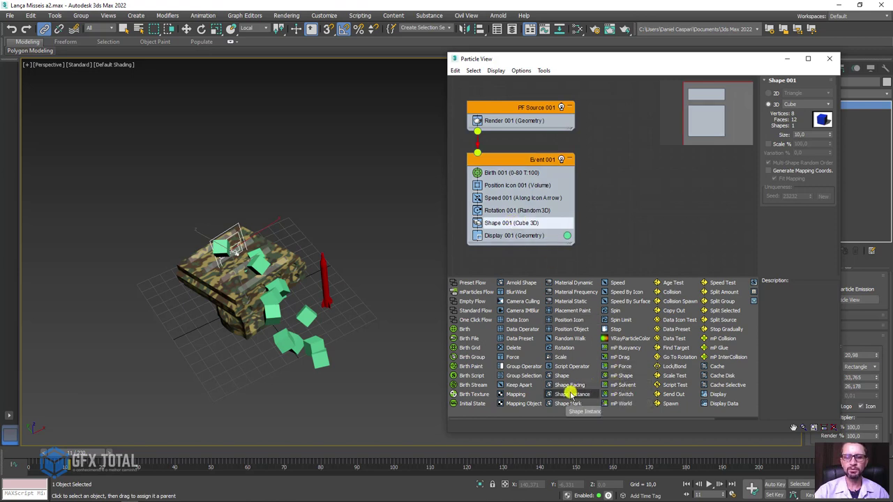
pyautogui.moveTo(571, 394); pyautogui.dragTo(506, 224)
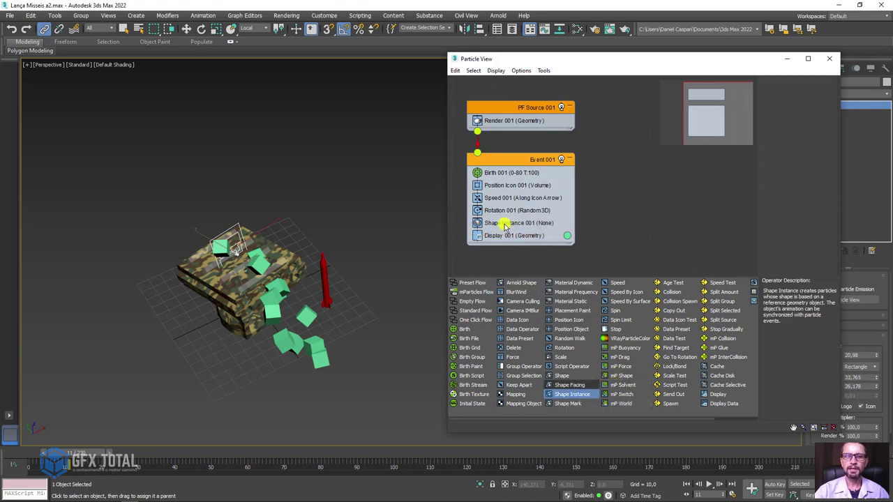
pyautogui.click(506, 224)
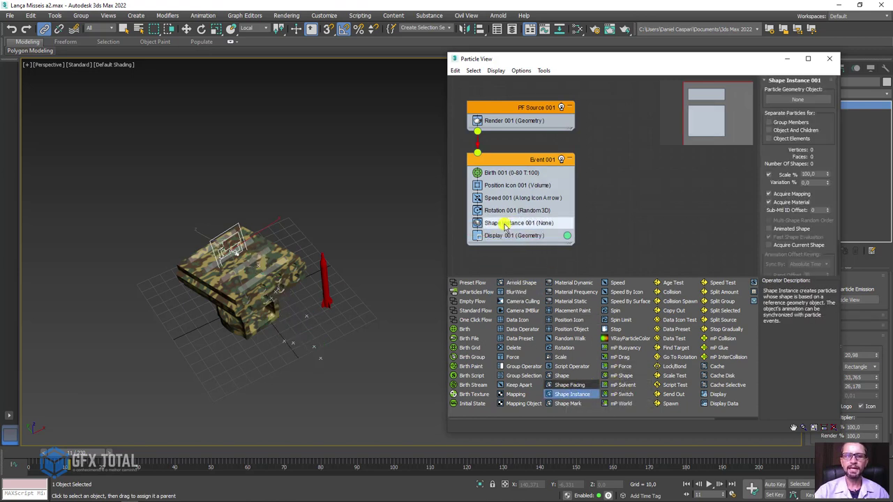
pyautogui.click(791, 100)
pyautogui.click(326, 267)
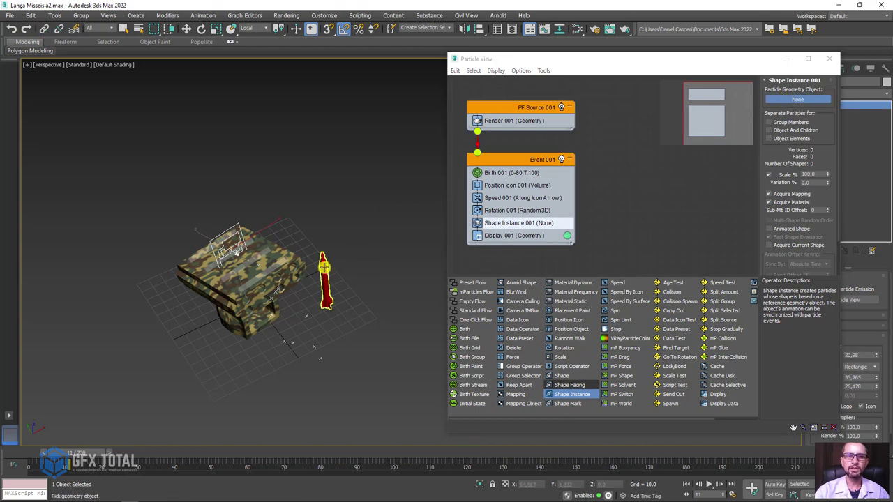
pyautogui.moveTo(74, 453); pyautogui.dragTo(238, 430)
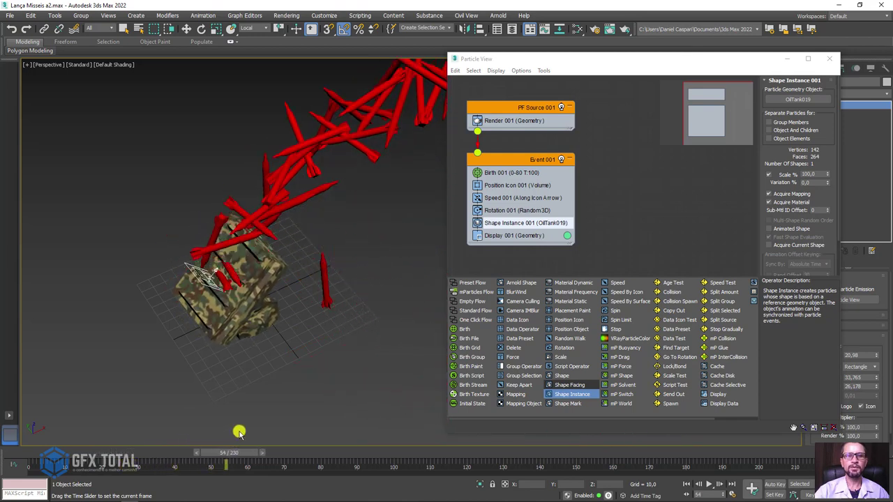
pyautogui.moveTo(387, 285)
pyautogui.keyDown('alt'); pyautogui.mouseDown(button='middle')
pyautogui.moveTo(313, 328)
pyautogui.moveTo(338, 304)
pyautogui.moveTo(328, 265)
pyautogui.mouseUp(button='middle'); pyautogui.keyUp('alt')
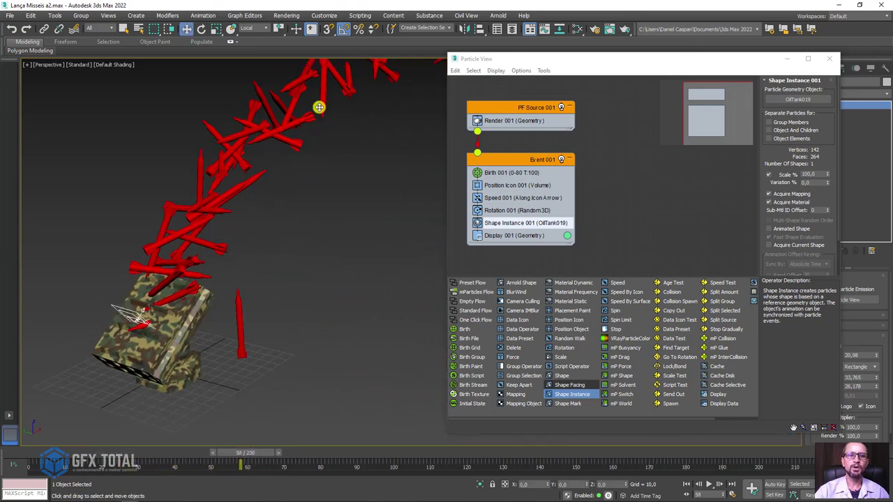
# - Set Rotation 001 to Speed Space with Y at 90, then play the animation to check the missiles
pyautogui.click(503, 211)
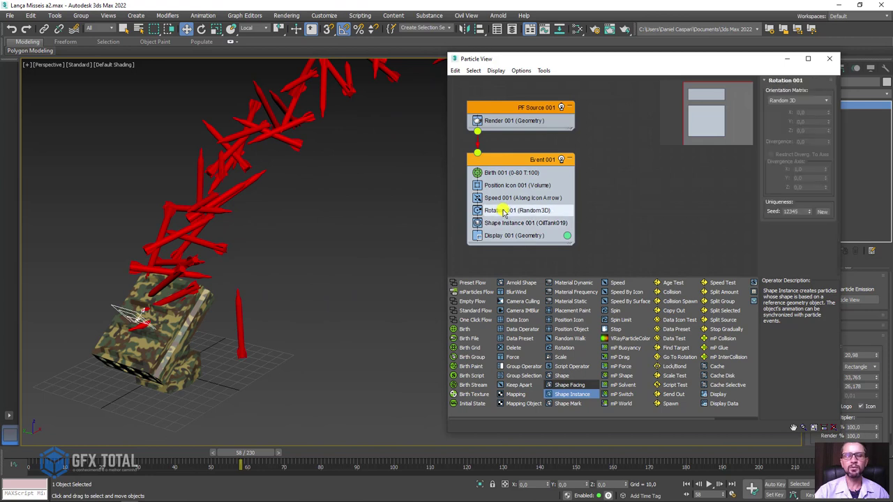
pyautogui.click(791, 101)
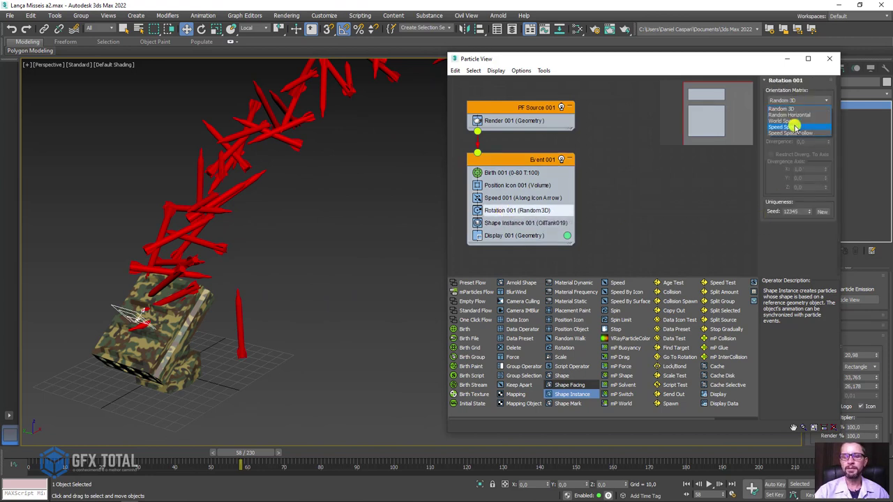
pyautogui.click(793, 126)
pyautogui.moveTo(250, 454)
pyautogui.mouseDown()
pyautogui.moveTo(109, 460)
pyautogui.moveTo(210, 438)
pyautogui.mouseUp()
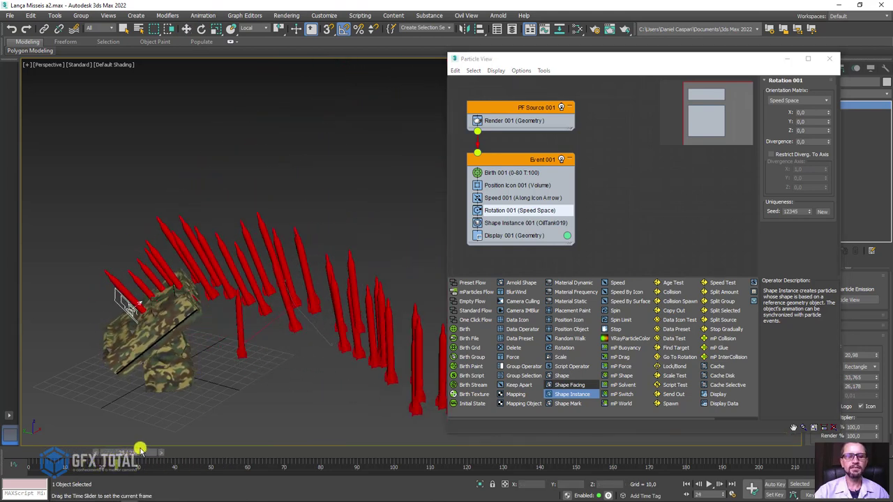
pyautogui.press('w')
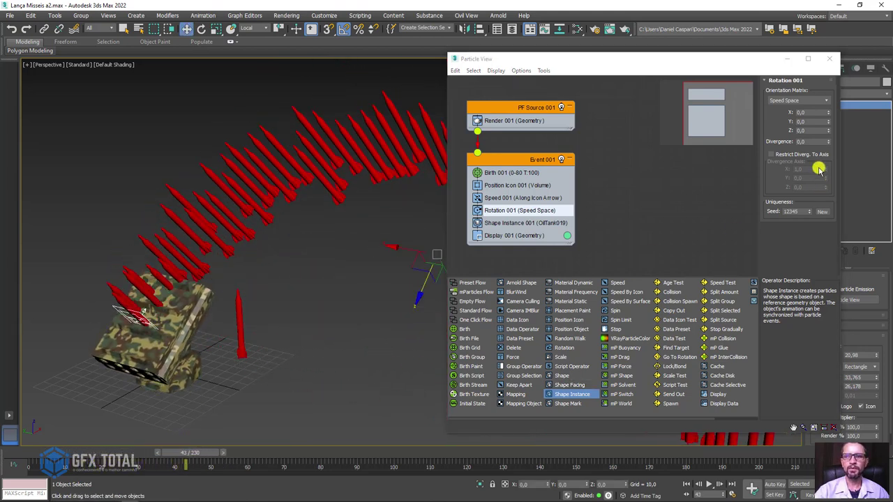
pyautogui.doubleClick(807, 122)
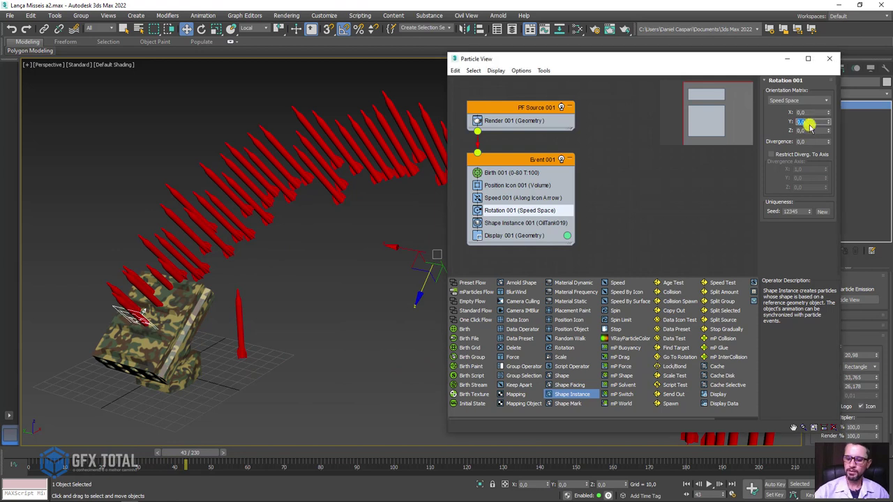
pyautogui.write('90')
pyautogui.press('Return')
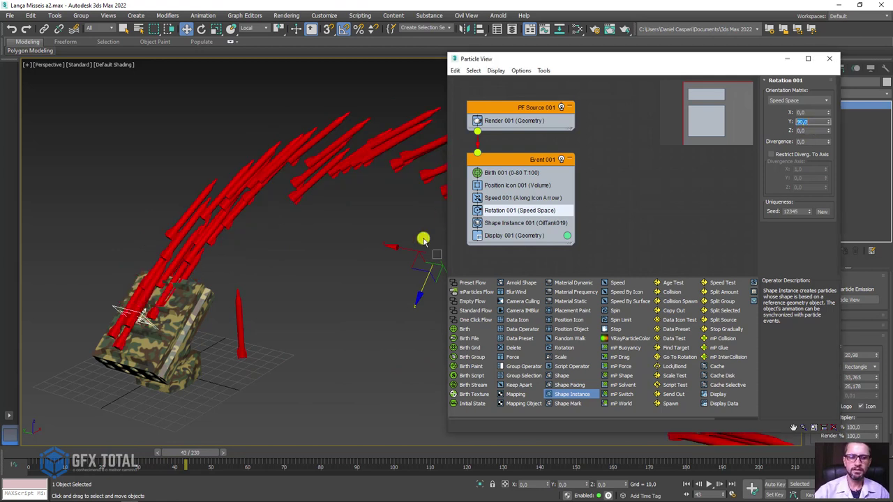
pyautogui.moveTo(188, 452); pyautogui.dragTo(348, 442)
pyautogui.moveTo(259, 251)
pyautogui.keyDown('alt'); pyautogui.mouseDown(button='middle')
pyautogui.moveTo(259, 273)
pyautogui.moveTo(348, 291)
pyautogui.moveTo(270, 361)
pyautogui.mouseUp(button='middle'); pyautogui.keyUp('alt')
pyautogui.moveTo(368, 452)
pyautogui.mouseDown()
pyautogui.moveTo(122, 456)
pyautogui.moveTo(318, 452)
pyautogui.mouseUp()
# - Set the Speed operator's particle speed to 1500
pyautogui.press('w')
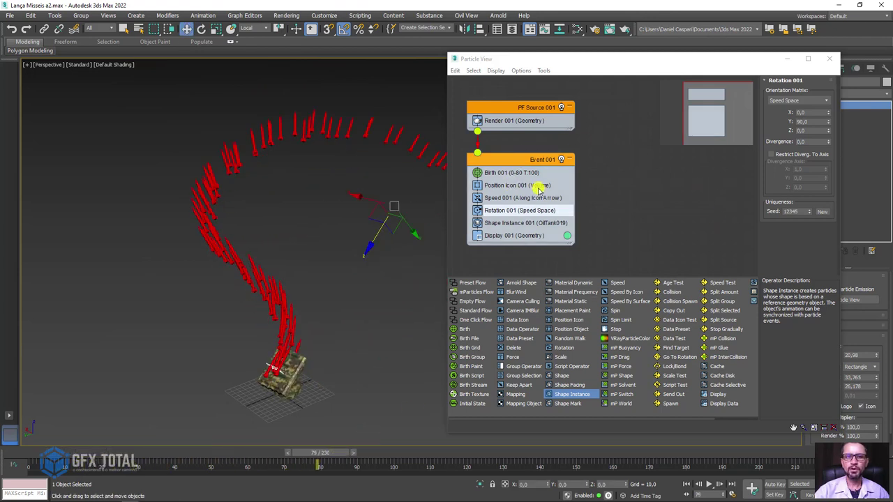
pyautogui.click(508, 197)
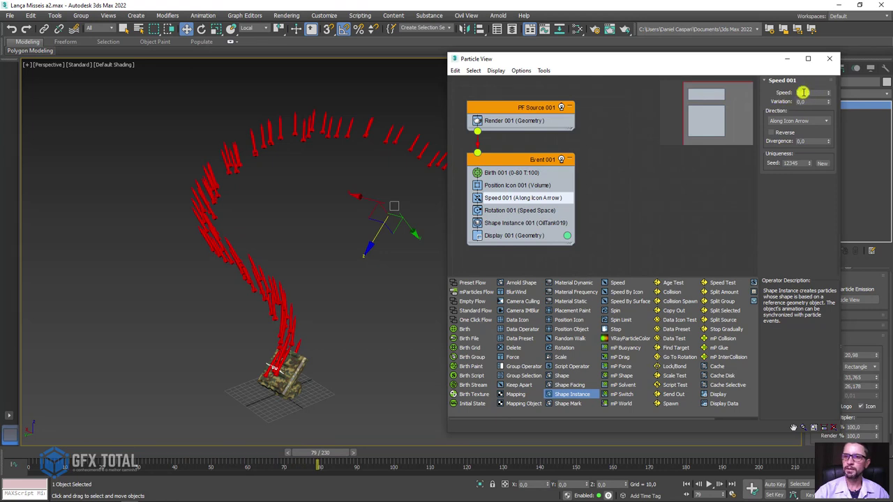
pyautogui.write('0')
pyautogui.press('Return')
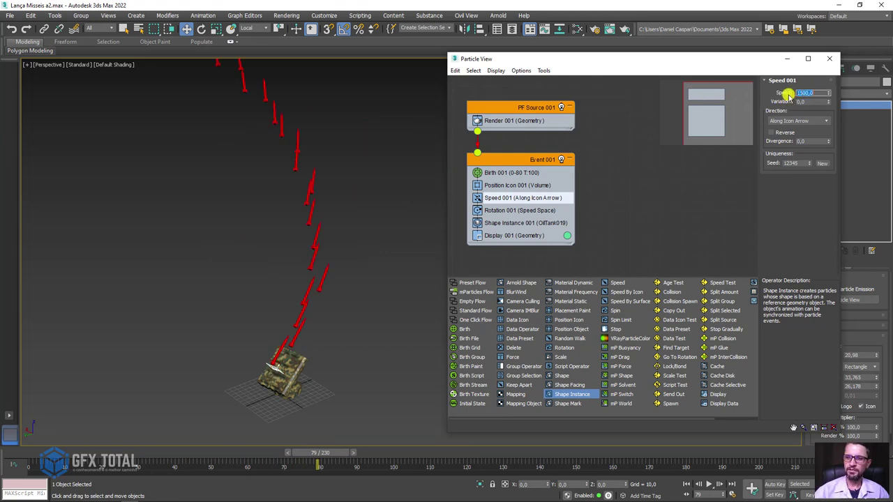
# - Cut Birth 001's amount to 50 particles and rewind to frame 0
pyautogui.click(515, 173)
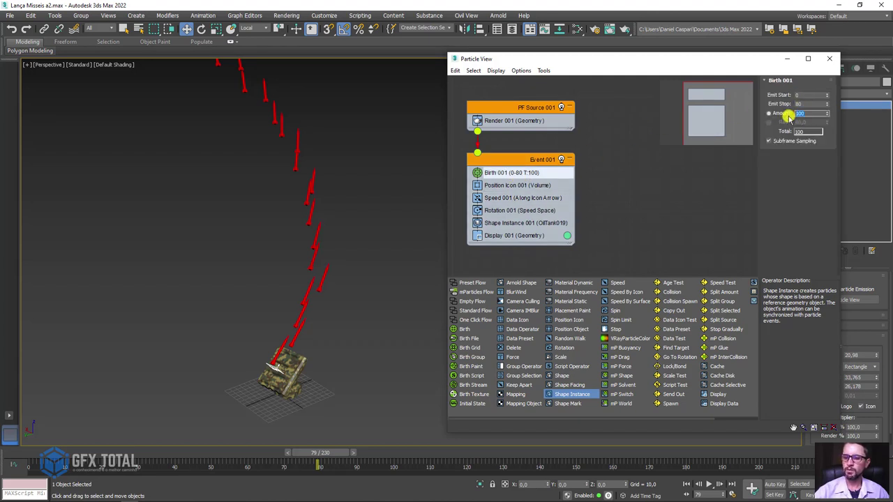
pyautogui.write('50')
pyautogui.press('Return')
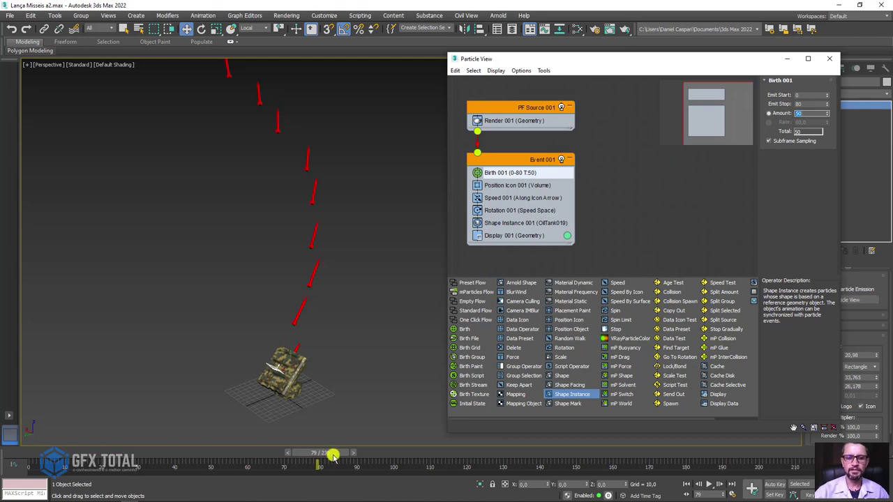
pyautogui.moveTo(334, 456); pyautogui.dragTo(66, 453)
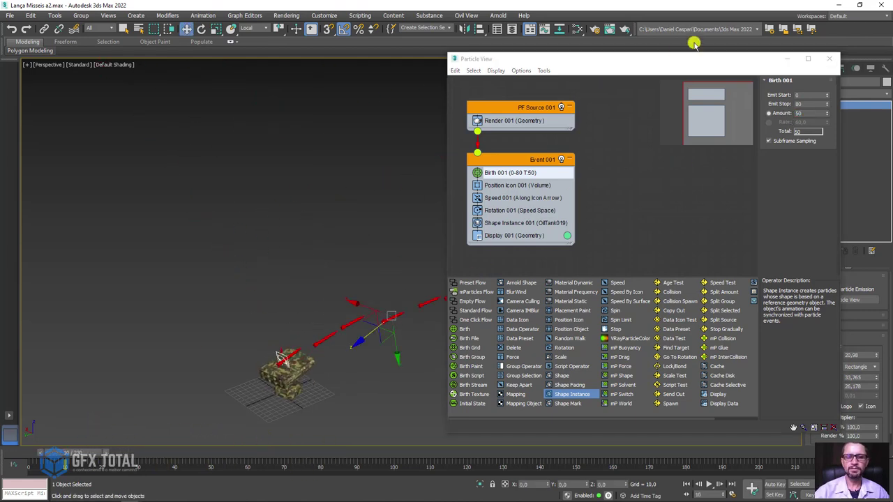
pyautogui.press('6')
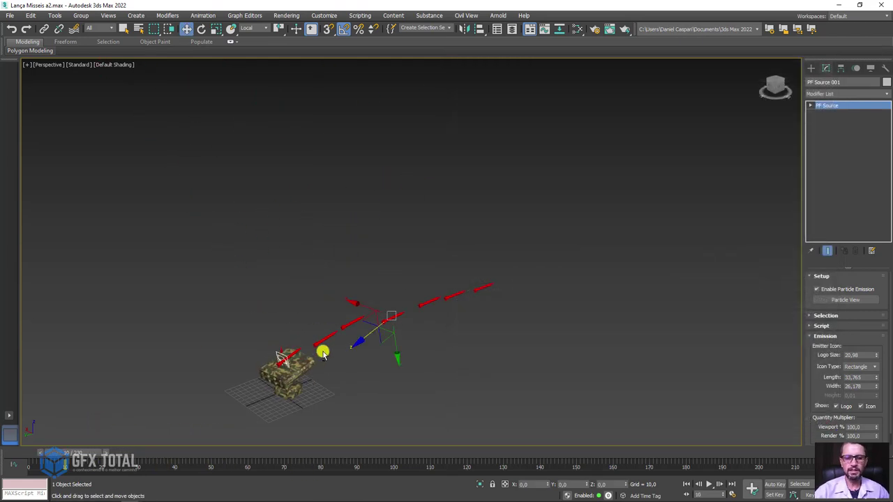
pyautogui.keyDown('alt'); pyautogui.moveTo(322, 353); pyautogui.dragTo(368, 297, button='middle'); pyautogui.keyUp('alt')
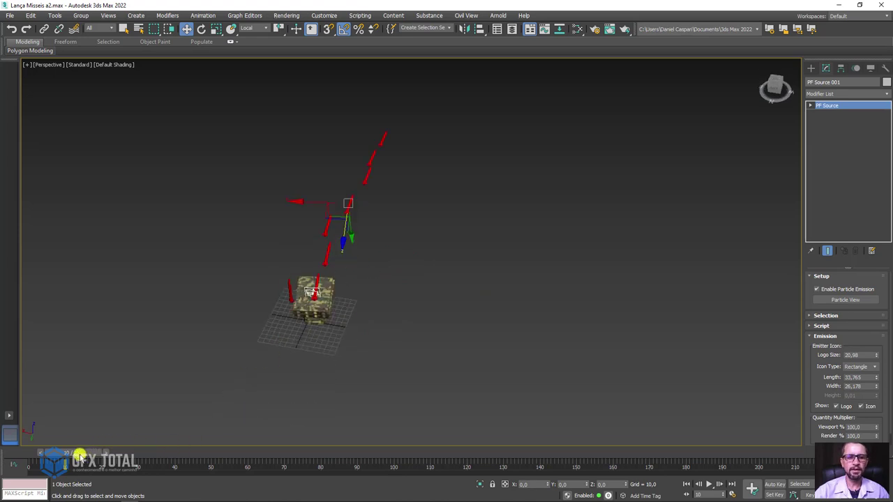
pyautogui.moveTo(81, 455)
pyautogui.mouseDown()
pyautogui.moveTo(379, 407)
pyautogui.moveTo(290, 403)
pyautogui.moveTo(379, 400)
pyautogui.moveTo(381, 411)
pyautogui.moveTo(80, 389)
pyautogui.mouseUp()
pyautogui.press('w')
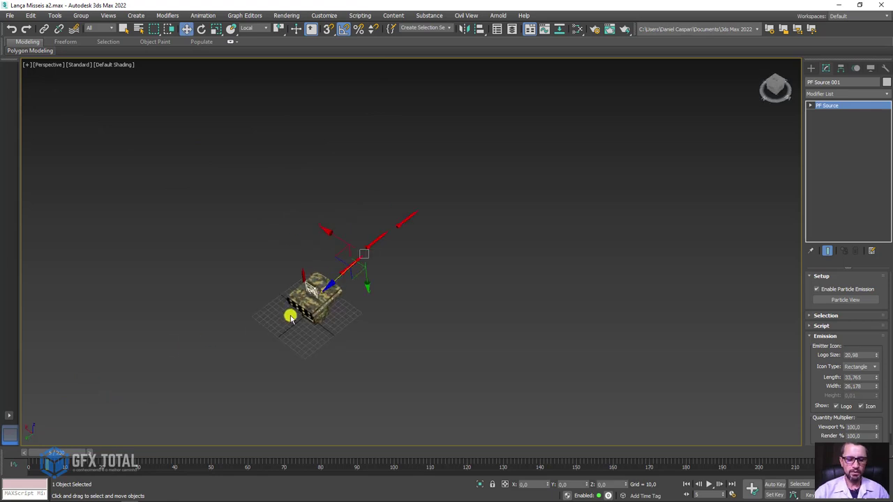
pyautogui.press('6')
pyautogui.moveTo(343, 312)
pyautogui.keyDown('alt'); pyautogui.mouseDown(button='middle')
pyautogui.moveTo(304, 320)
pyautogui.moveTo(357, 197)
pyautogui.mouseUp(button='middle'); pyautogui.keyUp('alt')
pyautogui.scroll(3, 338, 334)
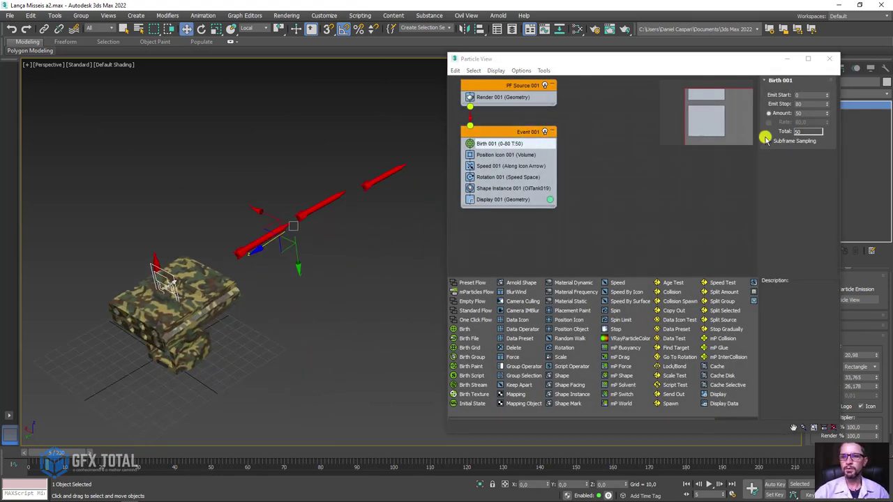
# - Extend Birth 001's Emit Stop to frame 150 and preview the longer emission
pyautogui.click(792, 100)
pyautogui.moveTo(807, 103); pyautogui.dragTo(786, 104)
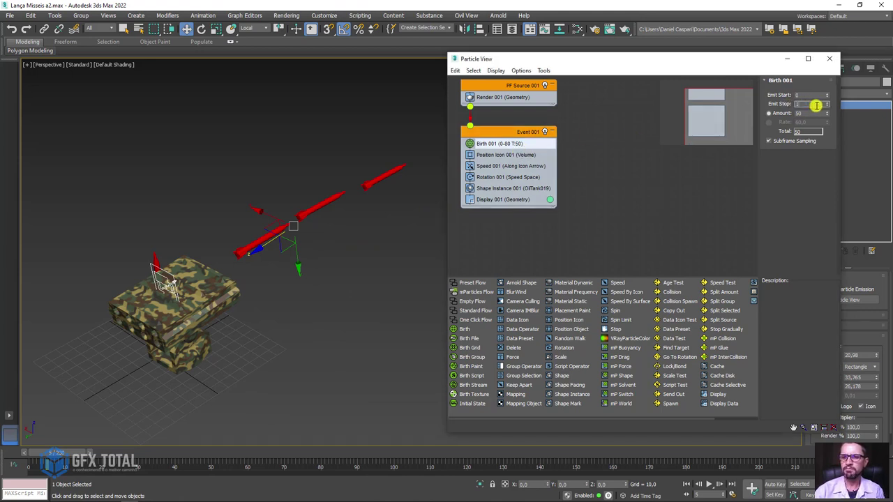
pyautogui.scroll(-2, 355, 269)
pyautogui.moveTo(354, 269); pyautogui.dragTo(209, 287, button='middle')
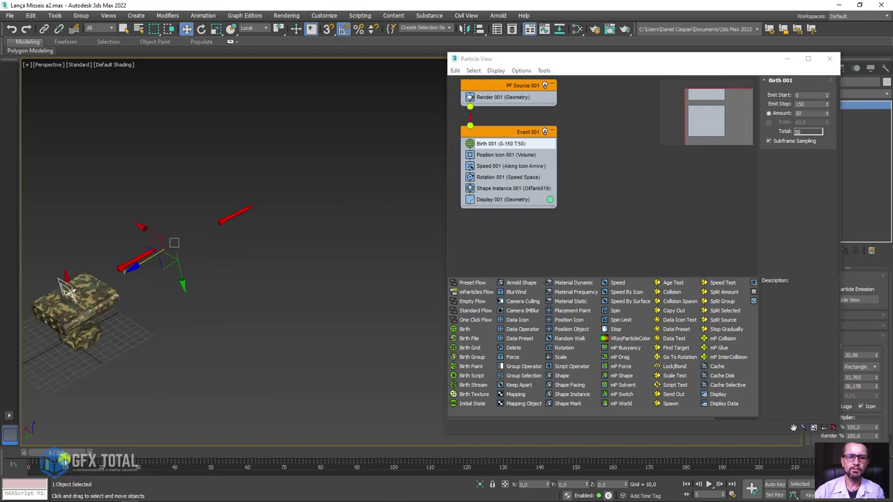
pyautogui.moveTo(62, 452)
pyautogui.mouseDown()
pyautogui.moveTo(89, 450)
pyautogui.moveTo(55, 452)
pyautogui.mouseUp()
pyautogui.press('w')
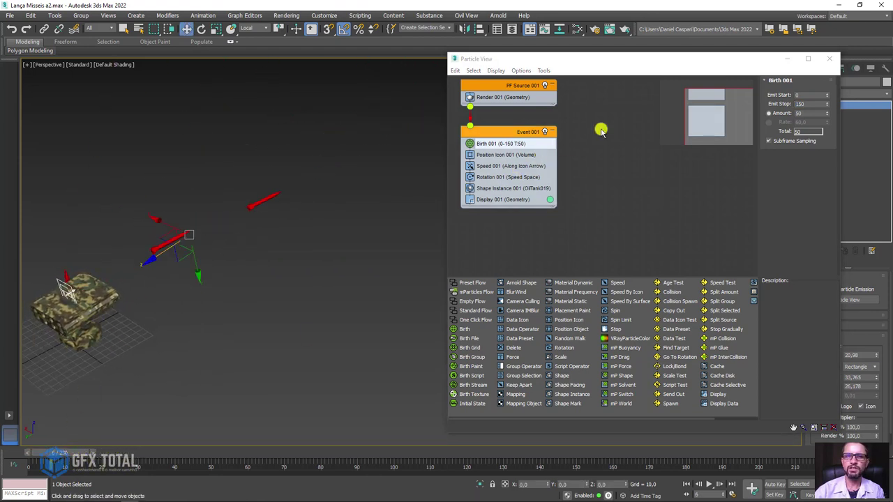
# - Reduce the birth amount to 20 particles and rewind to frame 0
pyautogui.moveTo(806, 113); pyautogui.dragTo(785, 111)
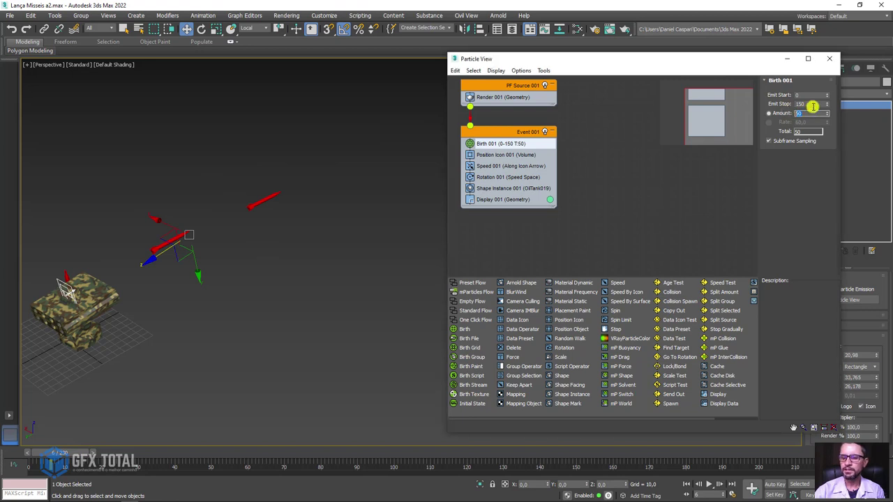
pyautogui.write('20')
pyautogui.press('Return')
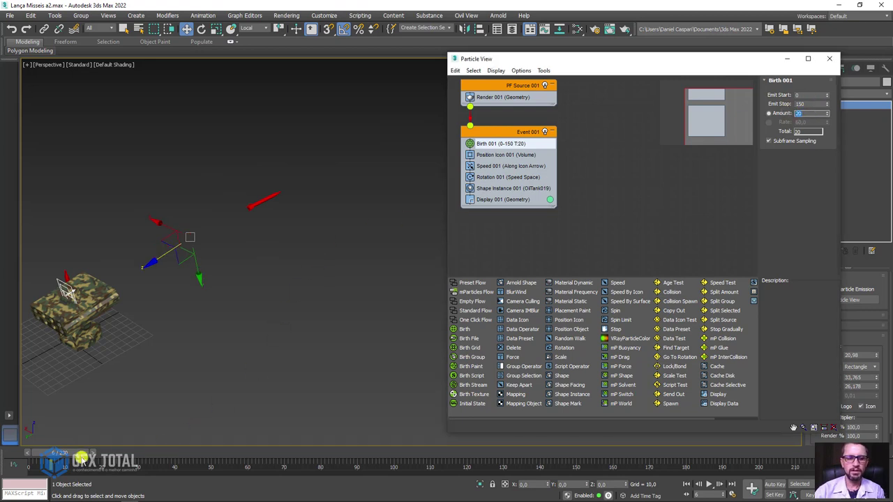
pyautogui.moveTo(81, 458)
pyautogui.mouseDown()
pyautogui.moveTo(29, 454)
pyautogui.moveTo(147, 433)
pyautogui.moveTo(43, 447)
pyautogui.mouseUp()
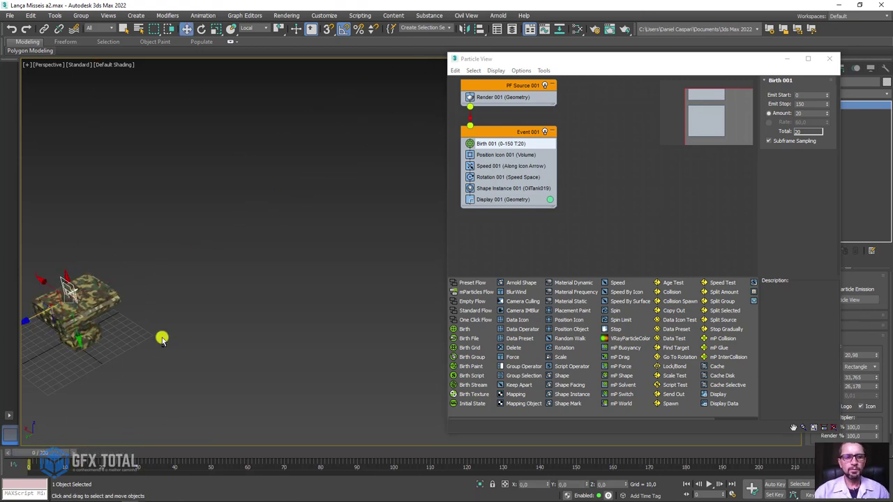
# - Select and frame the missile launcher tank, entering its Editable Poly sub-object level
pyautogui.click(77, 313)
pyautogui.press('w')
pyautogui.press('z')
pyautogui.keyDown('alt'); pyautogui.moveTo(178, 309); pyautogui.dragTo(185, 305, button='middle'); pyautogui.keyUp('alt')
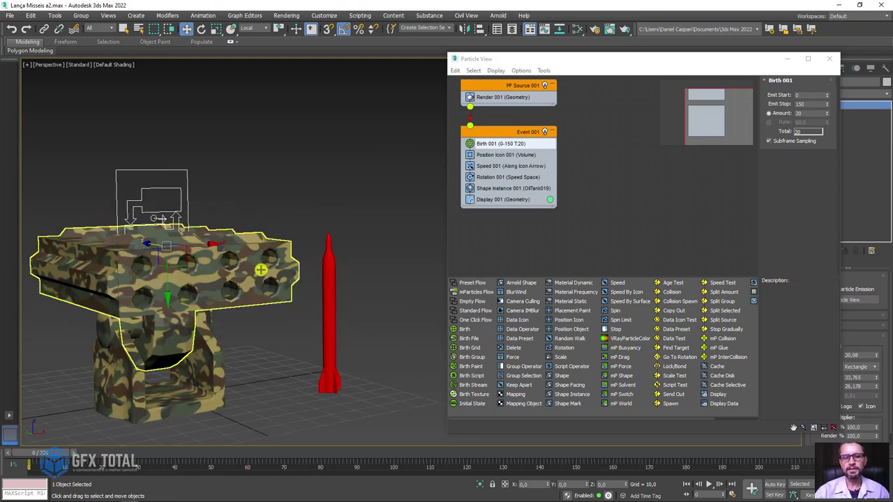
pyautogui.press('4')
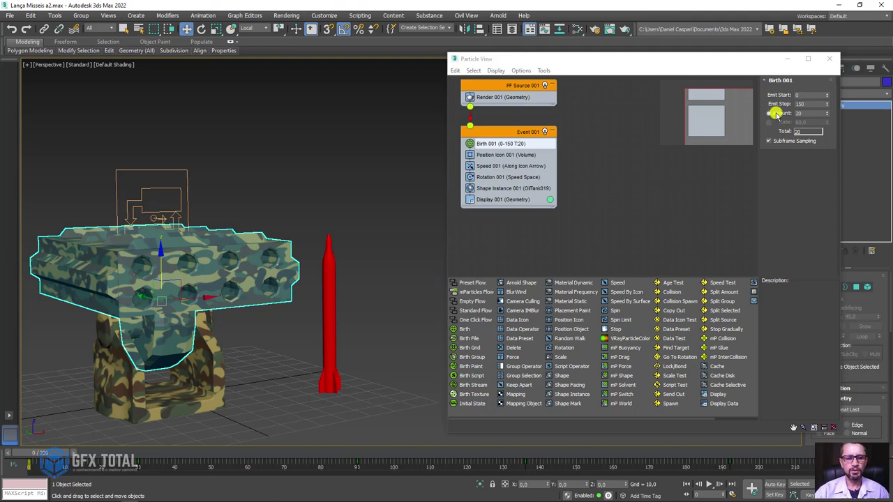
# - Close Particle View and enter Box002's Vertex level, restoring its 45-vertex selection
pyautogui.click(786, 60)
pyautogui.click(810, 106)
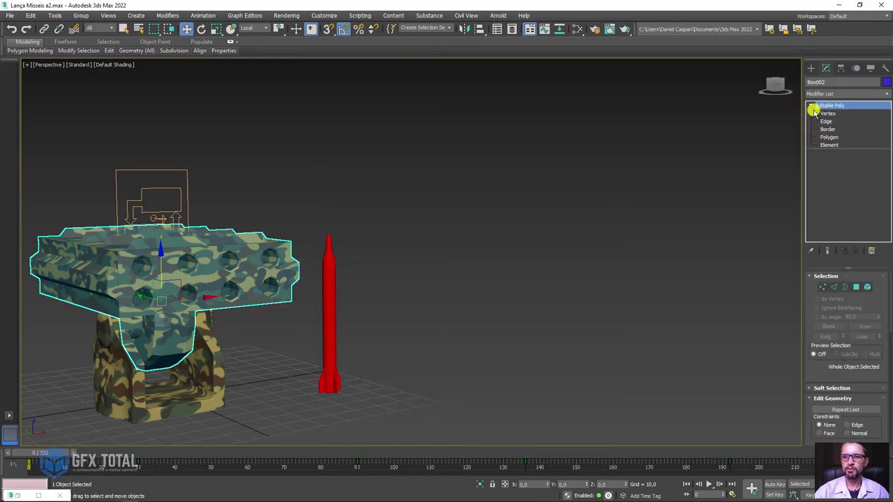
pyautogui.moveTo(347, 247)
pyautogui.keyDown('alt'); pyautogui.mouseDown(button='middle')
pyautogui.moveTo(84, 285)
pyautogui.moveTo(239, 267)
pyautogui.mouseUp(button='middle'); pyautogui.keyUp('alt')
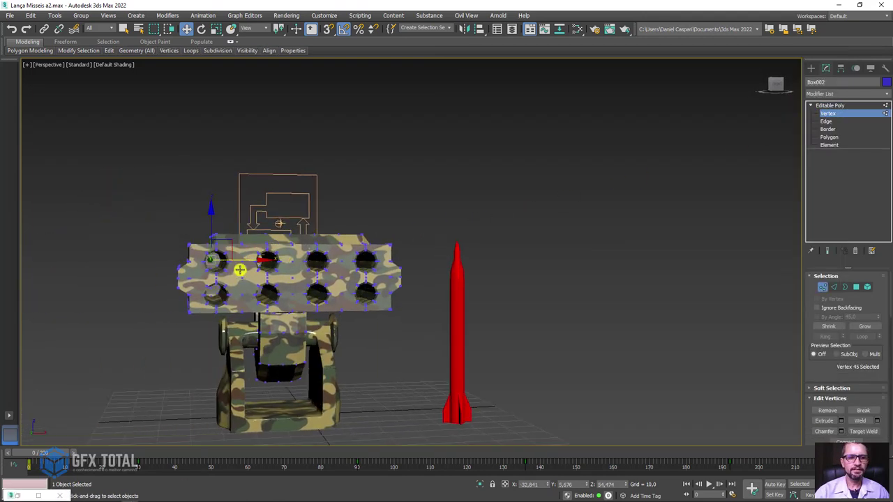
pyautogui.scroll(5, 194, 263)
pyautogui.scroll(5, 194, 262)
pyautogui.click(181, 240)
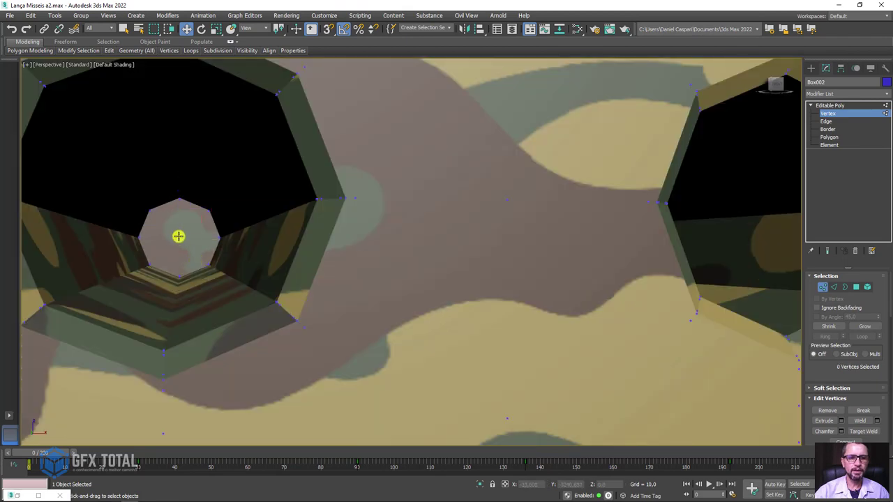
pyautogui.press('F4')
pyautogui.hotkey('ctrl', 'z')
pyautogui.hotkey('shift', 'z')
pyautogui.hotkey('shift', 'z')
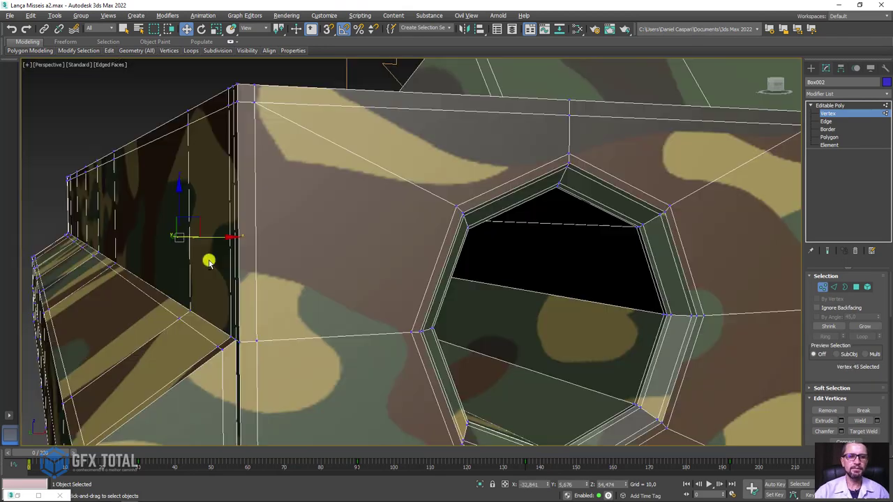
pyautogui.hotkey('shift', 'z')
pyautogui.hotkey('shift', 'z')
pyautogui.hotkey('shift', 'z')
pyautogui.hotkey('shift', 'z')
pyautogui.press('F3')
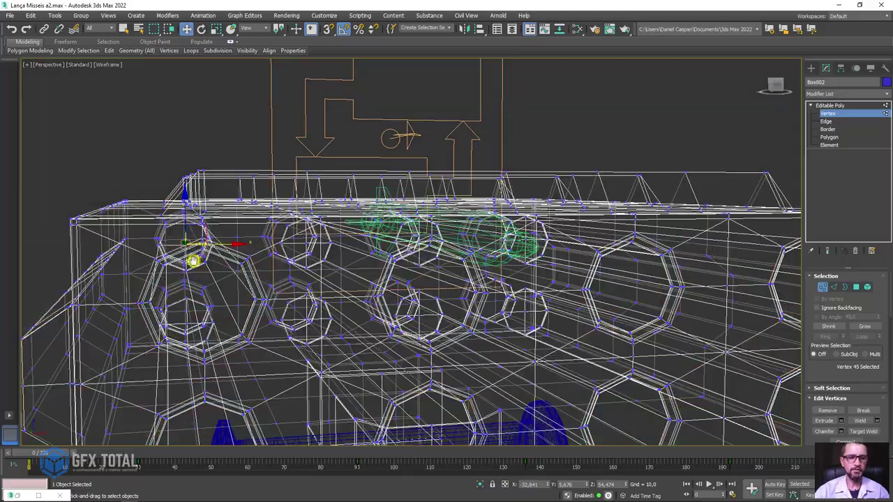
pyautogui.moveTo(191, 255)
pyautogui.keyDown('alt'); pyautogui.mouseDown(button='middle')
pyautogui.moveTo(247, 271)
pyautogui.moveTo(194, 255)
pyautogui.mouseUp(button='middle'); pyautogui.keyUp('alt')
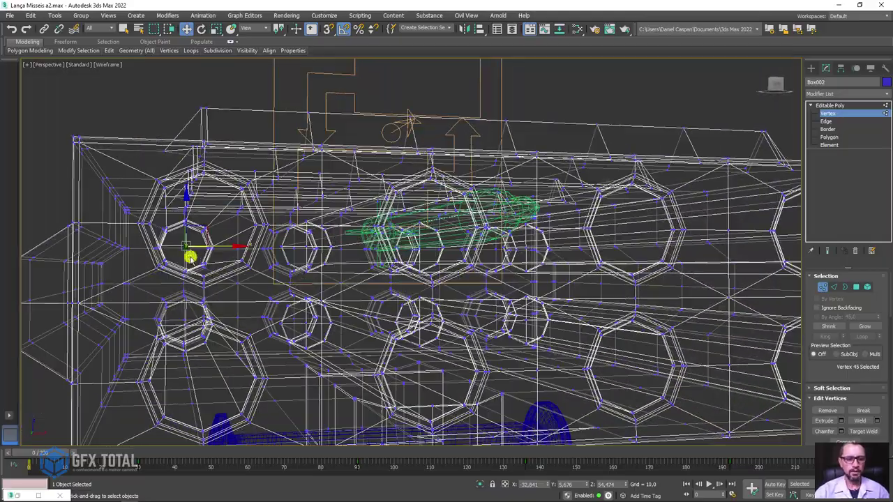
pyautogui.press('F3')
pyautogui.hotkey('shift', 'z')
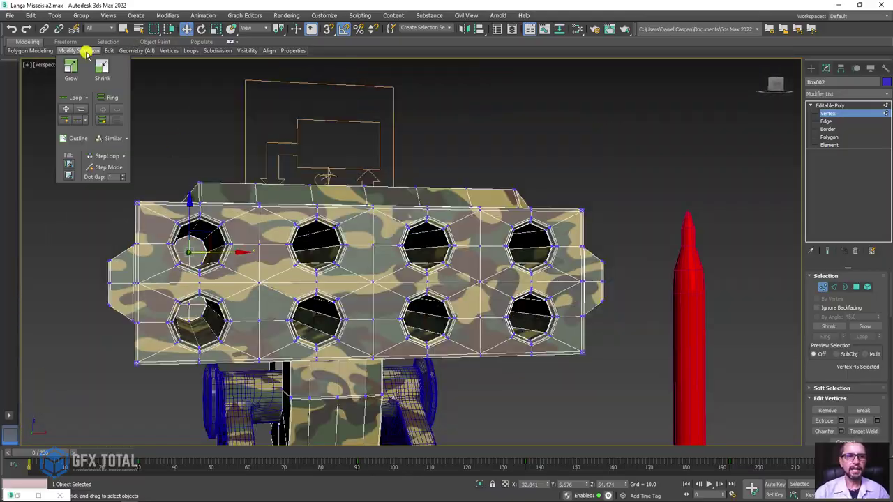
# - Narrow the selection to the launcher's tube vertices, checking in wireframe, then return to Editable Poly
pyautogui.click(112, 138)
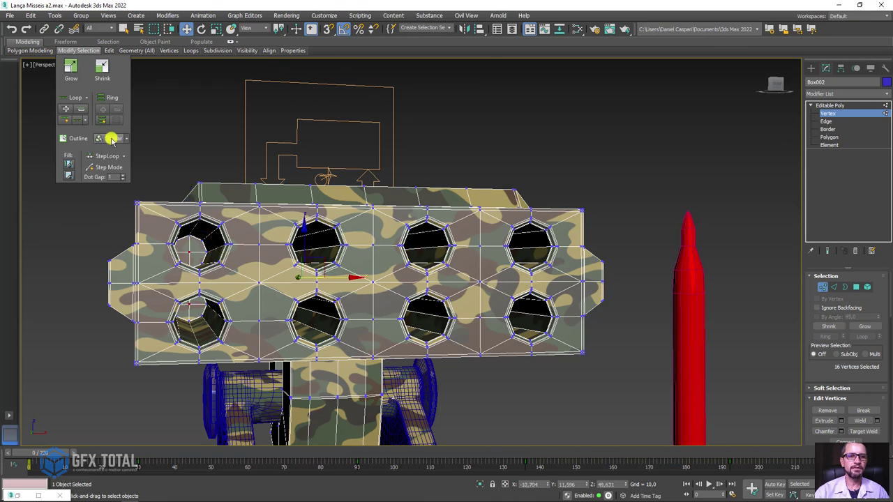
pyautogui.scroll(-5, 219, 223)
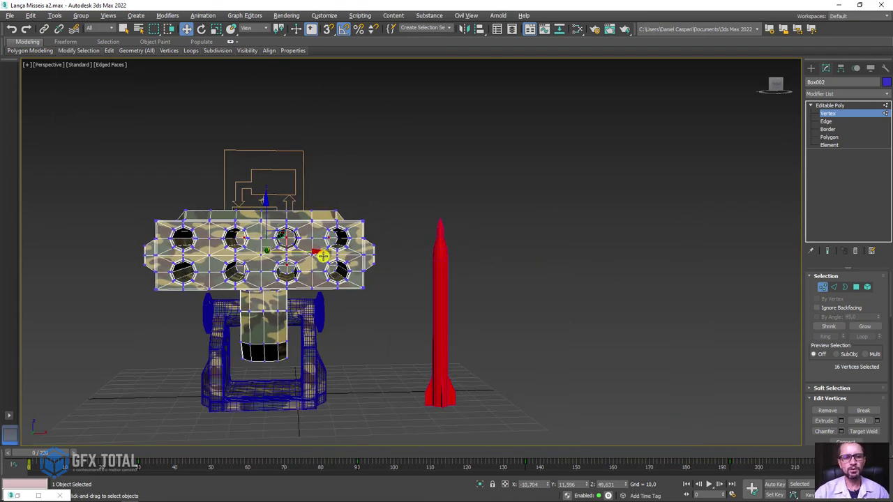
pyautogui.keyDown('alt'); pyautogui.moveTo(323, 256); pyautogui.dragTo(404, 261, button='middle'); pyautogui.keyUp('alt')
pyautogui.press('F3')
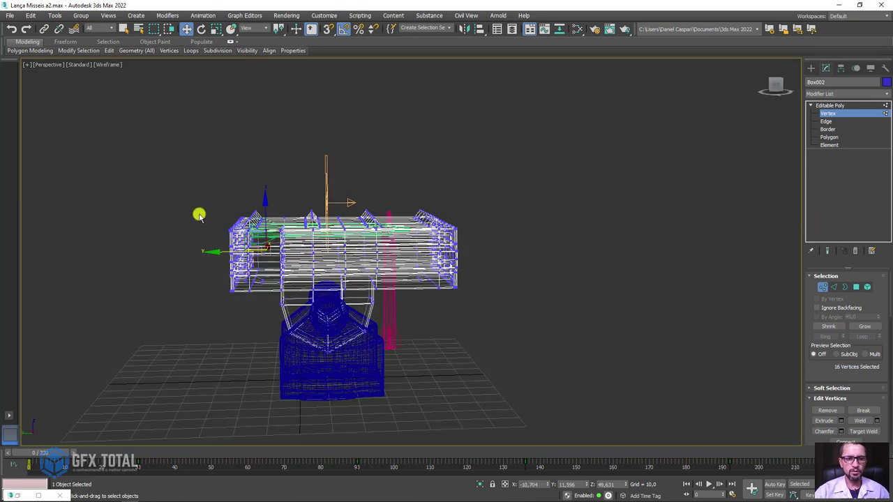
pyautogui.scroll(3, 253, 265)
pyautogui.scroll(3, 243, 272)
pyautogui.scroll(2, 243, 271)
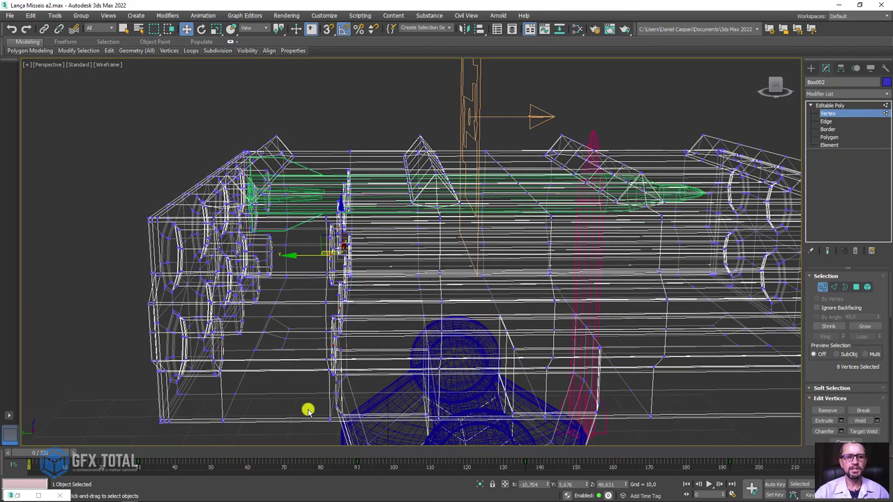
pyautogui.scroll(-4, 308, 410)
pyautogui.keyDown('alt'); pyautogui.moveTo(371, 404); pyautogui.dragTo(341, 393, button='middle'); pyautogui.keyUp('alt')
pyautogui.press('F3')
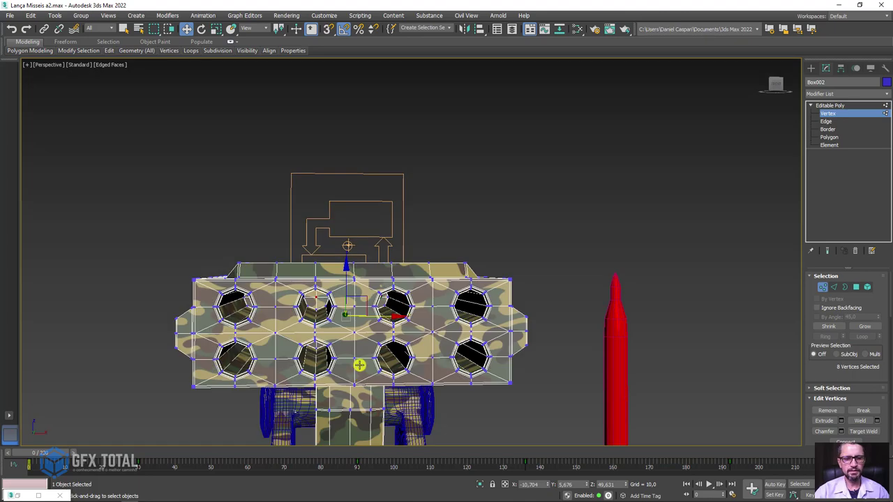
pyautogui.moveTo(359, 364)
pyautogui.keyDown('alt'); pyautogui.mouseDown(button='middle')
pyautogui.moveTo(349, 358)
pyautogui.moveTo(368, 360)
pyautogui.moveTo(342, 359)
pyautogui.moveTo(391, 367)
pyautogui.moveTo(351, 267)
pyautogui.moveTo(436, 247)
pyautogui.moveTo(560, 189)
pyautogui.mouseUp(button='middle'); pyautogui.keyUp('alt')
pyautogui.scroll(-3, 342, 360)
pyautogui.click(816, 105)
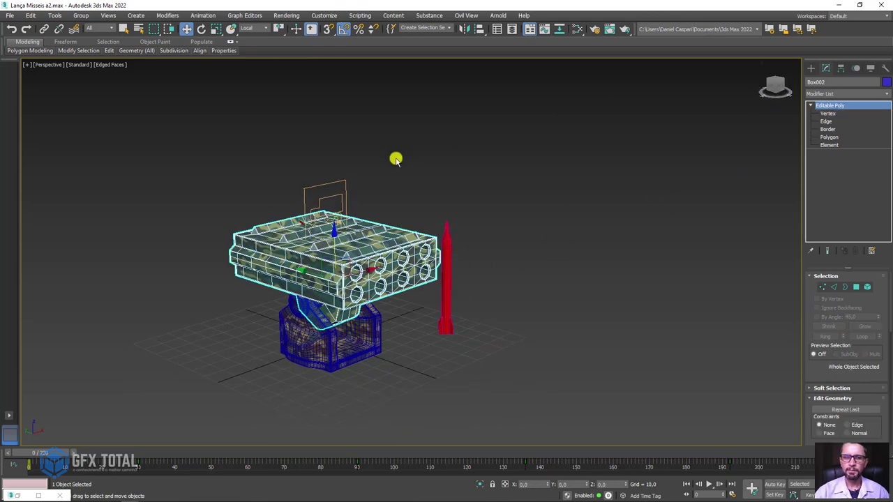
# - Replace Position Icon with a Position Object operator using the launcher box Box002 as emitter
pyautogui.click(307, 219)
pyautogui.press('6')
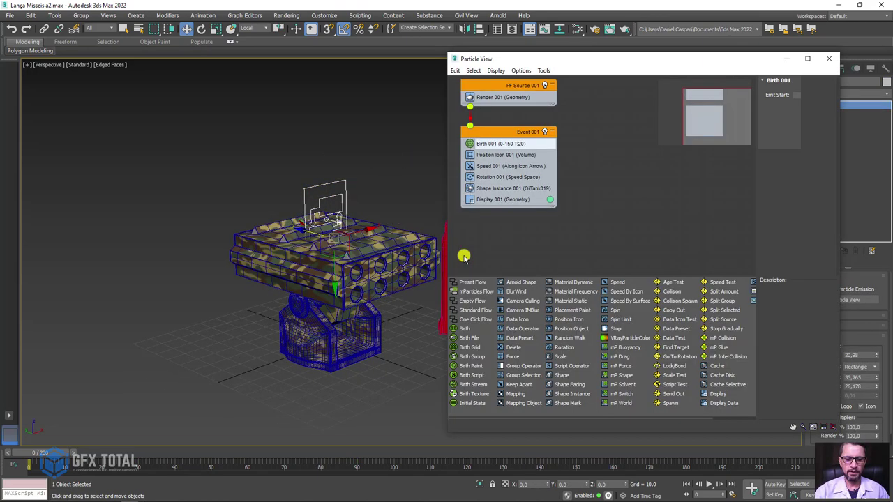
pyautogui.moveTo(488, 232); pyautogui.dragTo(417, 230, button='middle')
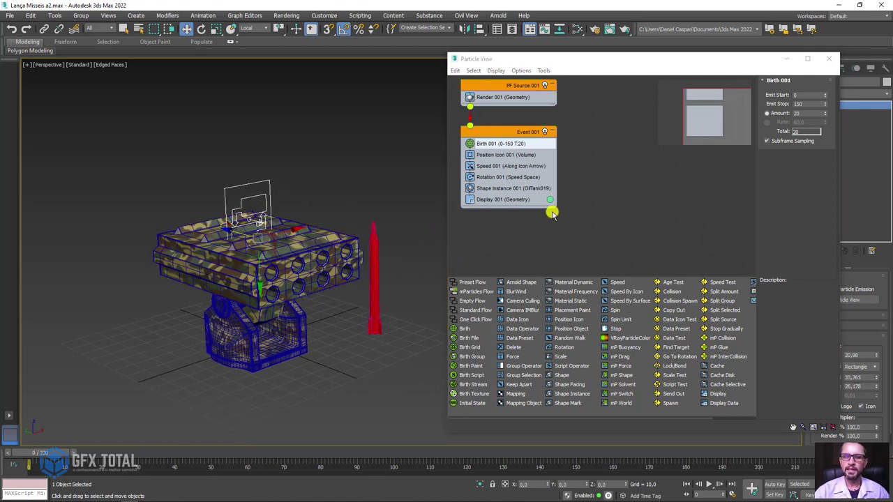
pyautogui.click(493, 155)
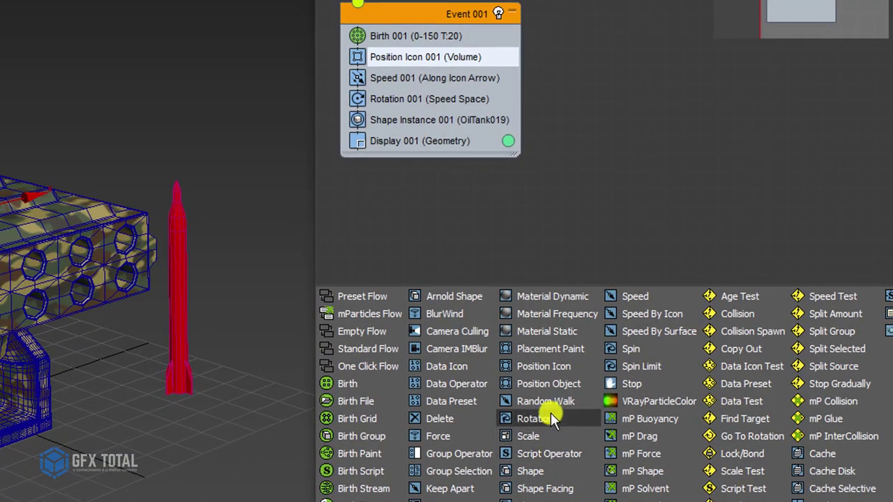
pyautogui.moveTo(550, 384); pyautogui.dragTo(414, 58)
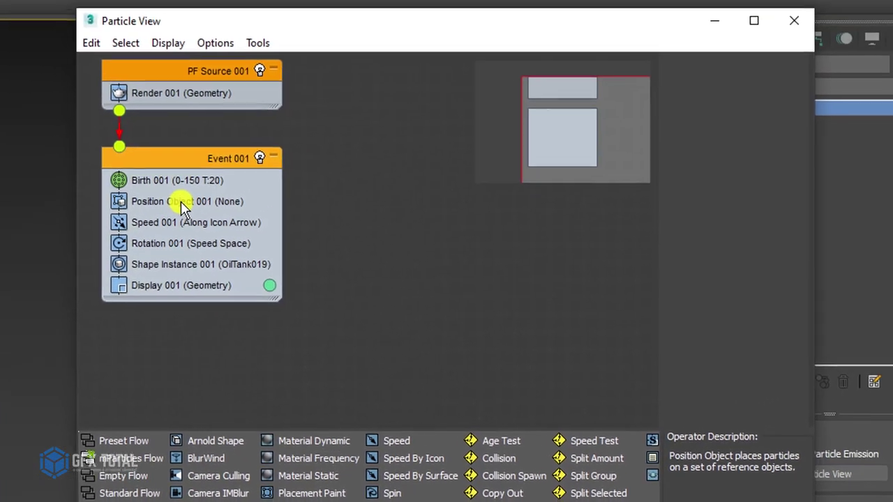
pyautogui.click(175, 209)
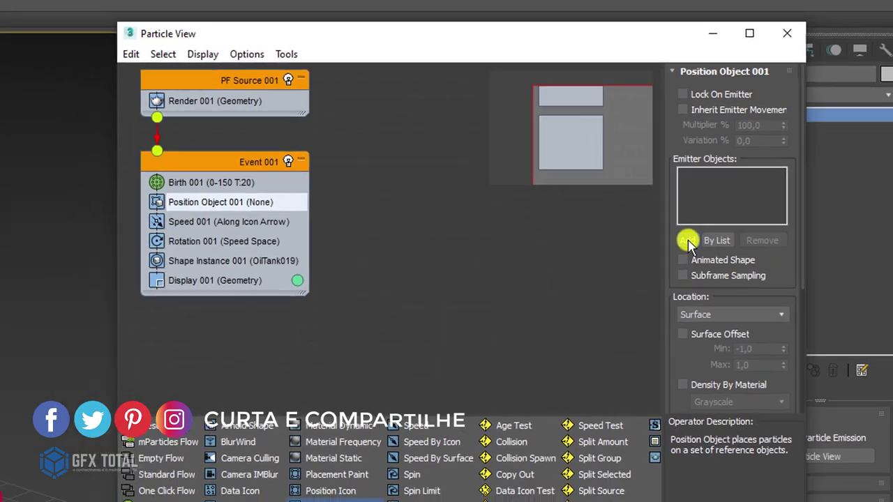
pyautogui.click(687, 241)
pyautogui.click(300, 244)
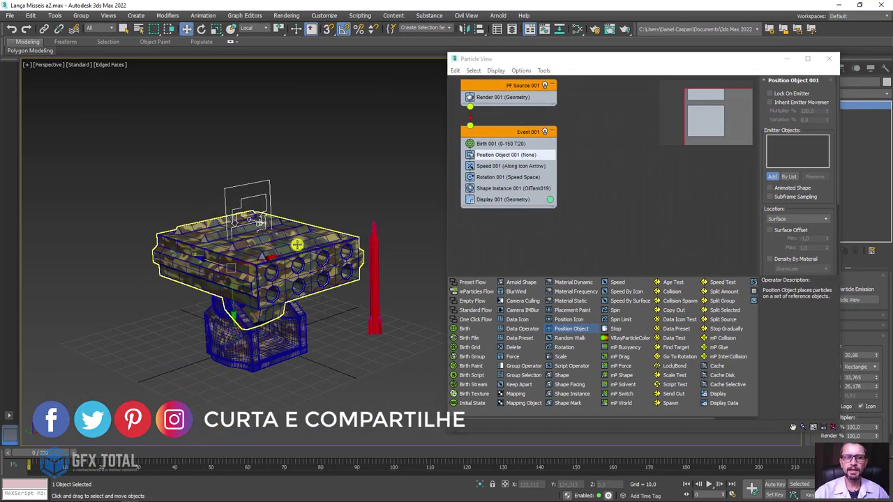
# - Rename the launcher box Box002 to Head
pyautogui.moveTo(677, 61); pyautogui.dragTo(611, 79)
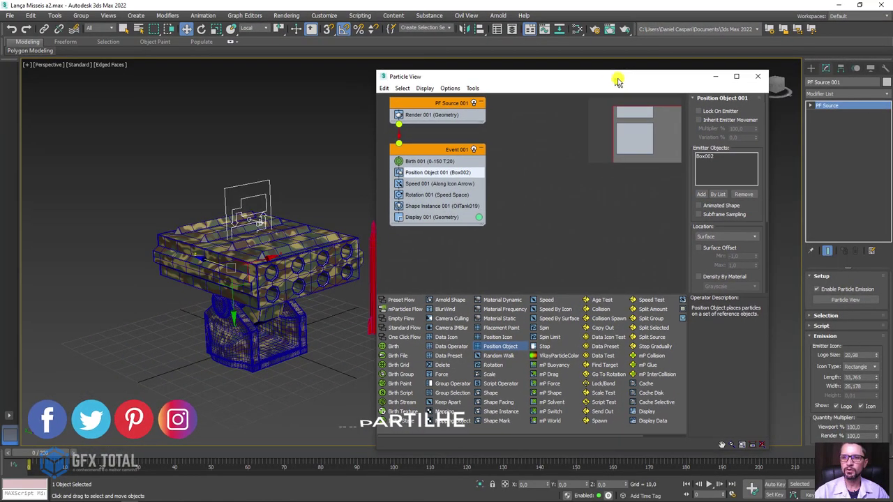
pyautogui.click(353, 227)
pyautogui.moveTo(829, 81); pyautogui.dragTo(788, 85)
pyautogui.write('HEAD')
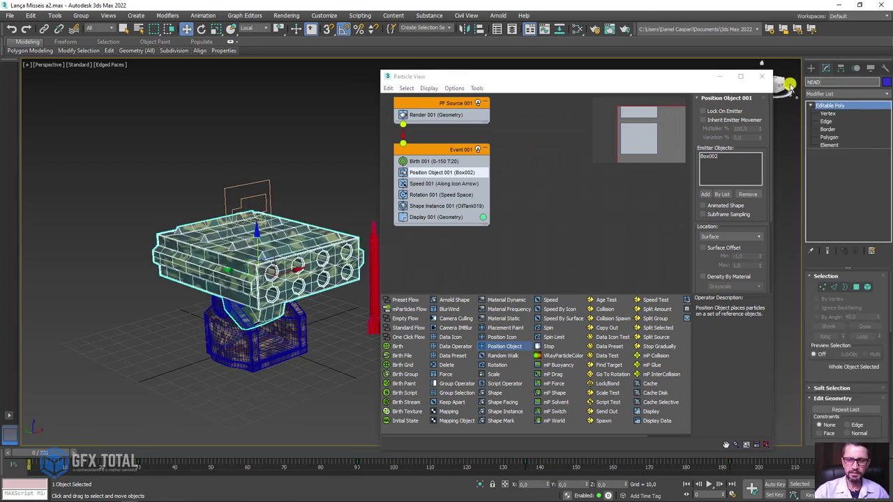
pyautogui.press('Return')
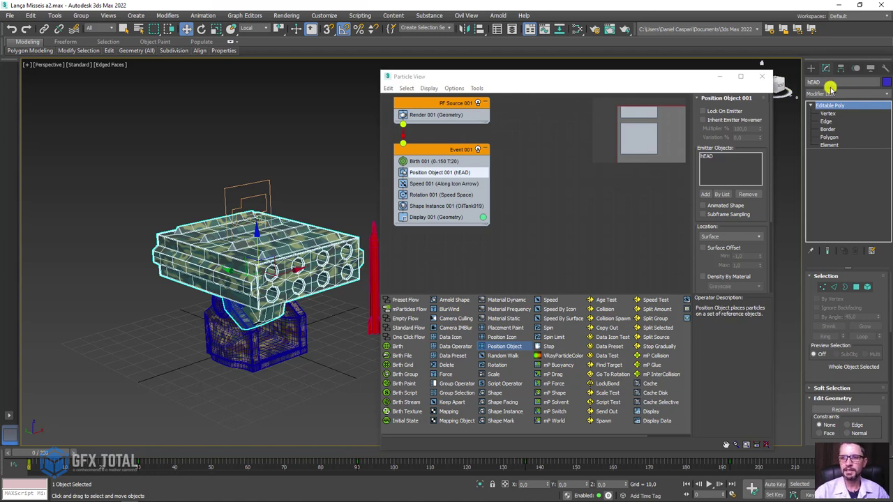
pyautogui.moveTo(831, 82); pyautogui.dragTo(782, 82)
pyautogui.write('Head')
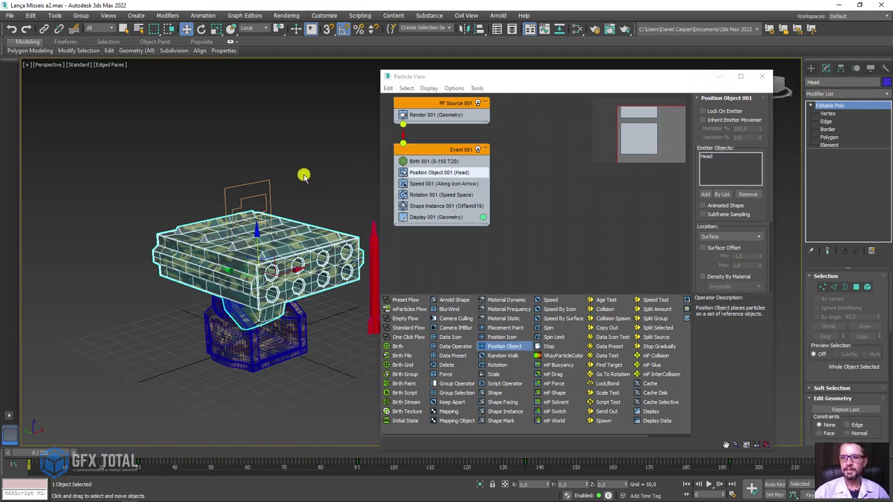
# - Scrub the animation to watch the launcher tilt, then reopen Particle View on Position Object 001
pyautogui.click(721, 76)
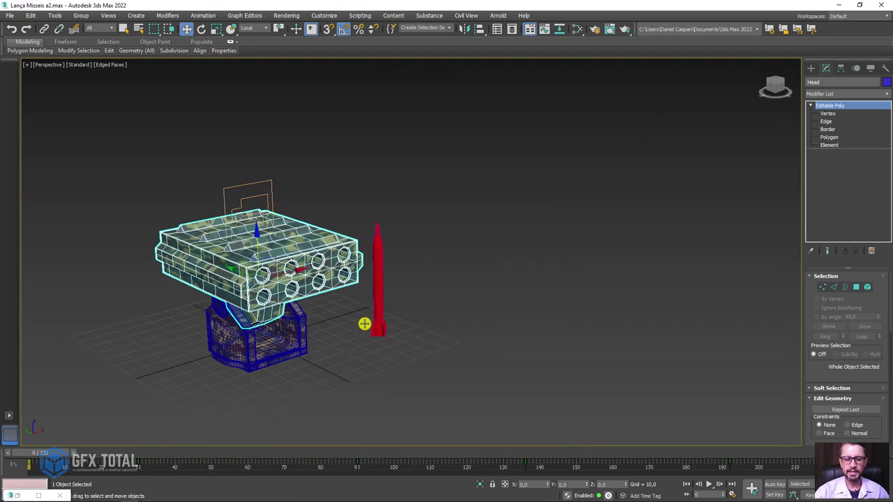
pyautogui.moveTo(55, 449)
pyautogui.mouseDown()
pyautogui.moveTo(172, 449)
pyautogui.moveTo(110, 450)
pyautogui.mouseUp()
pyautogui.press('w')
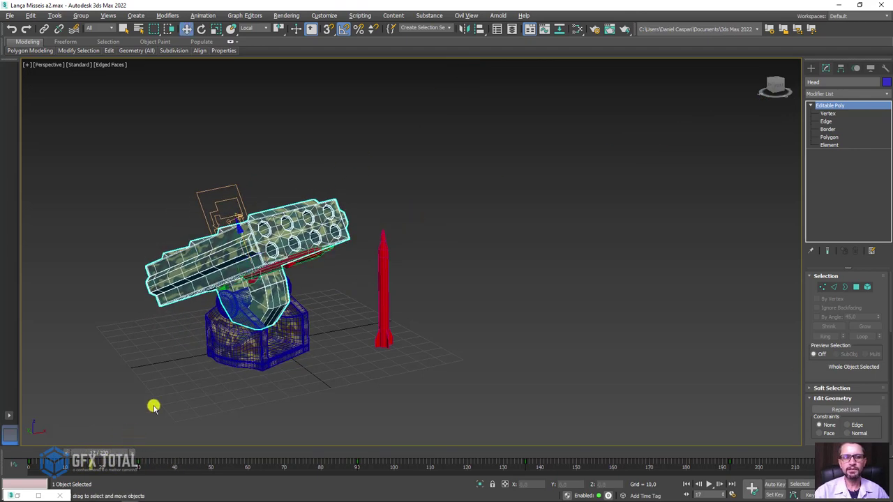
pyautogui.scroll(2, 286, 270)
pyautogui.scroll(3, 297, 269)
pyautogui.scroll(-4, 293, 266)
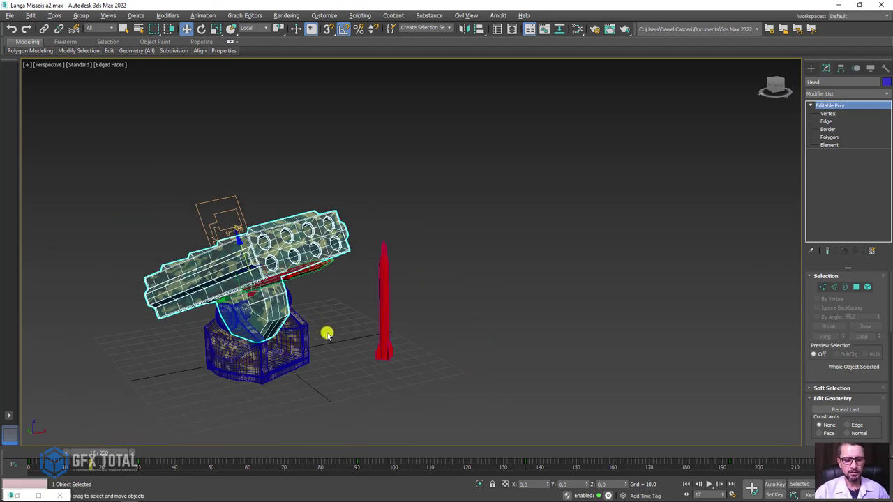
pyautogui.press('6')
pyautogui.click(449, 174)
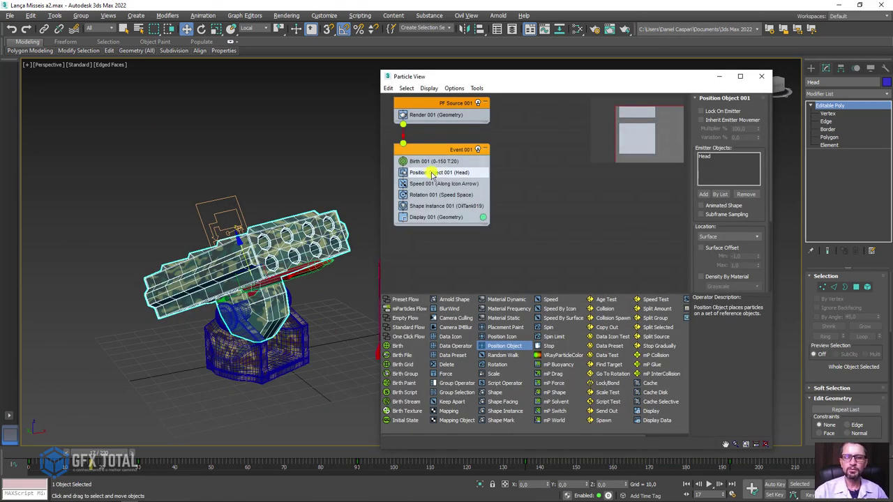
# - Set Position Object 001's Location to Selected Vertices
pyautogui.click(431, 174)
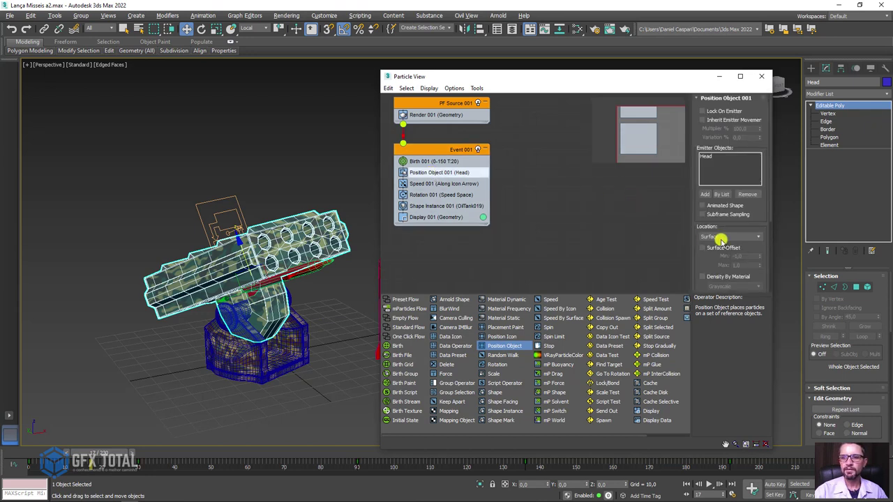
pyautogui.click(727, 236)
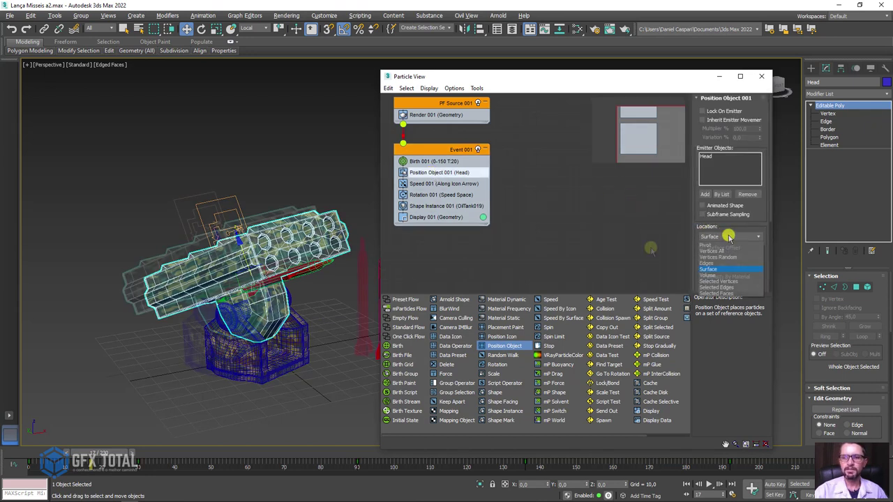
pyautogui.click(726, 237)
pyautogui.click(729, 236)
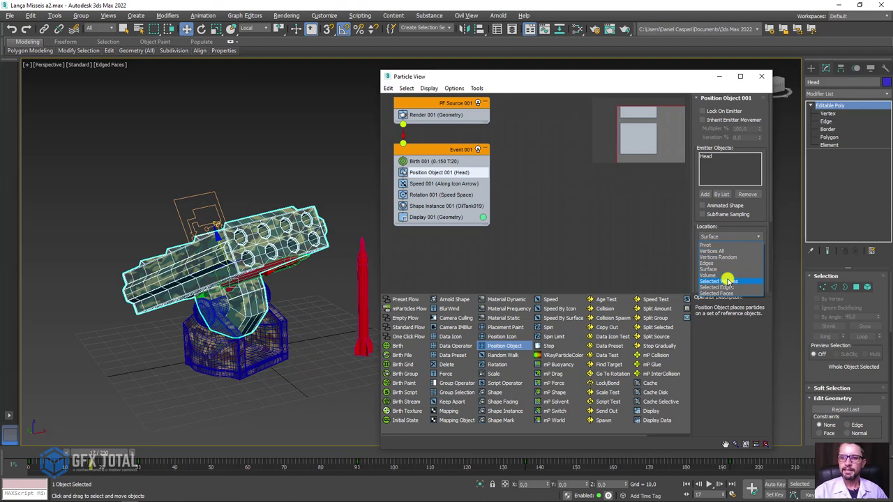
pyautogui.click(728, 281)
# - Watch the turret rotate and advance to frame 83, where a missile is in flight
pyautogui.keyDown('alt'); pyautogui.moveTo(296, 272); pyautogui.dragTo(165, 421, button='middle'); pyautogui.keyUp('alt')
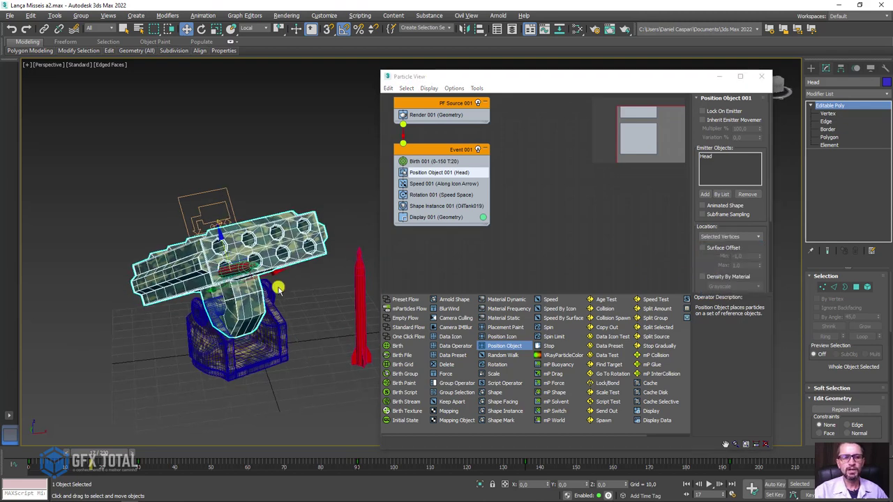
pyautogui.moveTo(119, 458)
pyautogui.mouseDown()
pyautogui.moveTo(134, 450)
pyautogui.moveTo(114, 450)
pyautogui.moveTo(164, 443)
pyautogui.moveTo(98, 446)
pyautogui.moveTo(133, 437)
pyautogui.mouseUp()
pyautogui.press('w')
pyautogui.scroll(-2, 137, 323)
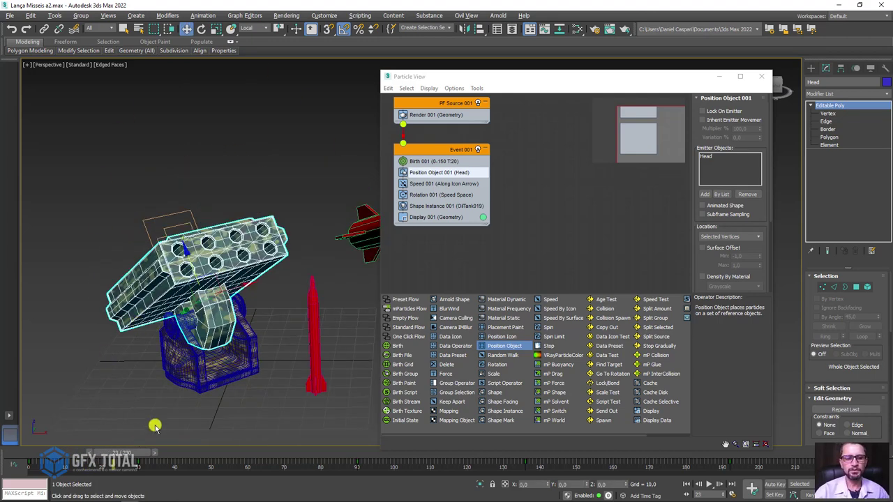
pyautogui.scroll(-2, 209, 390)
pyautogui.keyDown('alt'); pyautogui.moveTo(209, 390); pyautogui.dragTo(309, 323, button='middle'); pyautogui.keyUp('alt')
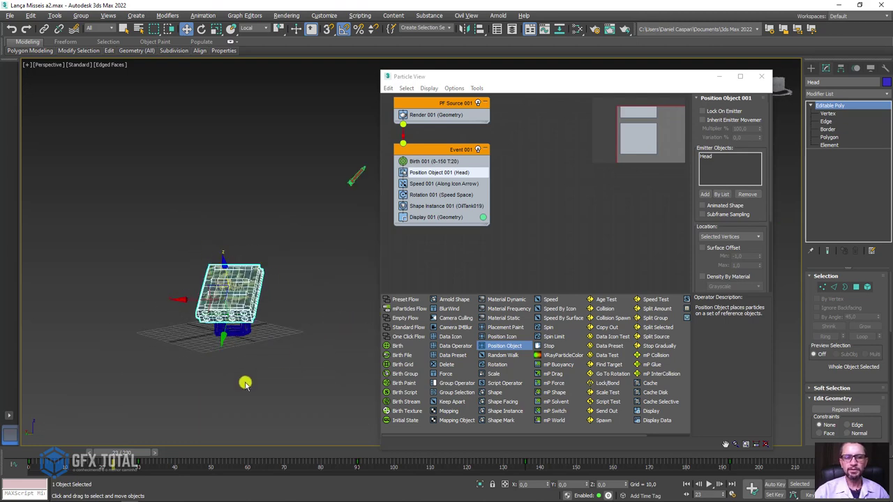
pyautogui.moveTo(131, 452)
pyautogui.mouseDown()
pyautogui.moveTo(409, 448)
pyautogui.moveTo(290, 457)
pyautogui.moveTo(343, 432)
pyautogui.mouseUp()
pyautogui.press('w')
pyautogui.scroll(2, 299, 279)
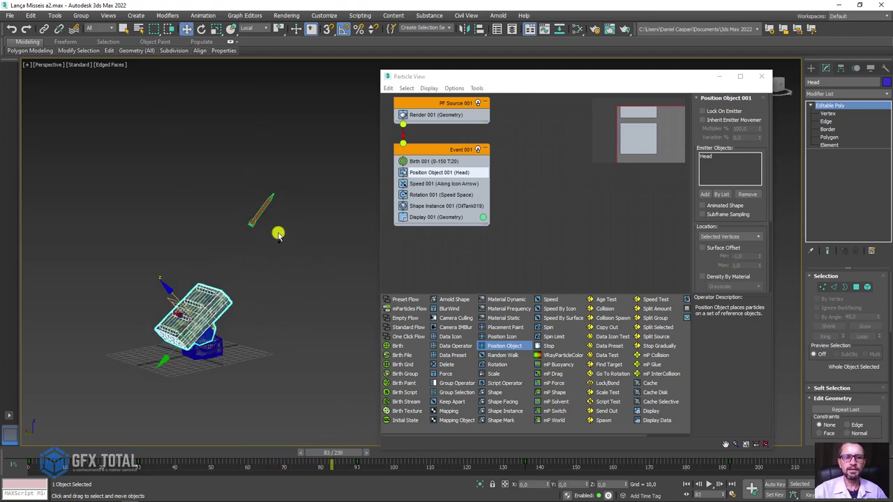
# - Sketch the missile's current path and desired arcing fall, then erase the annotations
pyautogui.moveTo(194, 272)
pyautogui.mouseDown()
pyautogui.moveTo(253, 230)
pyautogui.moveTo(205, 314)
pyautogui.mouseUp()
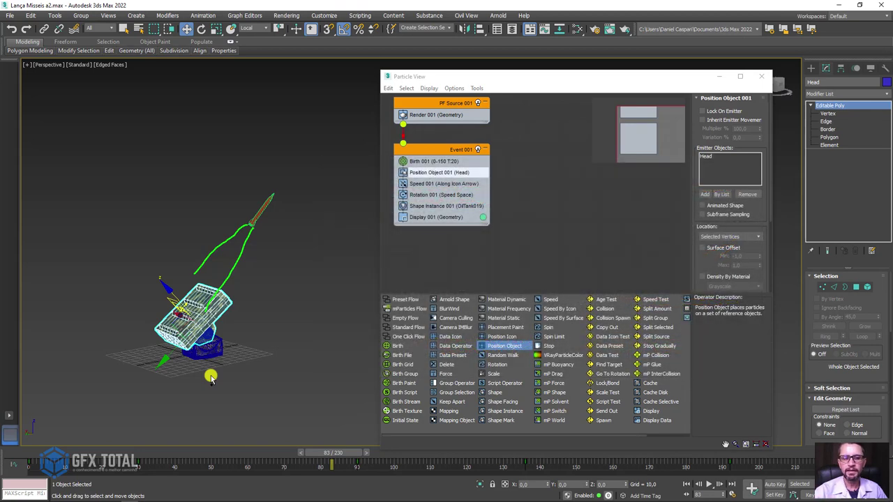
pyautogui.moveTo(241, 262)
pyautogui.mouseDown()
pyautogui.moveTo(307, 221)
pyautogui.moveTo(377, 253)
pyautogui.mouseUp()
pyautogui.moveTo(321, 151); pyautogui.dragTo(318, 207)
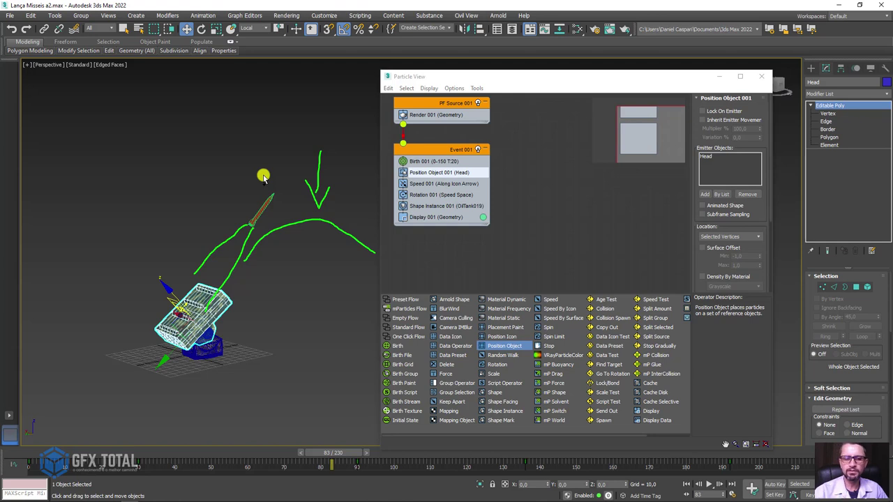
pyautogui.press('Escape')
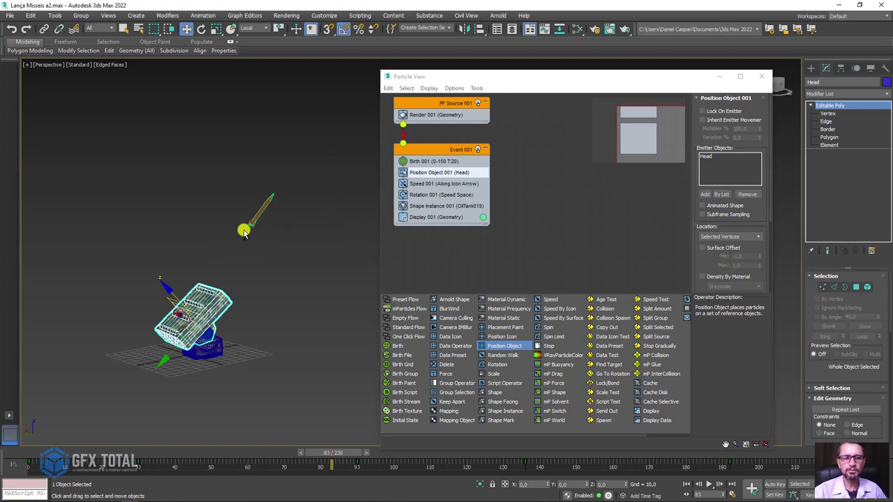
pyautogui.moveTo(464, 245); pyautogui.dragTo(510, 249, button='middle')
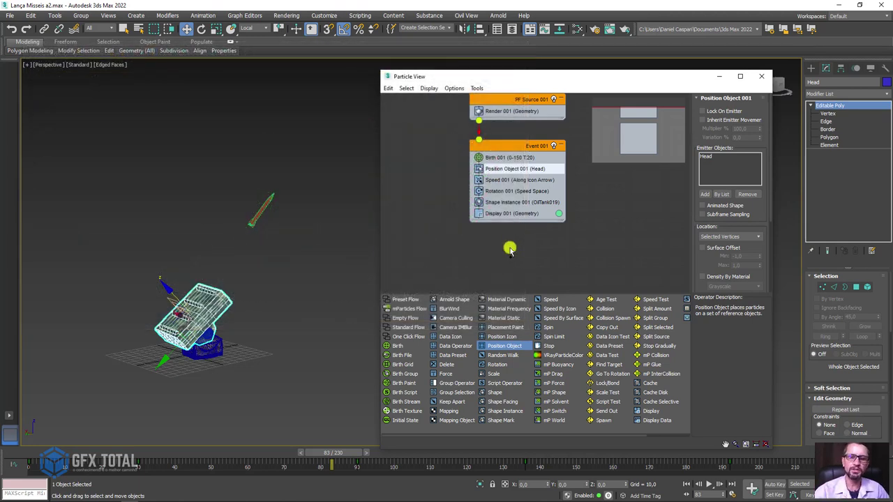
# - Add a Spawn test to the bottom of Event 001 and raise its offspring count
pyautogui.moveTo(602, 420); pyautogui.dragTo(603, 422)
pyautogui.click(603, 420)
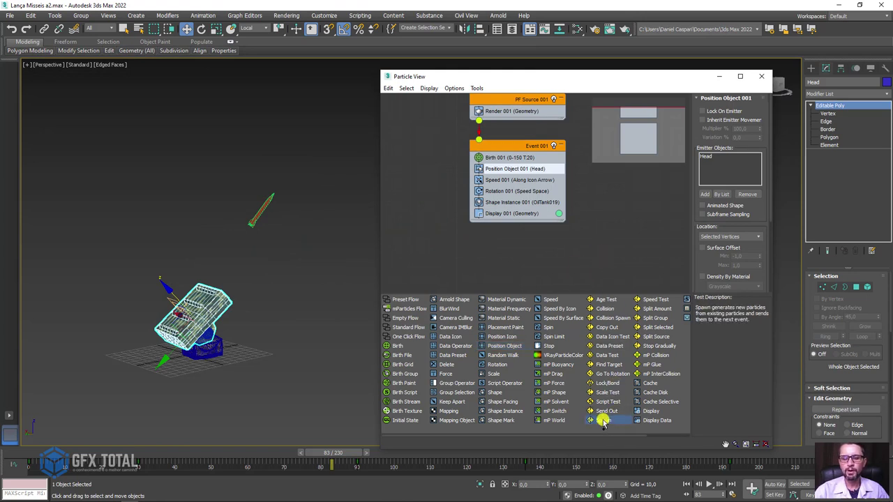
pyautogui.moveTo(610, 422); pyautogui.dragTo(505, 225)
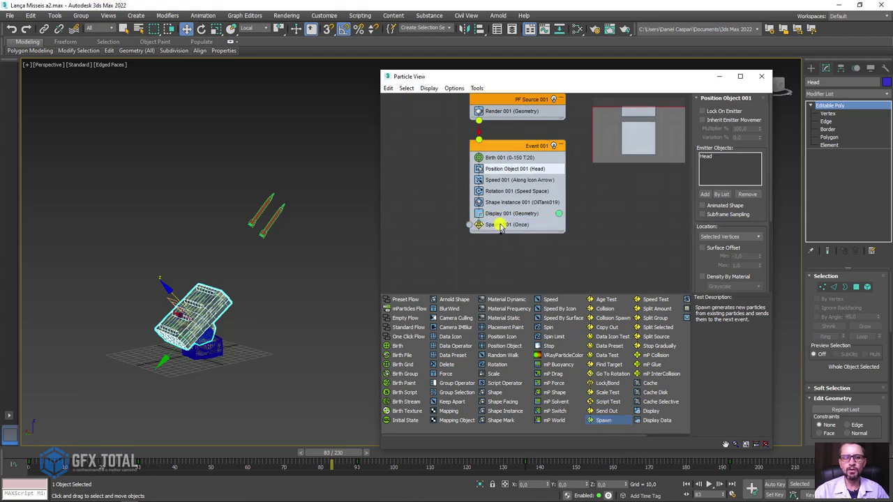
pyautogui.scroll(3, 275, 222)
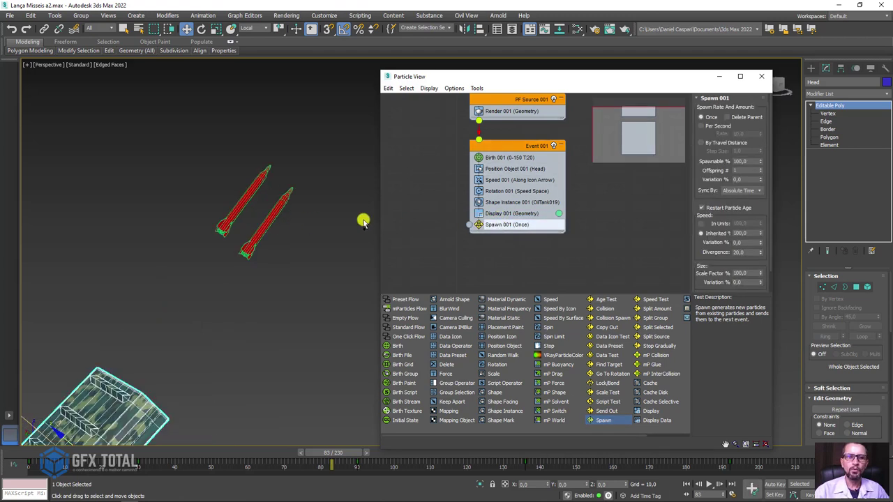
pyautogui.click(760, 168)
pyautogui.click(760, 168)
pyautogui.click(760, 168)
pyautogui.click(760, 168)
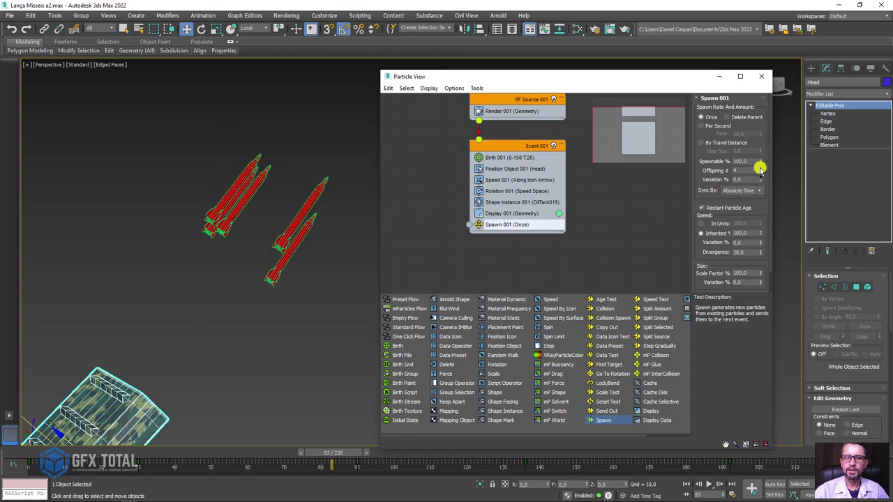
# - Rewind and scrub through the launch to preview the spawned missiles
pyautogui.scroll(-3, 268, 300)
pyautogui.moveTo(267, 300); pyautogui.dragTo(183, 304, button='middle')
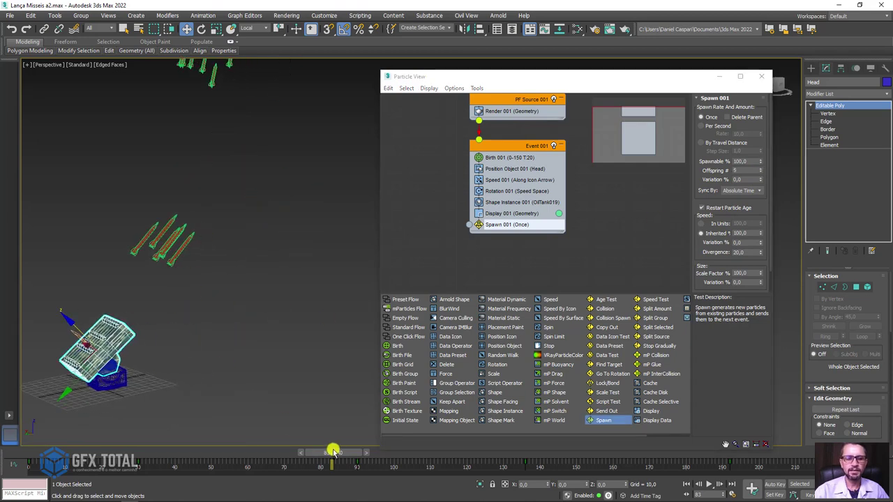
pyautogui.moveTo(333, 452)
pyautogui.mouseDown()
pyautogui.moveTo(75, 454)
pyautogui.moveTo(184, 426)
pyautogui.moveTo(211, 426)
pyautogui.moveTo(76, 454)
pyautogui.mouseUp()
pyautogui.press('w')
pyautogui.scroll(2, 174, 300)
pyautogui.scroll(2, 251, 244)
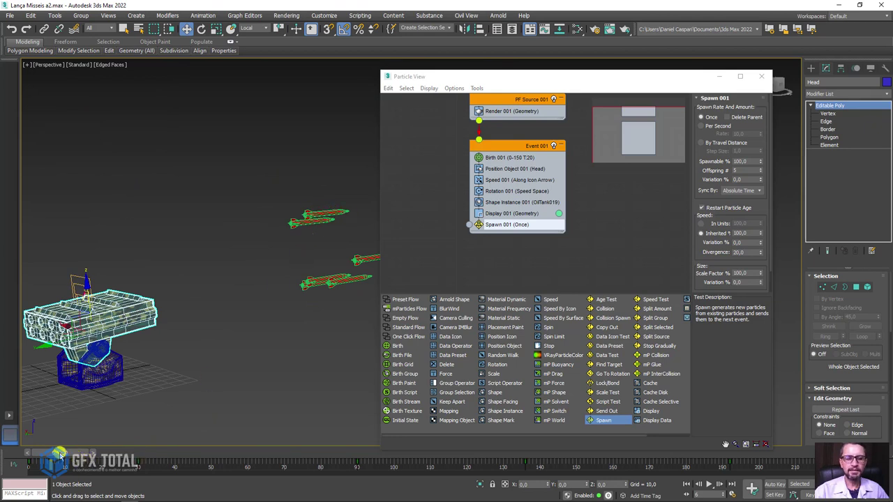
pyautogui.moveTo(60, 454)
pyautogui.mouseDown()
pyautogui.moveTo(43, 455)
pyautogui.moveTo(75, 456)
pyautogui.mouseUp()
# - Reset Spawn 001's Offspring # to 1 and switch it to By Travel Distance
pyautogui.rightClick(760, 172)
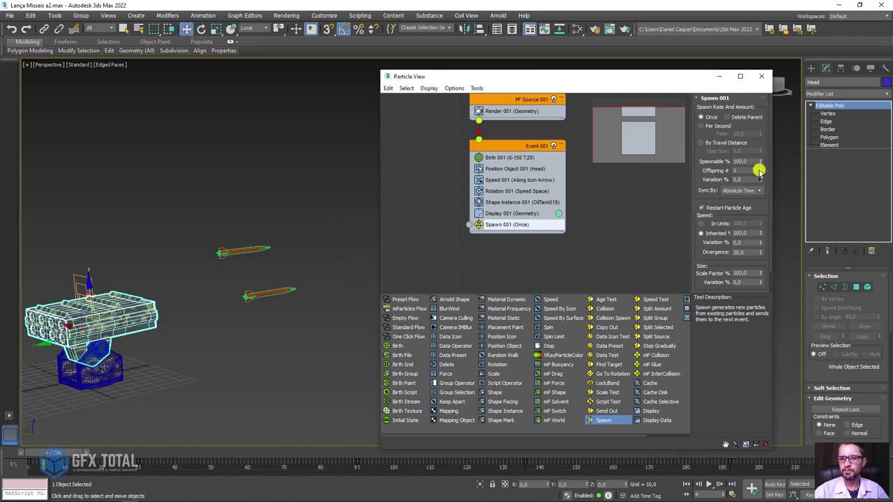
pyautogui.keyDown('alt'); pyautogui.moveTo(279, 255); pyautogui.dragTo(253, 253, button='middle'); pyautogui.keyUp('alt')
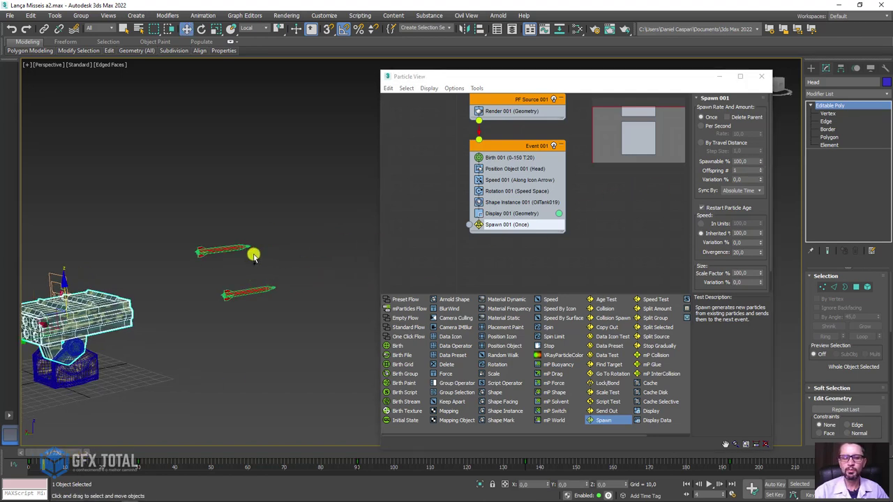
pyautogui.click(701, 143)
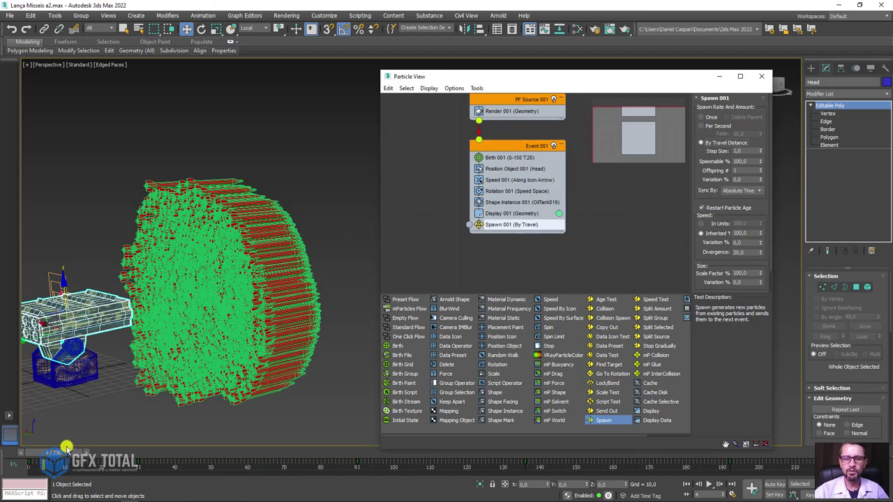
pyautogui.moveTo(471, 250); pyautogui.dragTo(532, 209, button='middle')
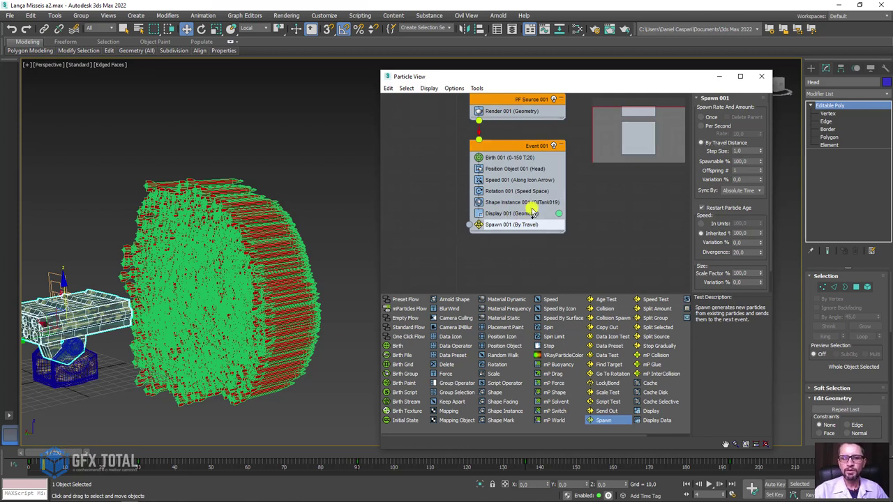
# - Set Spawn 001 back to Once and wire it to a new Event 002 with Speed and Display
pyautogui.click(701, 117)
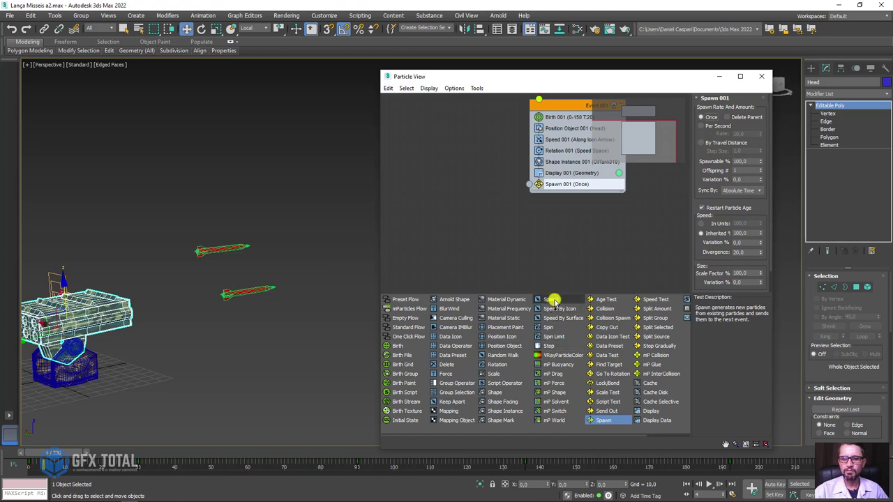
pyautogui.moveTo(551, 300)
pyautogui.mouseDown()
pyautogui.moveTo(464, 233)
pyautogui.moveTo(410, 221)
pyautogui.mouseUp()
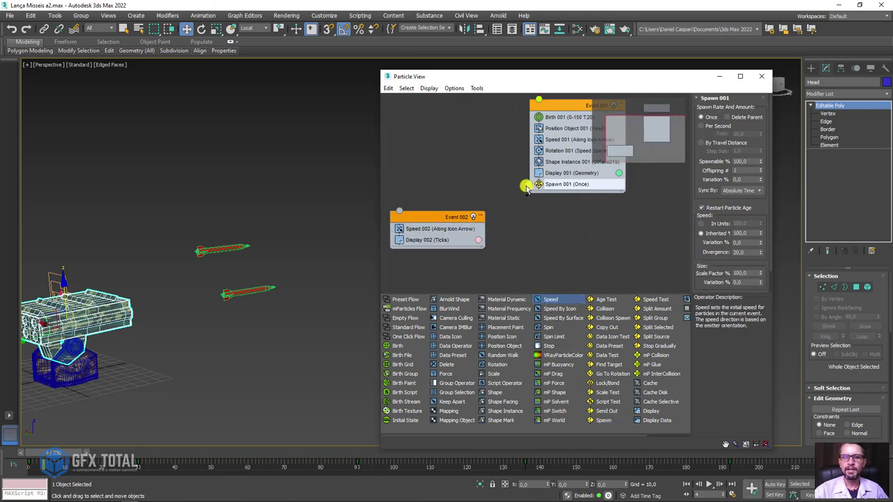
pyautogui.moveTo(529, 185); pyautogui.dragTo(476, 180)
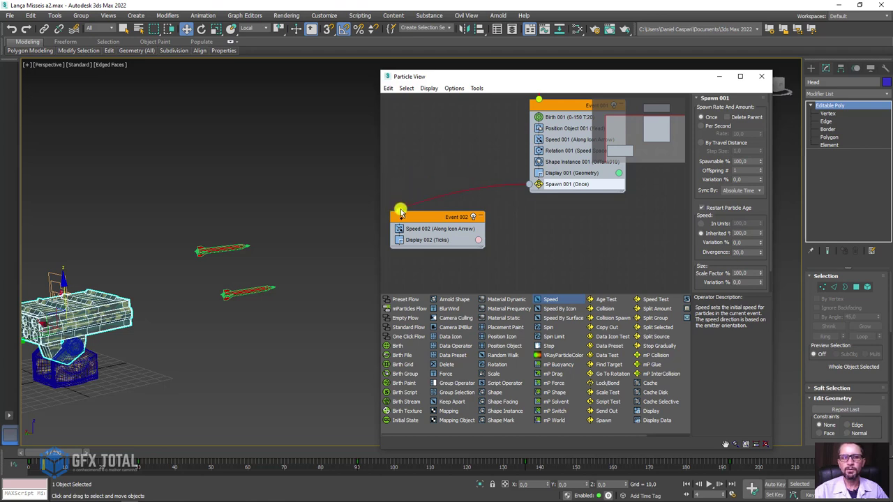
pyautogui.moveTo(400, 212); pyautogui.dragTo(449, 235)
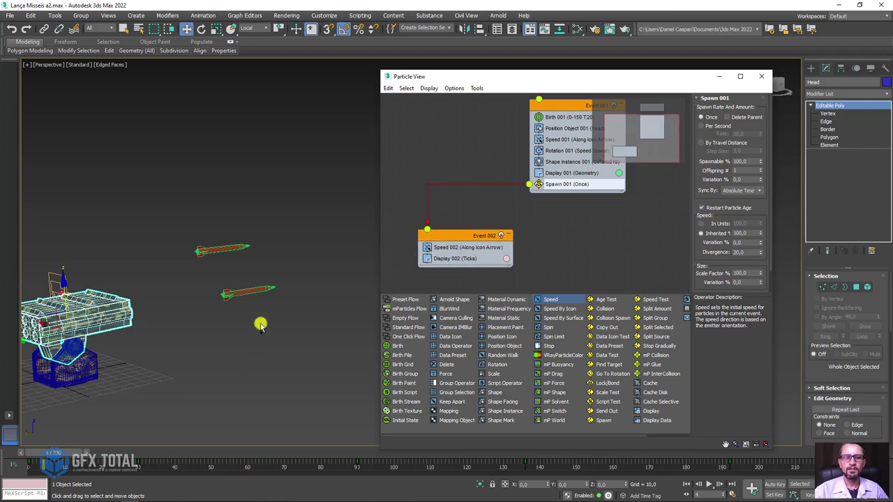
# - Switch Spawn 001 to By Travel Distance and preview the pink trails at frame 18
pyautogui.click(700, 143)
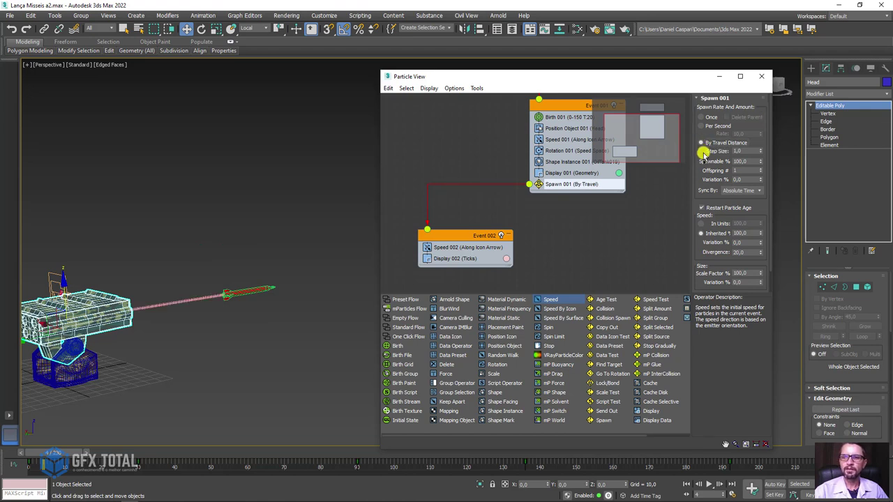
pyautogui.moveTo(120, 314)
pyautogui.keyDown('alt'); pyautogui.mouseDown(button='middle')
pyautogui.moveTo(255, 288)
pyautogui.moveTo(185, 313)
pyautogui.moveTo(124, 427)
pyautogui.mouseUp(button='middle'); pyautogui.keyUp('alt')
pyautogui.moveTo(98, 448)
pyautogui.mouseDown()
pyautogui.moveTo(214, 442)
pyautogui.moveTo(98, 438)
pyautogui.mouseUp()
pyautogui.scroll(-3, 233, 275)
pyautogui.press('w')
pyautogui.scroll(-2, 209, 273)
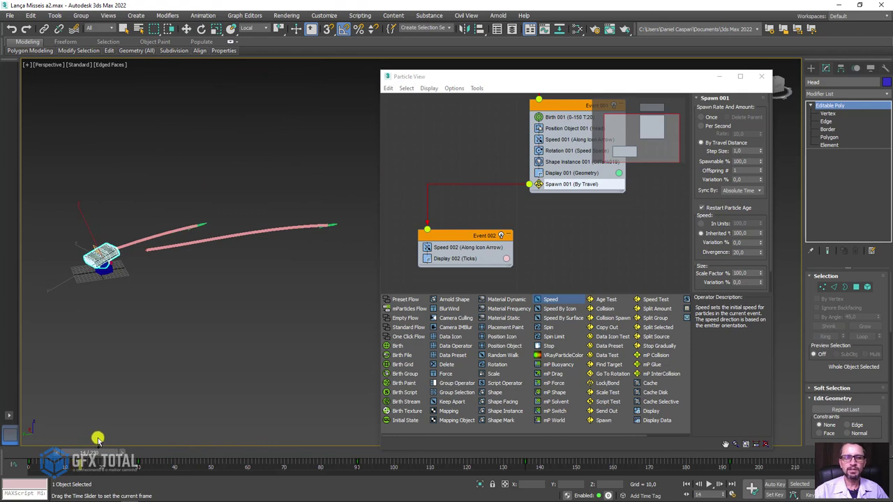
pyautogui.scroll(5, 288, 203)
pyautogui.press('w')
pyautogui.scroll(-2, 291, 232)
pyautogui.scroll(-1, 268, 259)
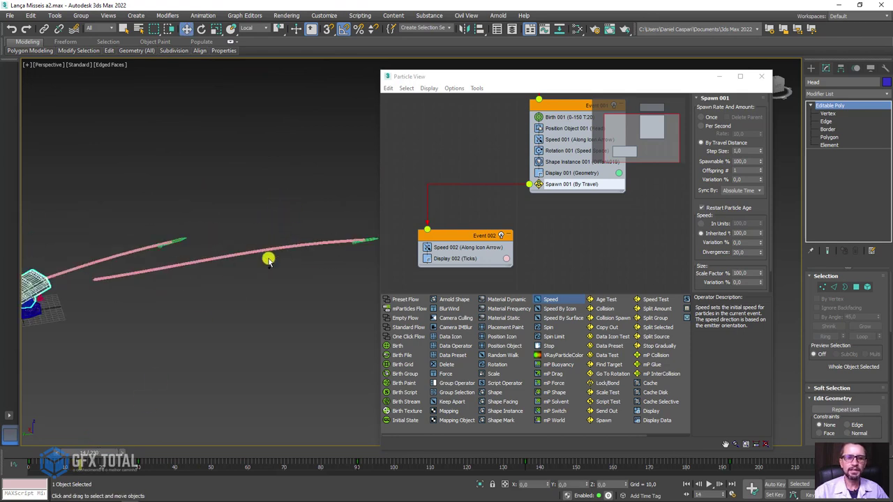
pyautogui.scroll(-2, 268, 259)
pyautogui.scroll(-2, 186, 285)
pyautogui.scroll(-2, 269, 263)
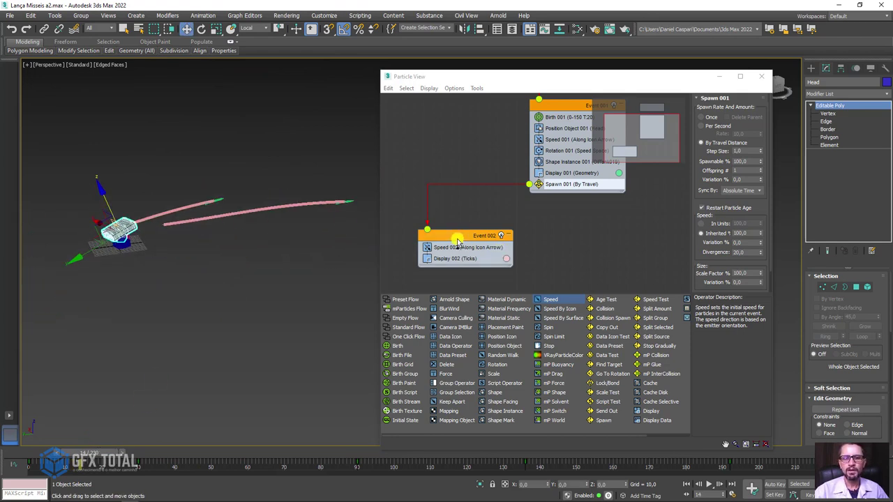
# - Add a Shape operator to Event 002 and set its 3D shape to Sphere 20-sides
pyautogui.moveTo(457, 241); pyautogui.dragTo(475, 241)
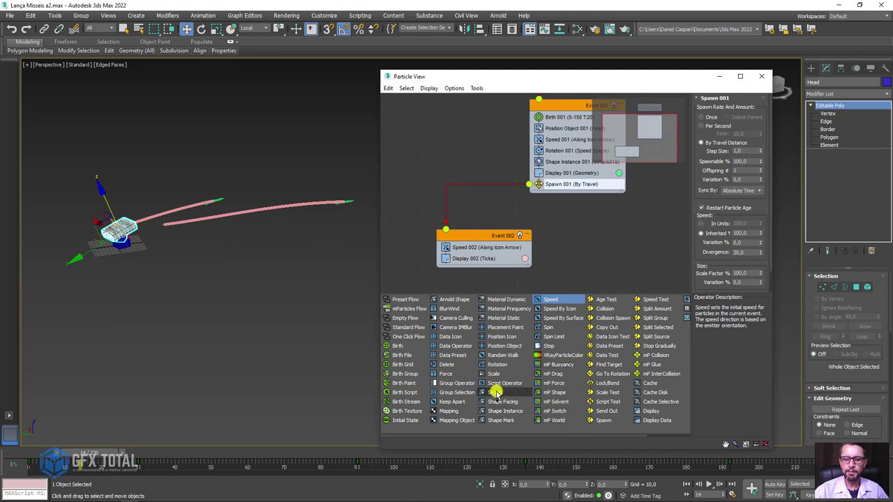
pyautogui.moveTo(493, 393)
pyautogui.mouseDown()
pyautogui.moveTo(508, 258)
pyautogui.moveTo(481, 259)
pyautogui.mouseUp()
pyautogui.click(474, 259)
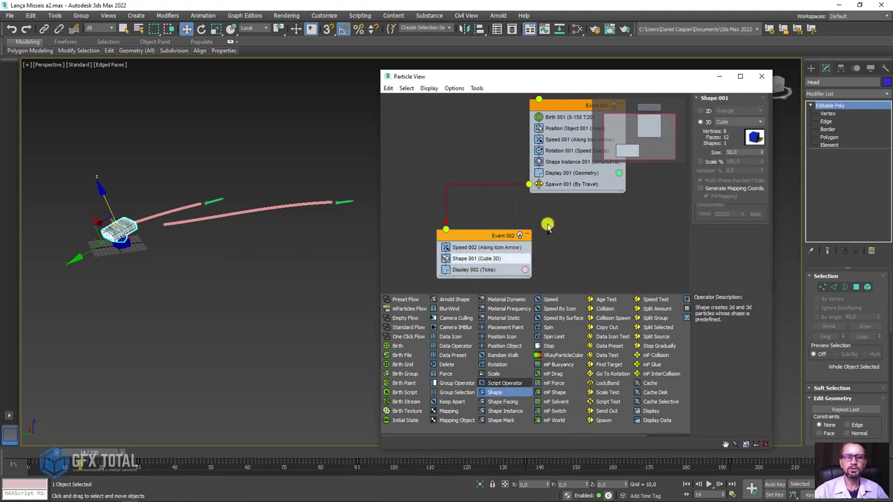
pyautogui.scroll(2, 241, 204)
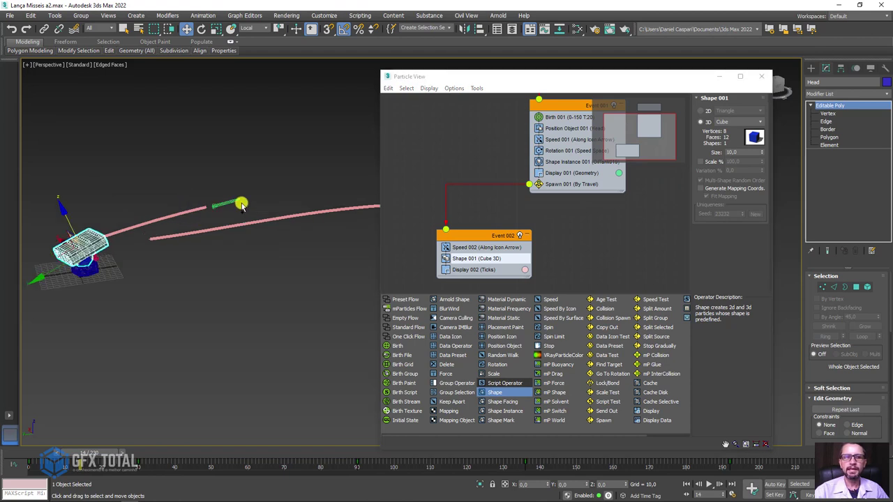
pyautogui.click(740, 122)
pyautogui.click(739, 122)
pyautogui.click(740, 122)
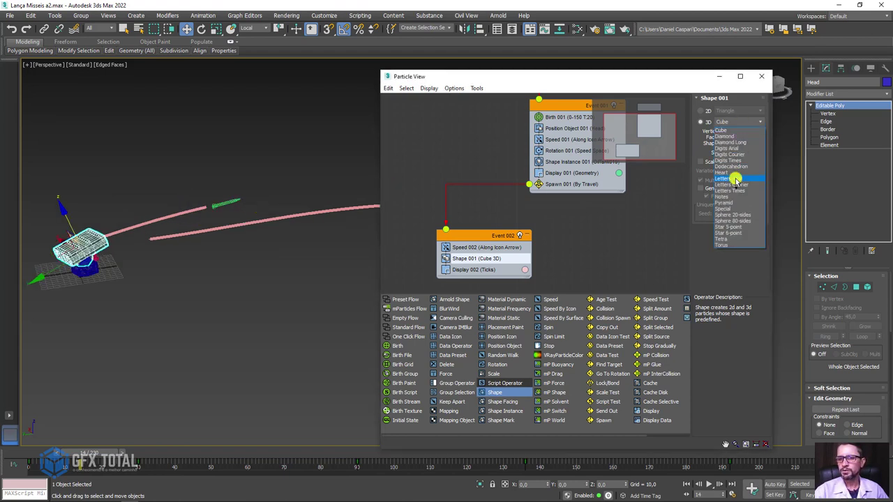
pyautogui.click(732, 215)
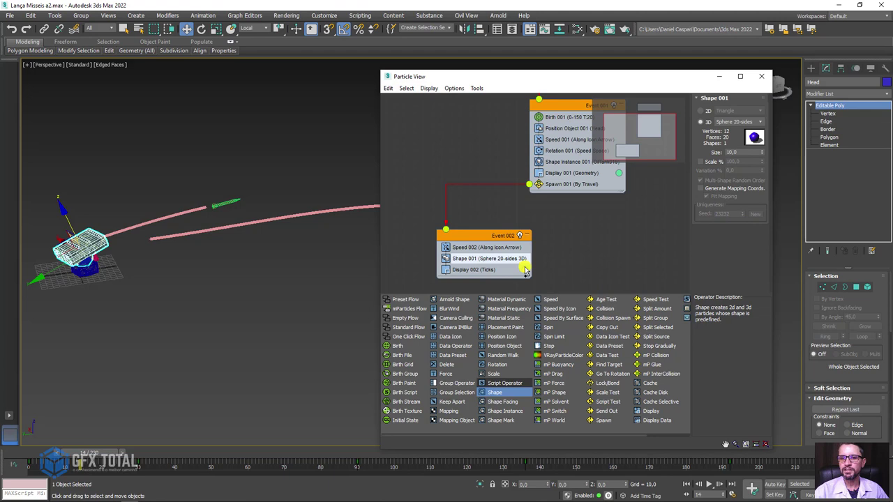
# - Set Display 002's type to Geometry so the trail spheres render as real geometry
pyautogui.click(481, 270)
pyautogui.click(742, 145)
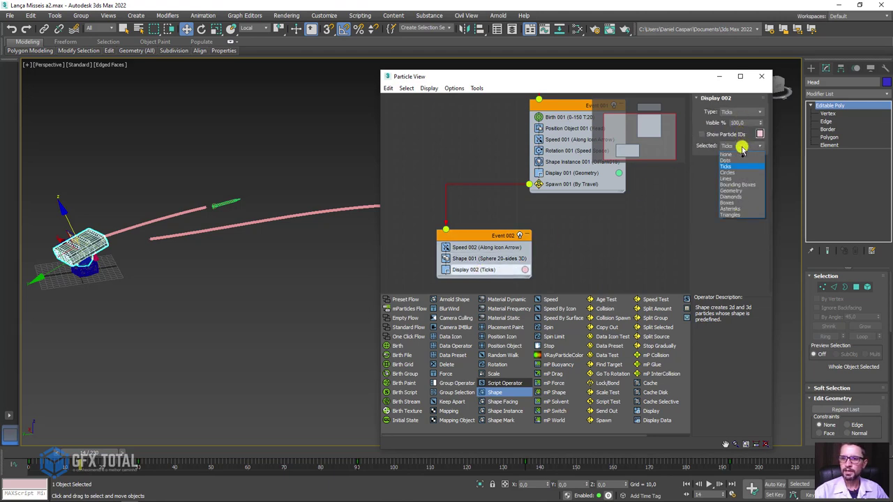
pyautogui.click(741, 145)
pyautogui.click(740, 145)
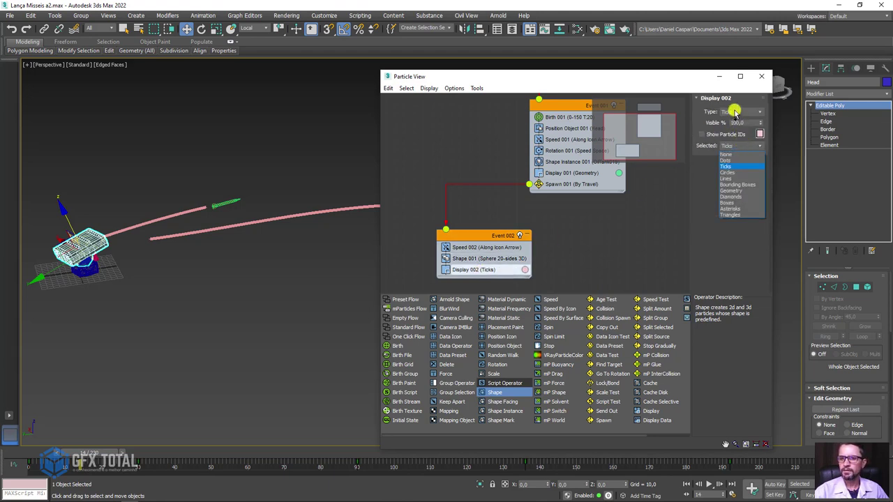
pyautogui.click(736, 113)
pyautogui.click(737, 156)
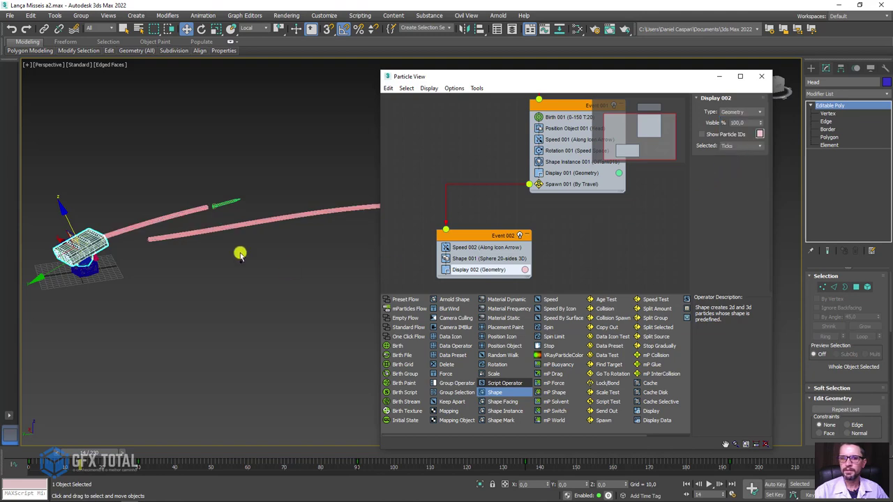
pyautogui.scroll(2, 180, 233)
pyautogui.scroll(3, 183, 235)
pyautogui.scroll(-4, 182, 238)
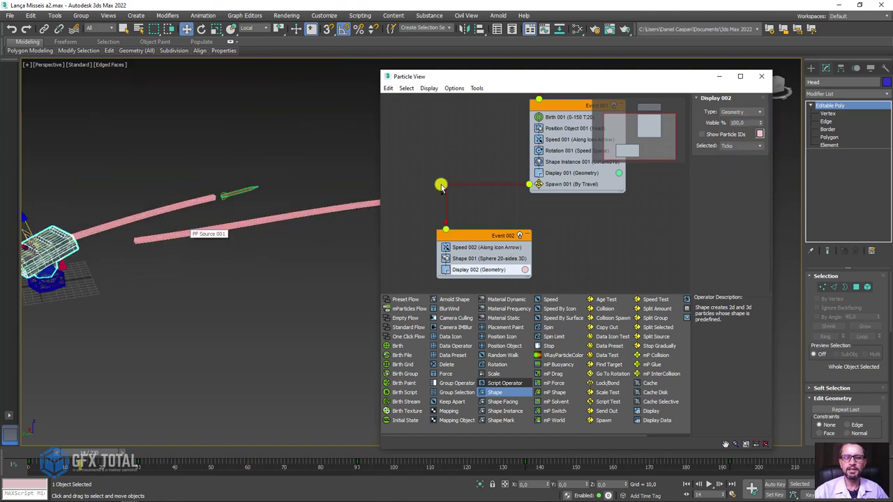
pyautogui.moveTo(481, 236); pyautogui.dragTo(463, 227)
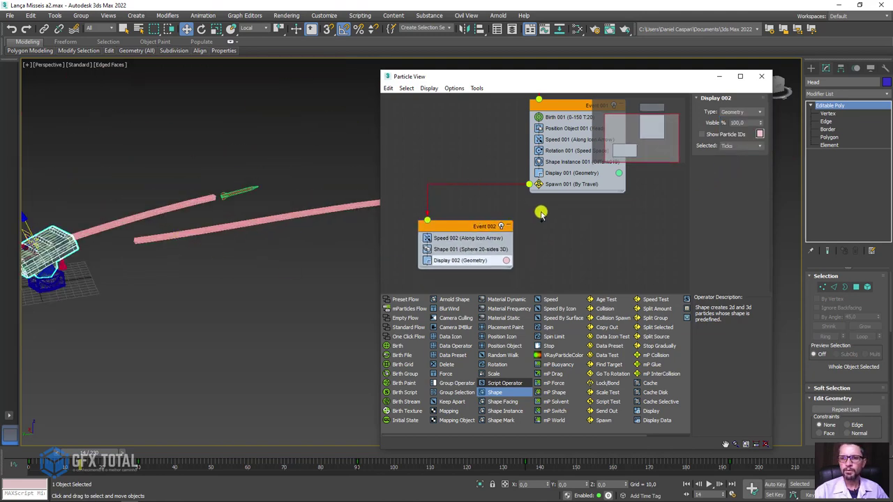
# - Set Spawn 001's step size to 3, then raise it to space the trail spheres apart
pyautogui.click(555, 185)
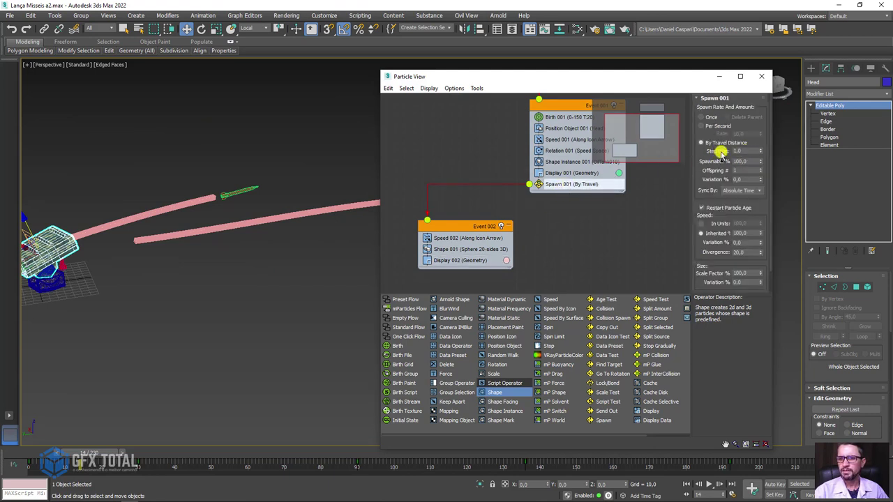
pyautogui.moveTo(746, 151); pyautogui.dragTo(726, 154)
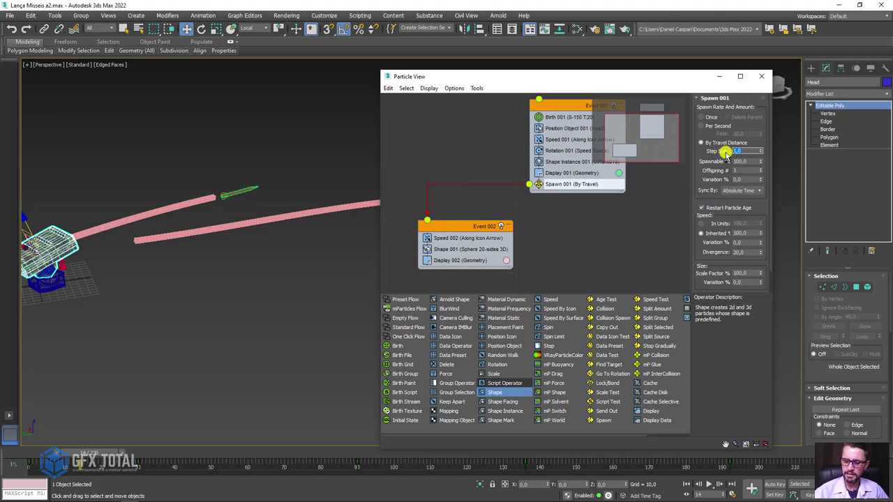
pyautogui.write('3')
pyautogui.press('Return')
pyautogui.moveTo(323, 223); pyautogui.dragTo(235, 215, button='middle')
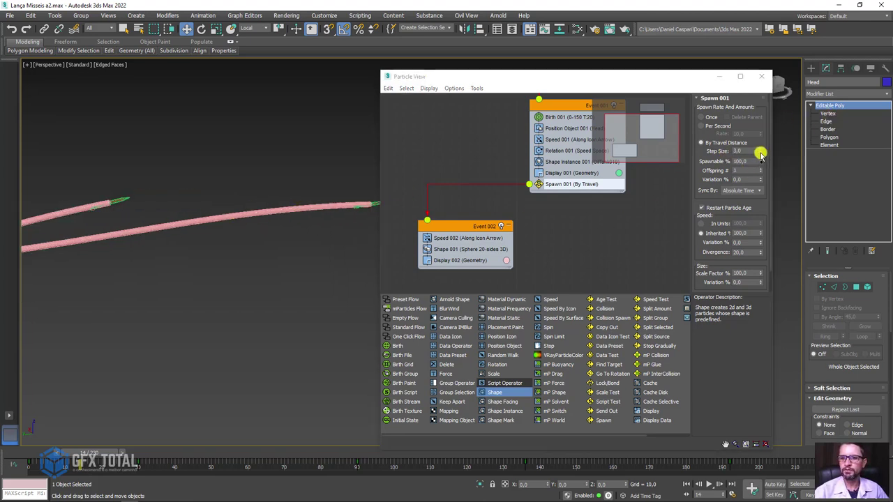
pyautogui.moveTo(665, 87); pyautogui.dragTo(743, 62)
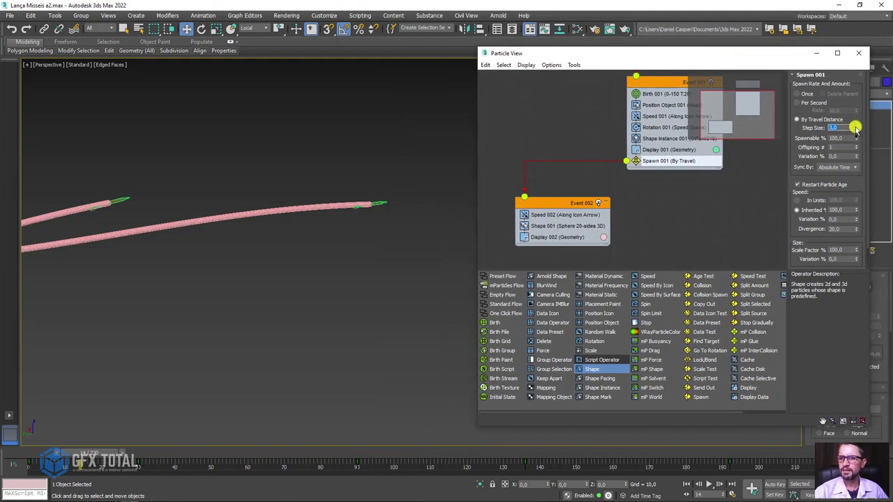
pyautogui.moveTo(857, 105); pyautogui.dragTo(847, 21)
# - Check frame 38 in the viewport and add a Scale operator to Event 002
pyautogui.moveTo(144, 225)
pyautogui.keyDown('alt'); pyautogui.mouseDown(button='middle')
pyautogui.moveTo(353, 242)
pyautogui.moveTo(186, 242)
pyautogui.mouseUp(button='middle'); pyautogui.keyUp('alt')
pyautogui.moveTo(96, 450)
pyautogui.mouseDown()
pyautogui.moveTo(225, 450)
pyautogui.moveTo(110, 449)
pyautogui.mouseUp()
pyautogui.press('w')
pyautogui.scroll(2, 221, 233)
pyautogui.scroll(2, 255, 228)
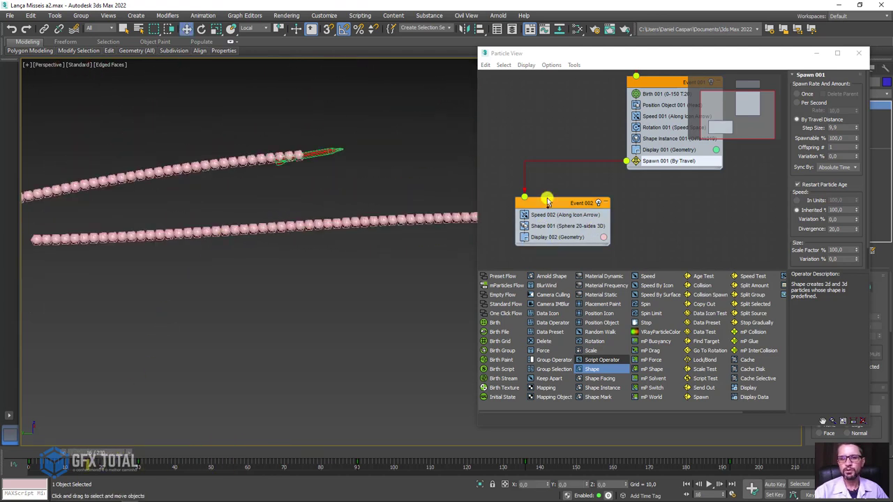
pyautogui.moveTo(547, 202); pyautogui.dragTo(576, 202)
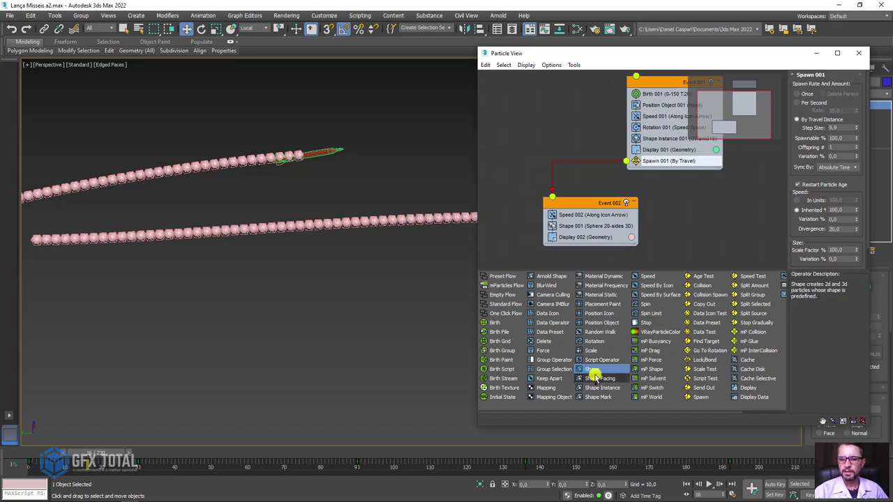
pyautogui.moveTo(591, 350)
pyautogui.mouseDown()
pyautogui.moveTo(585, 240)
pyautogui.moveTo(601, 226)
pyautogui.moveTo(581, 226)
pyautogui.mouseUp()
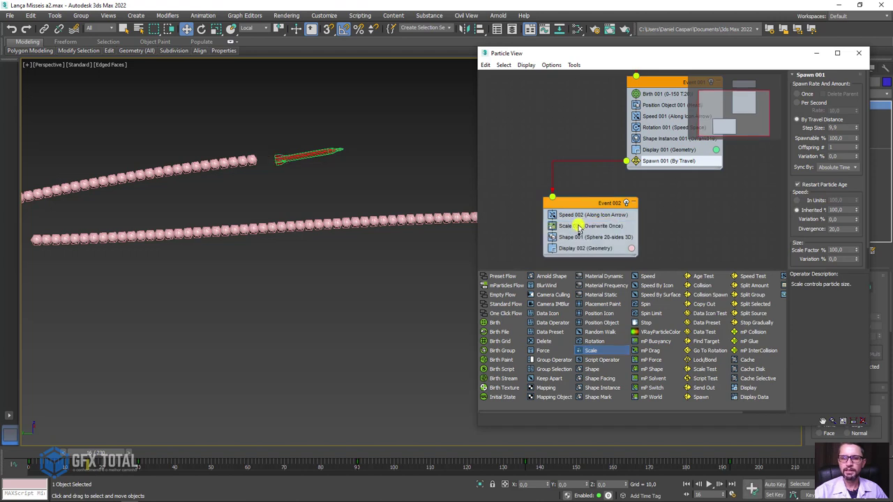
# - Set Scale 001's type to Relative First and preview the trails
pyautogui.click(577, 228)
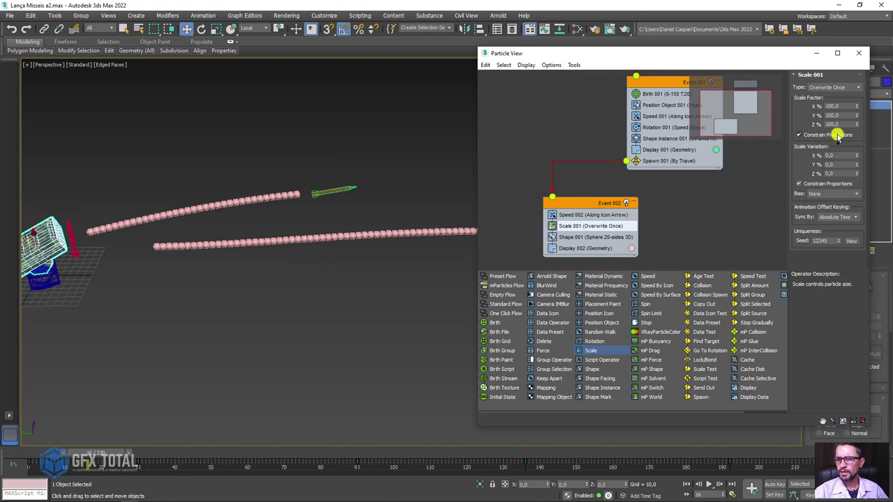
pyautogui.click(837, 90)
pyautogui.click(836, 89)
pyautogui.click(837, 87)
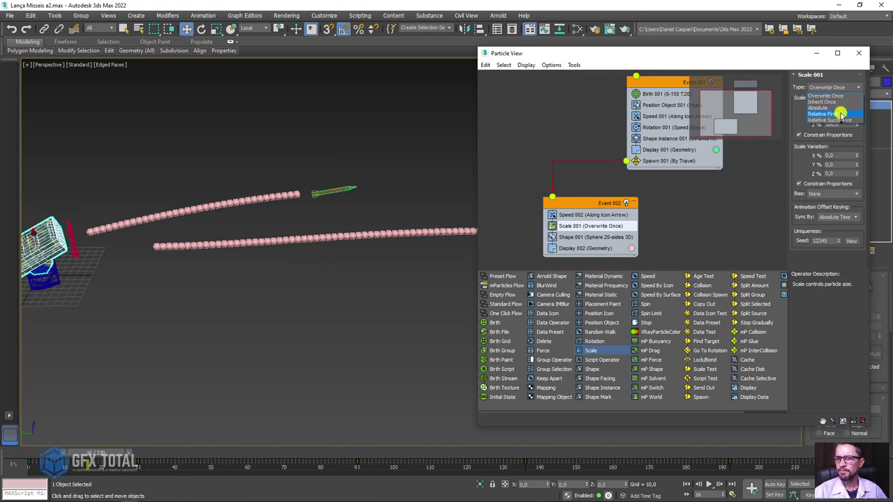
pyautogui.click(840, 113)
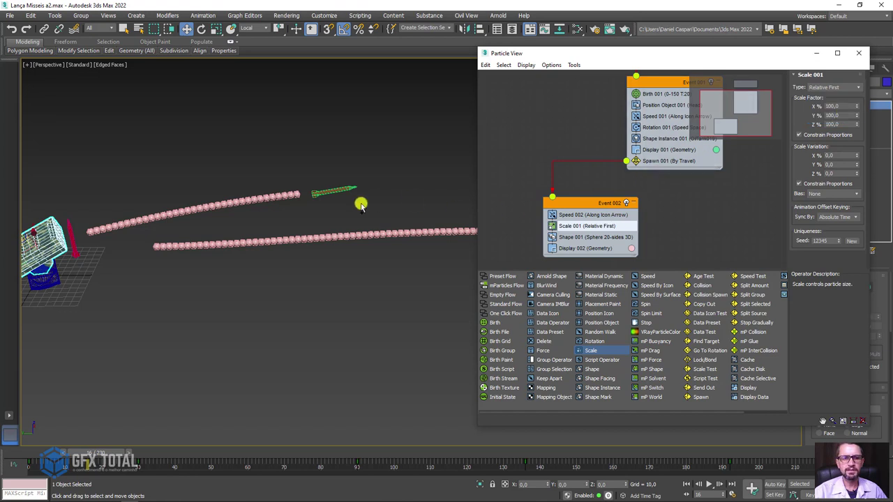
pyautogui.moveTo(361, 205)
pyautogui.keyDown('alt'); pyautogui.mouseDown(button='middle')
pyautogui.moveTo(328, 213)
pyautogui.moveTo(165, 402)
pyautogui.mouseUp(button='middle'); pyautogui.keyUp('alt')
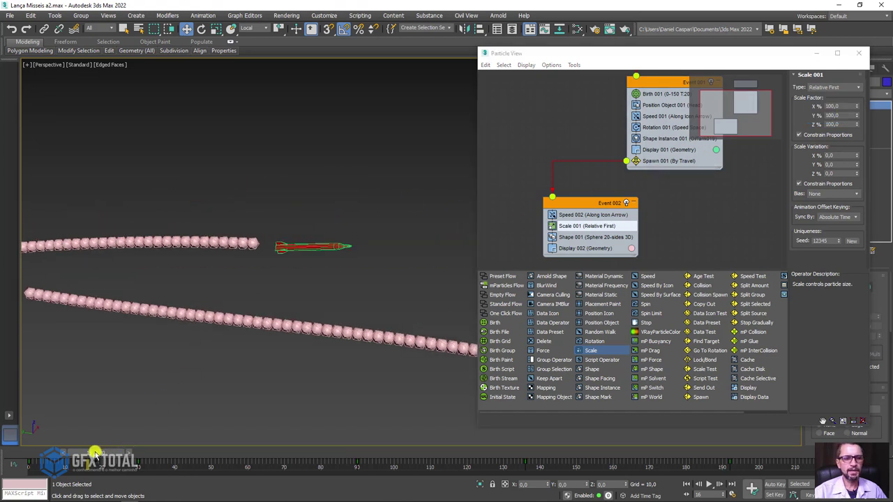
pyautogui.moveTo(94, 454); pyautogui.dragTo(145, 450)
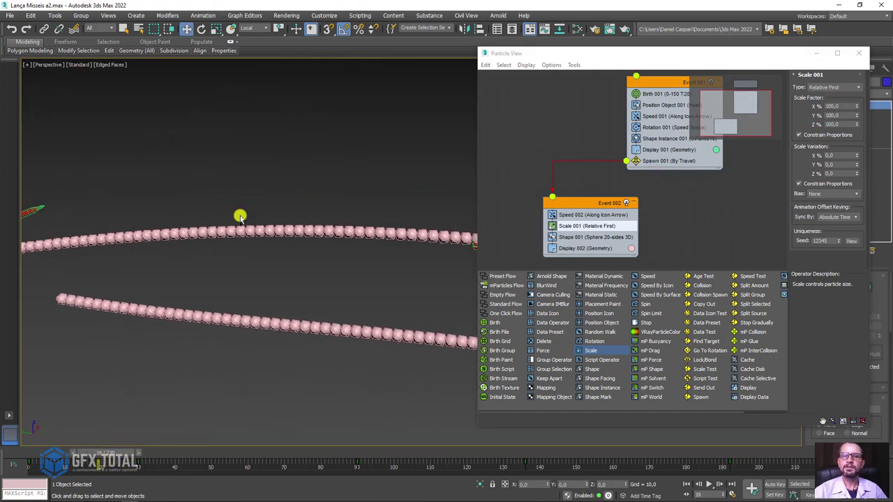
pyautogui.scroll(-5, 300, 175)
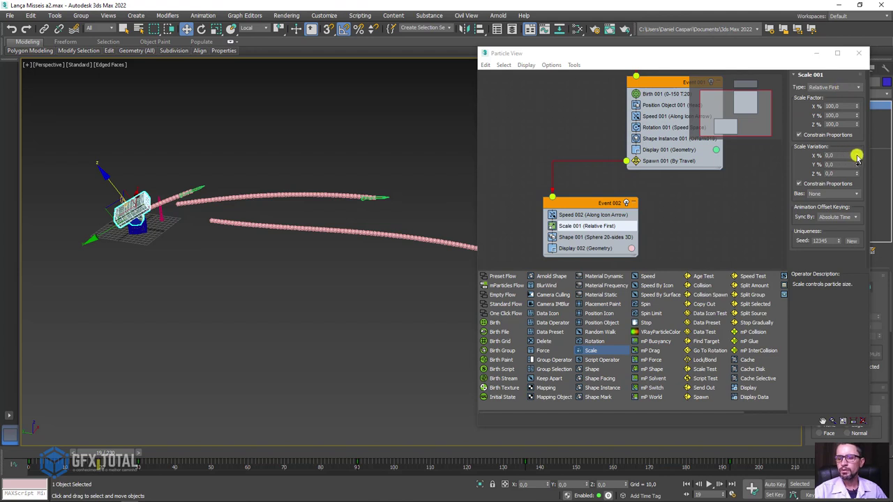
# - Set the scale variation to 5 and the scale factor to 105, then about 316%
pyautogui.moveTo(846, 155); pyautogui.dragTo(799, 154)
pyautogui.write('5')
pyautogui.press('Return')
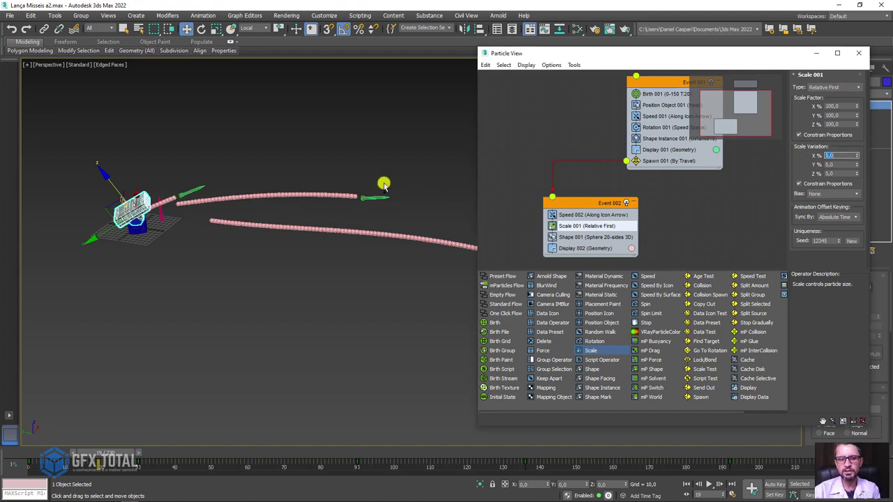
pyautogui.scroll(3, 356, 199)
pyautogui.scroll(-3, 373, 200)
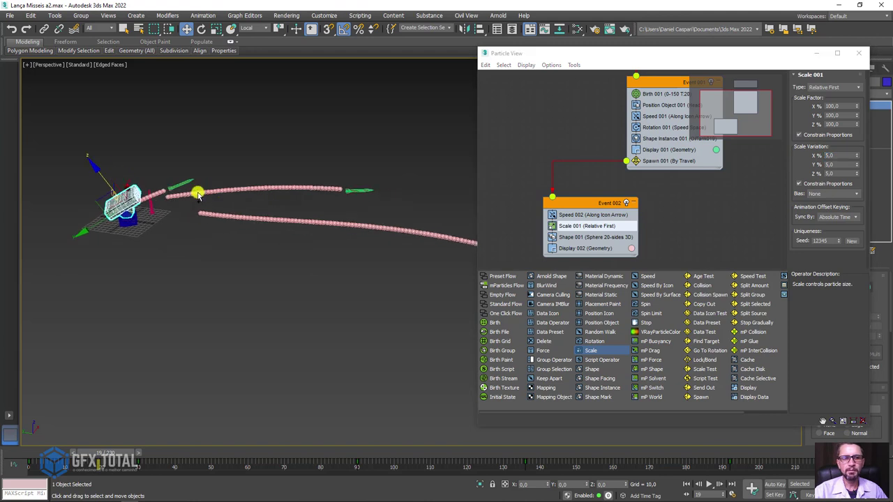
pyautogui.scroll(3, 349, 216)
pyautogui.scroll(2, 319, 219)
pyautogui.scroll(2, 279, 235)
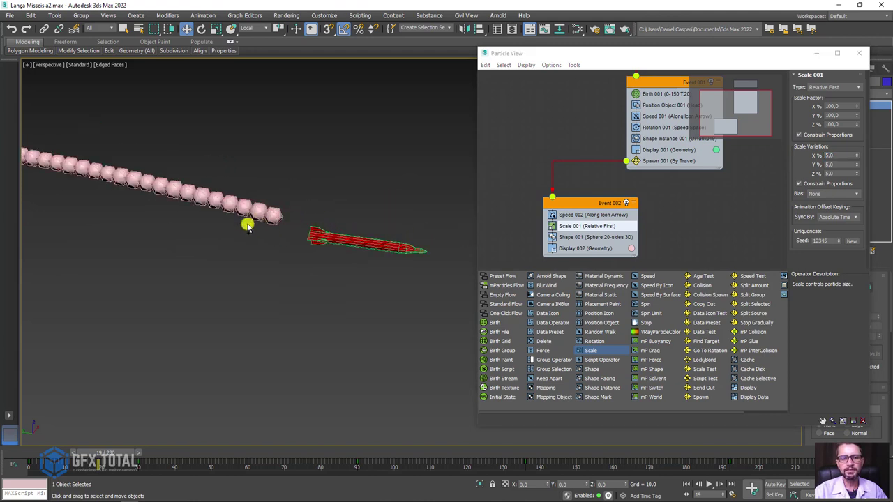
pyautogui.scroll(-3, 247, 227)
pyautogui.doubleClick(836, 104)
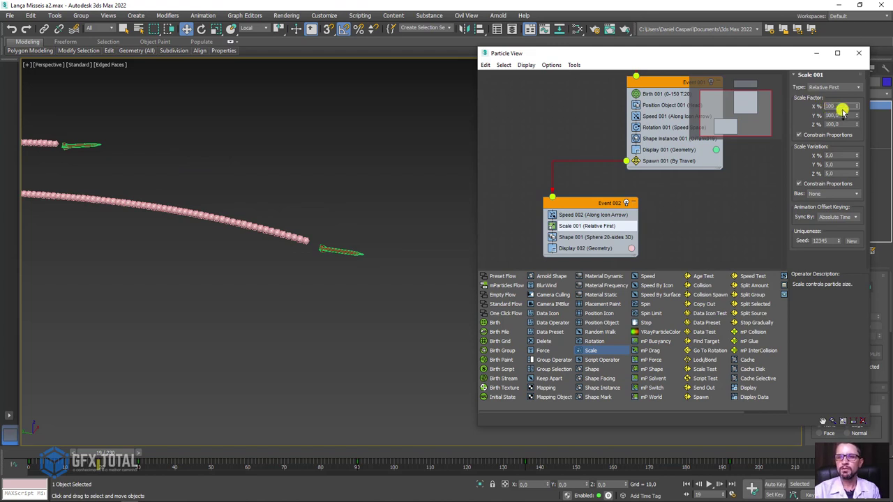
pyautogui.press('Return')
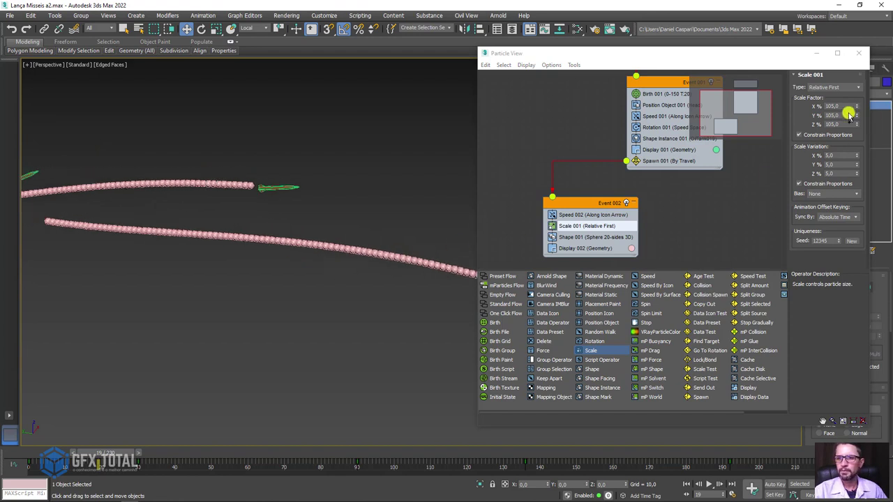
pyautogui.moveTo(858, 109); pyautogui.dragTo(857, 14)
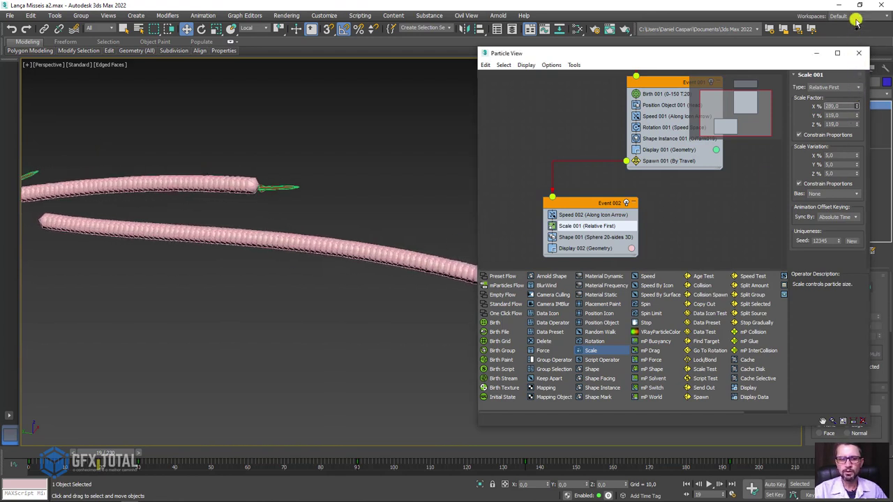
# - Center the variation bias and set the scale factor to 289% with 533% variation
pyautogui.click(846, 195)
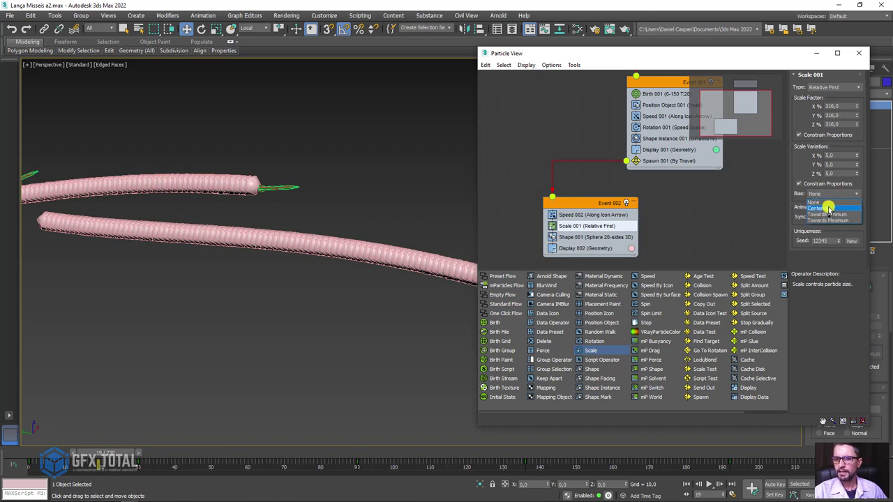
pyautogui.click(829, 208)
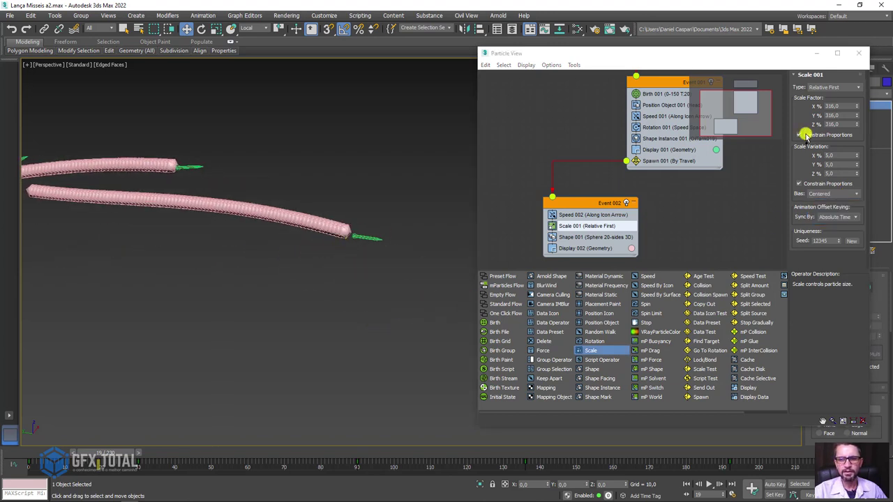
pyautogui.moveTo(854, 111); pyautogui.dragTo(857, 118)
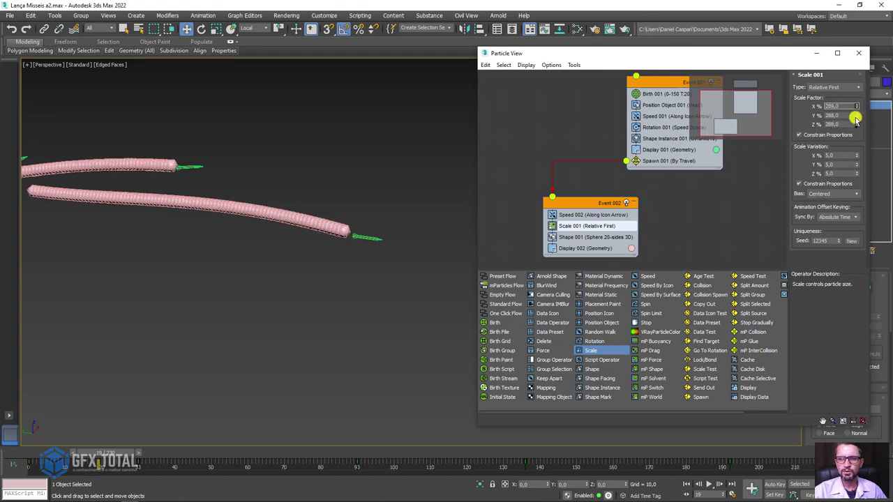
pyautogui.moveTo(855, 152); pyautogui.dragTo(853, 54)
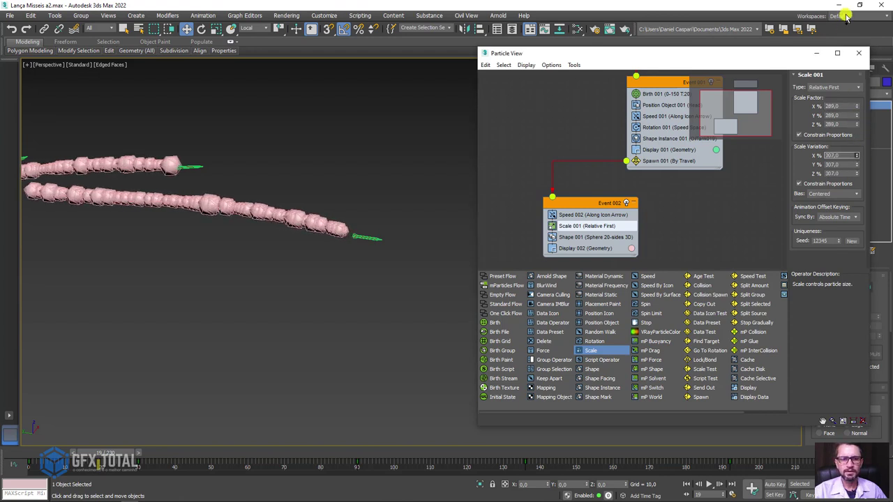
pyautogui.moveTo(835, 415); pyautogui.dragTo(836, 397)
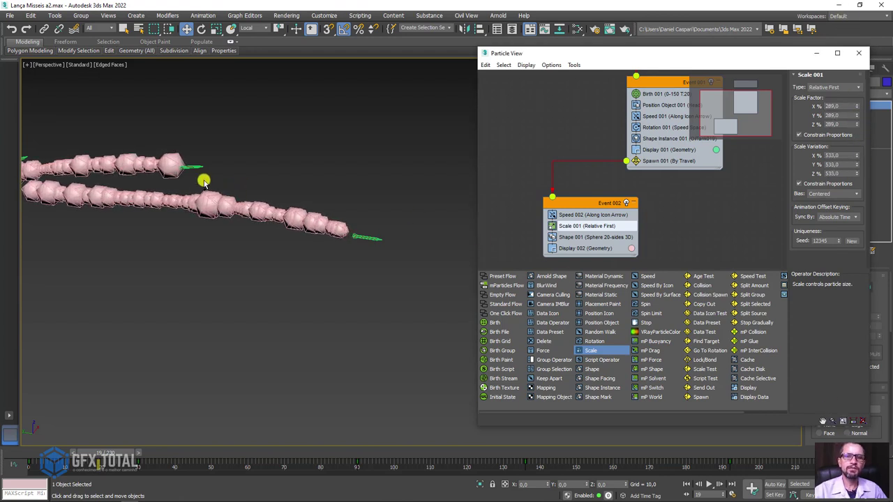
# - Keep the bias Centered, sync scaling By Particle Age, and preview the trails
pyautogui.click(323, 222)
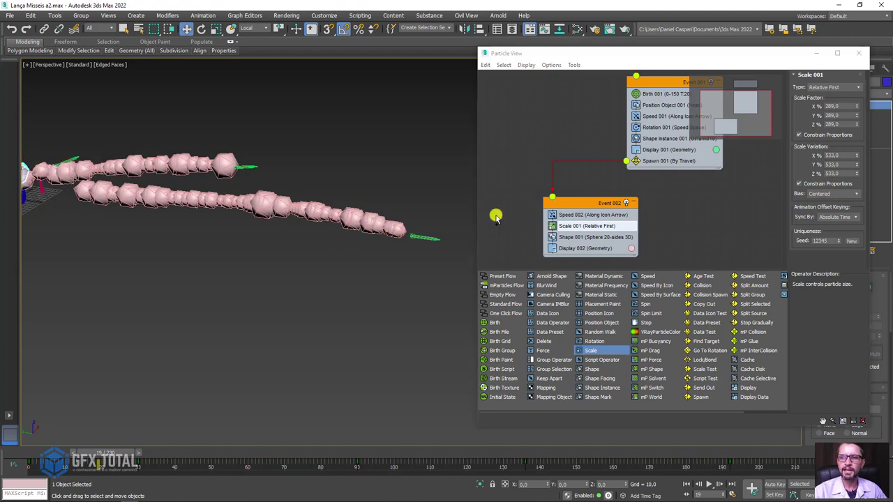
pyautogui.click(843, 196)
pyautogui.click(844, 195)
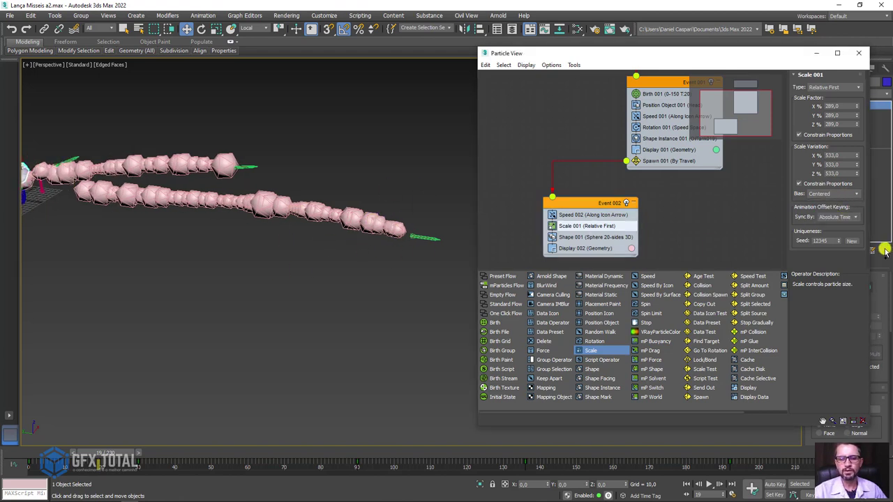
pyautogui.click(841, 217)
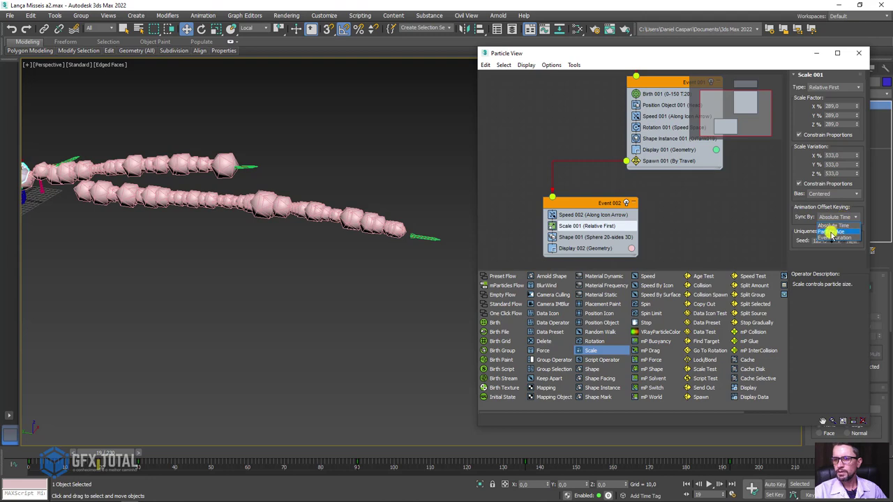
pyautogui.click(836, 234)
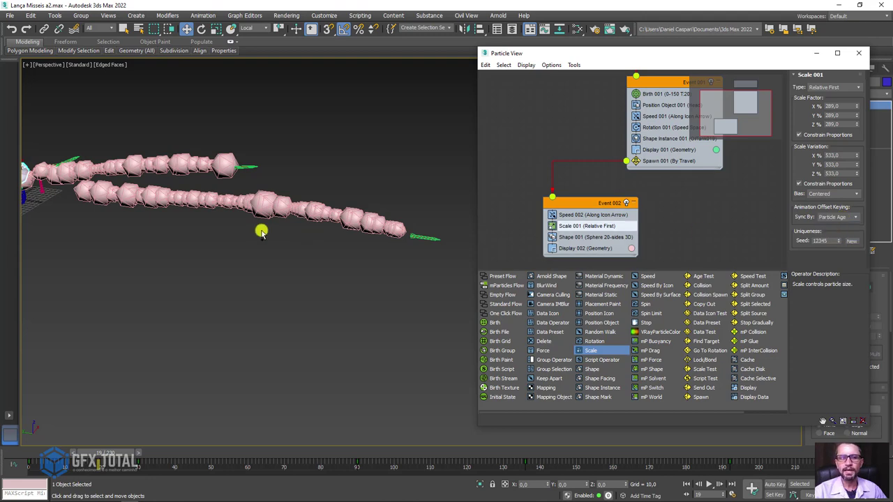
pyautogui.moveTo(113, 462)
pyautogui.mouseDown()
pyautogui.moveTo(126, 445)
pyautogui.moveTo(98, 445)
pyautogui.moveTo(123, 432)
pyautogui.mouseUp()
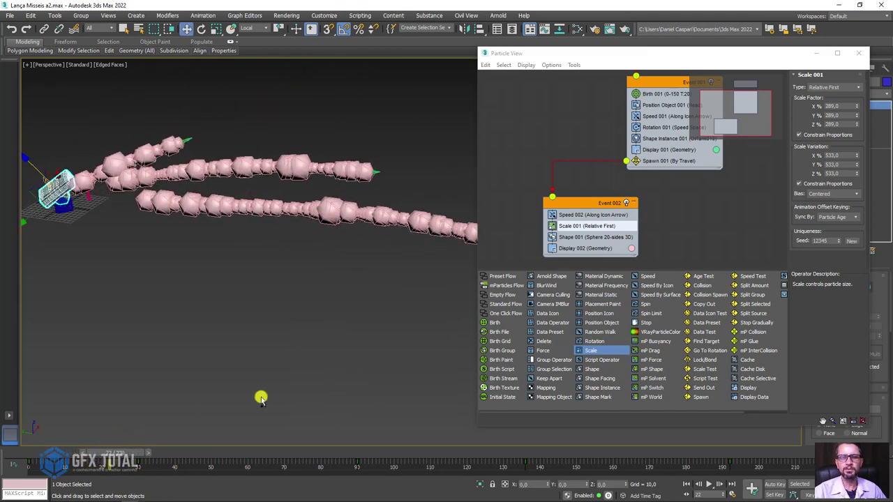
# - Set Speed 002 in Event 002 to 5, then scrub and orbit to check the tighter trails
pyautogui.click(570, 215)
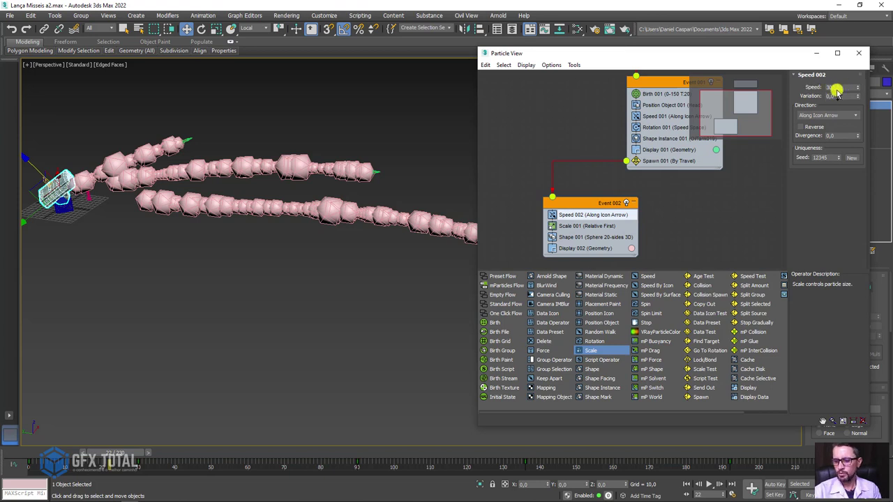
pyautogui.write('5')
pyautogui.press('Return')
pyautogui.scroll(-2, 261, 263)
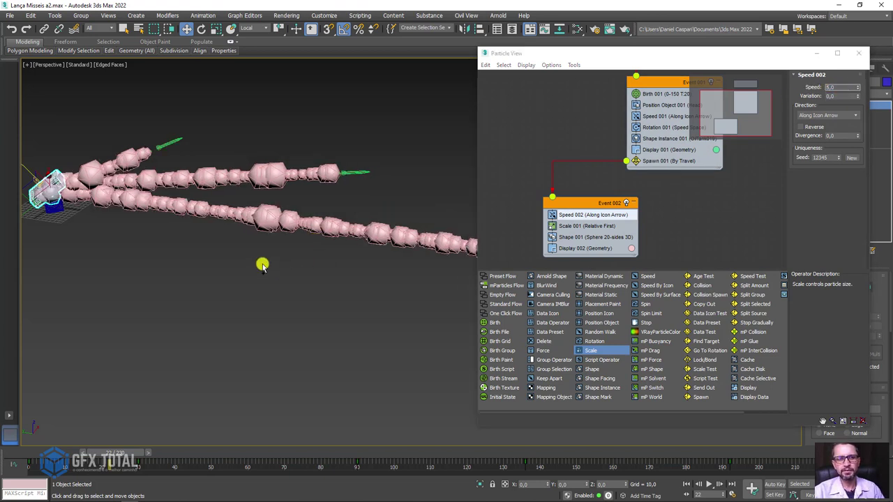
pyautogui.scroll(-2, 174, 387)
pyautogui.moveTo(122, 455); pyautogui.dragTo(170, 440)
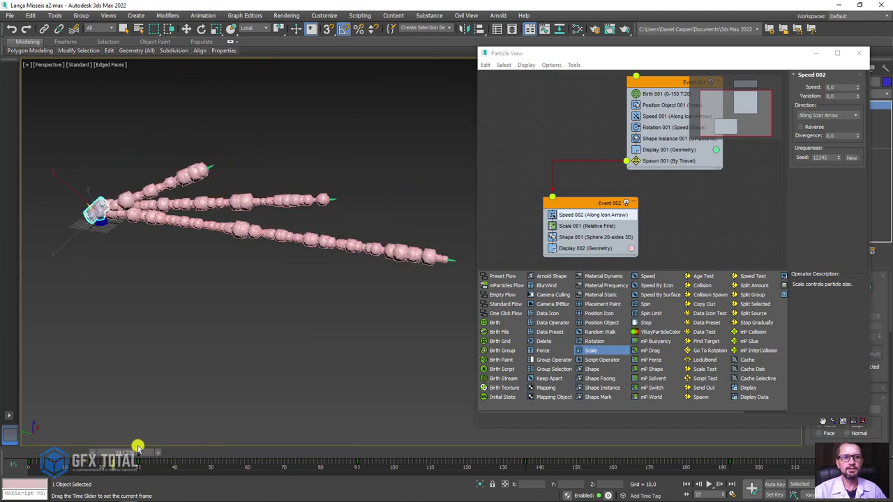
pyautogui.press('w')
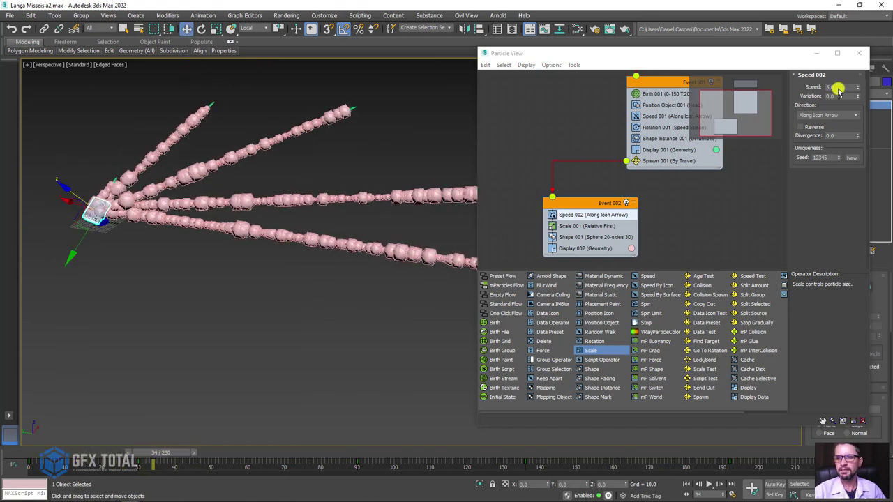
pyautogui.scroll(-3, 240, 237)
pyautogui.scroll(-2, 297, 209)
pyautogui.moveTo(297, 212)
pyautogui.keyDown('alt'); pyautogui.mouseDown(button='middle')
pyautogui.moveTo(339, 223)
pyautogui.moveTo(361, 296)
pyautogui.moveTo(313, 265)
pyautogui.moveTo(549, 223)
pyautogui.mouseUp(button='middle'); pyautogui.keyUp('alt')
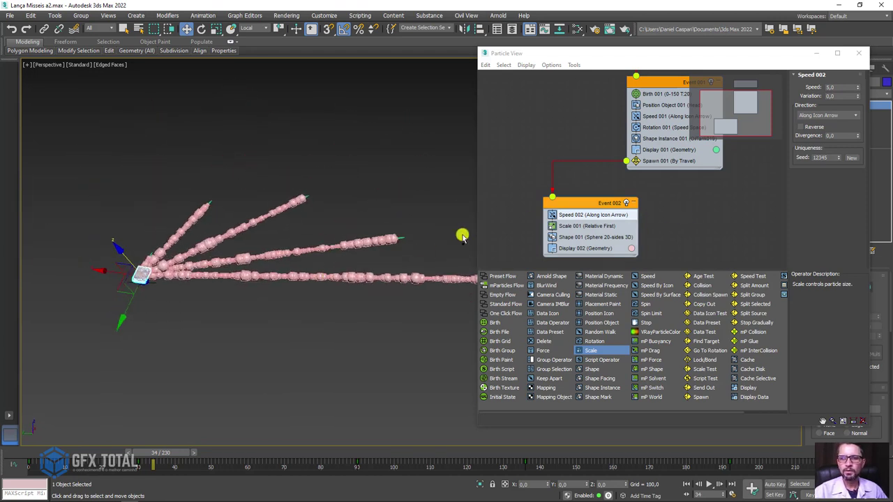
pyautogui.moveTo(462, 233)
pyautogui.keyDown('alt'); pyautogui.mouseDown(button='middle')
pyautogui.moveTo(319, 194)
pyautogui.moveTo(307, 171)
pyautogui.mouseUp(button='middle'); pyautogui.keyUp('alt')
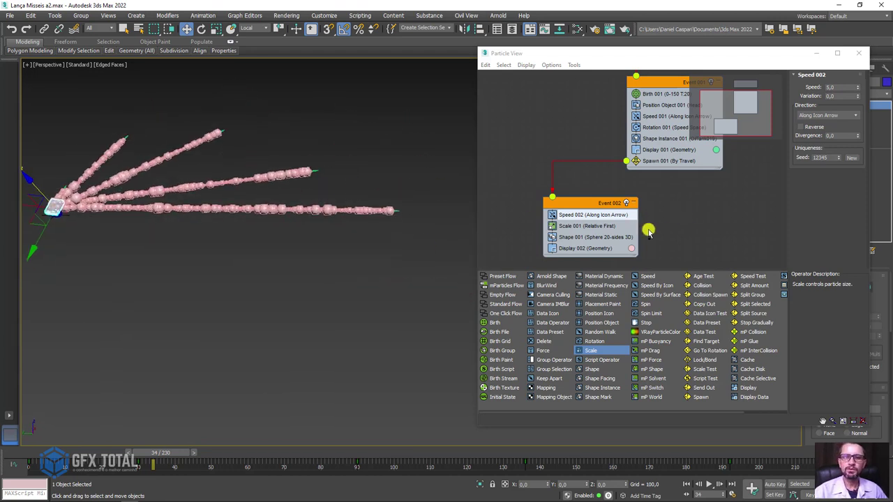
# - Disable Event 002 and scrub the timeline to view the missiles without trails
pyautogui.click(625, 202)
pyautogui.moveTo(327, 277); pyautogui.dragTo(346, 288, button='middle')
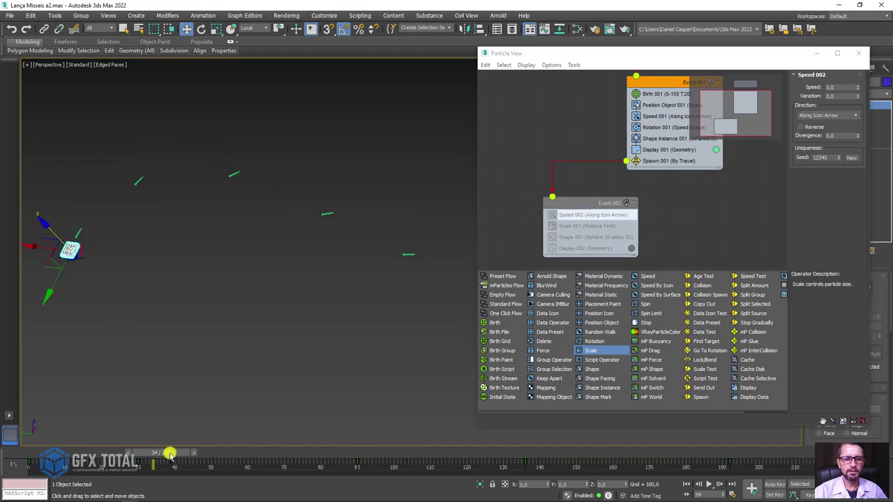
pyautogui.moveTo(170, 454)
pyautogui.mouseDown()
pyautogui.moveTo(153, 433)
pyautogui.moveTo(174, 424)
pyautogui.mouseUp()
pyautogui.press('w')
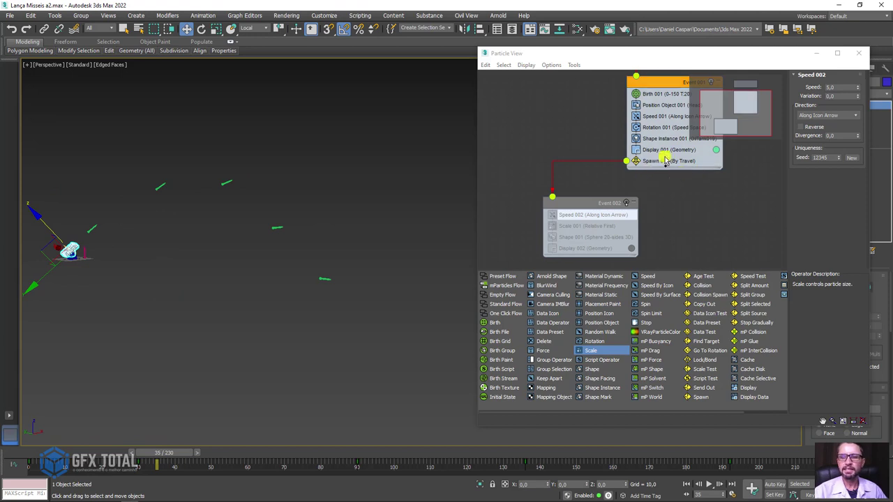
# - Set Birth 001's Emit Start to frame 60 and insert a Force operator into Event 001
pyautogui.moveTo(665, 161); pyautogui.dragTo(618, 185, button='middle')
pyautogui.click(618, 120)
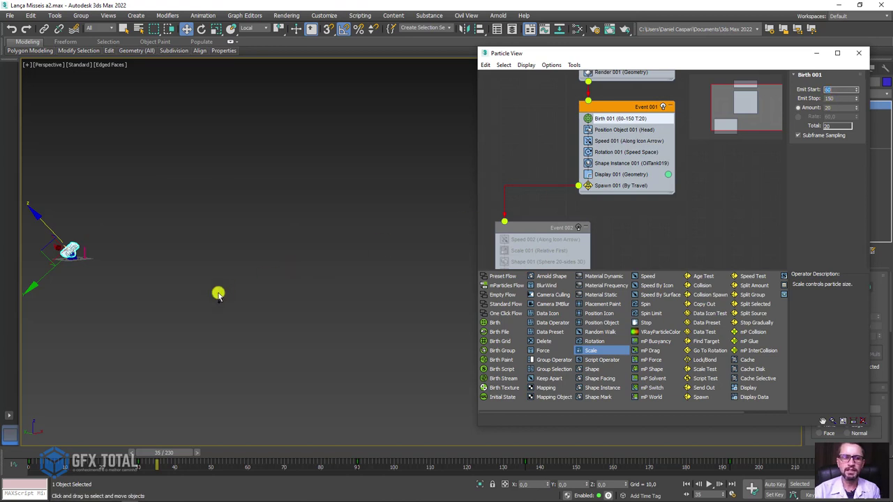
pyautogui.moveTo(168, 454); pyautogui.dragTo(339, 452)
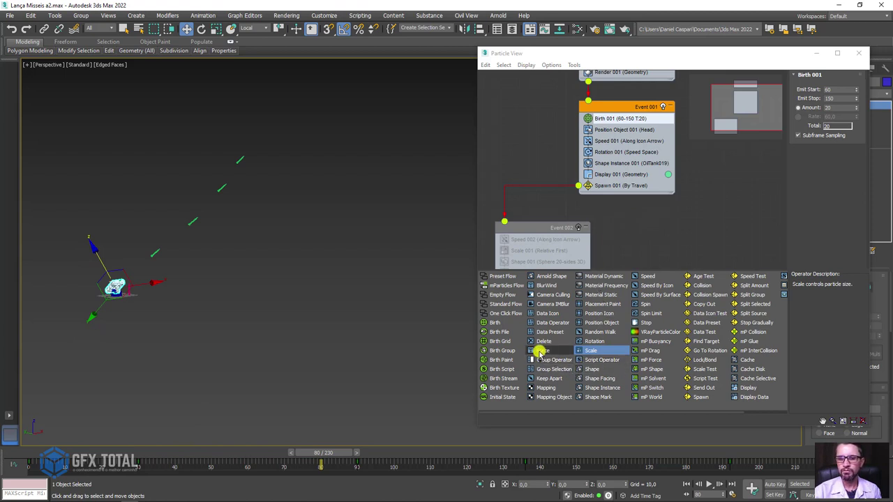
pyautogui.moveTo(543, 350)
pyautogui.mouseDown()
pyautogui.moveTo(617, 183)
pyautogui.moveTo(624, 184)
pyautogui.mouseUp()
# - Create a Gravity space warp in the scene from the Forces space warps
pyautogui.click(609, 187)
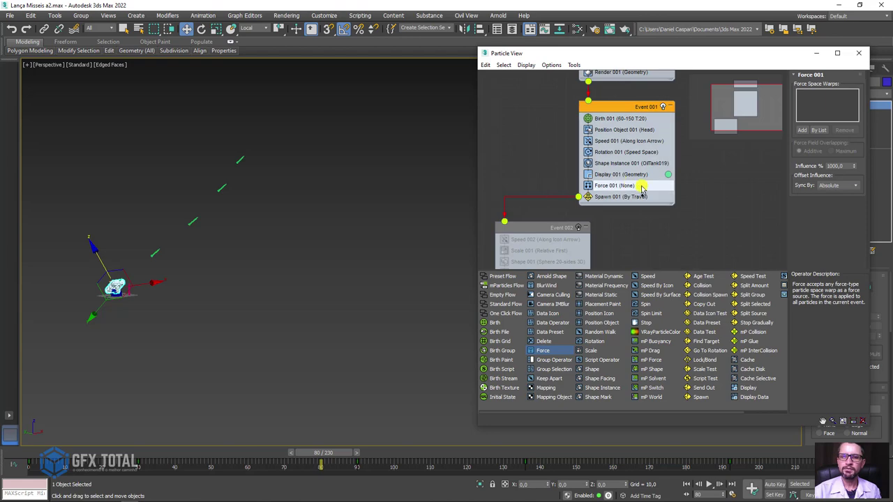
pyautogui.click(816, 53)
pyautogui.click(810, 68)
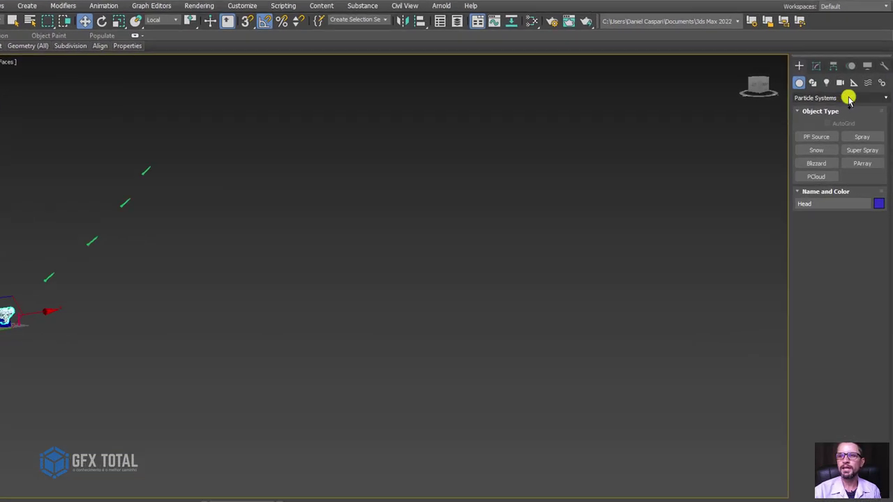
pyautogui.click(870, 83)
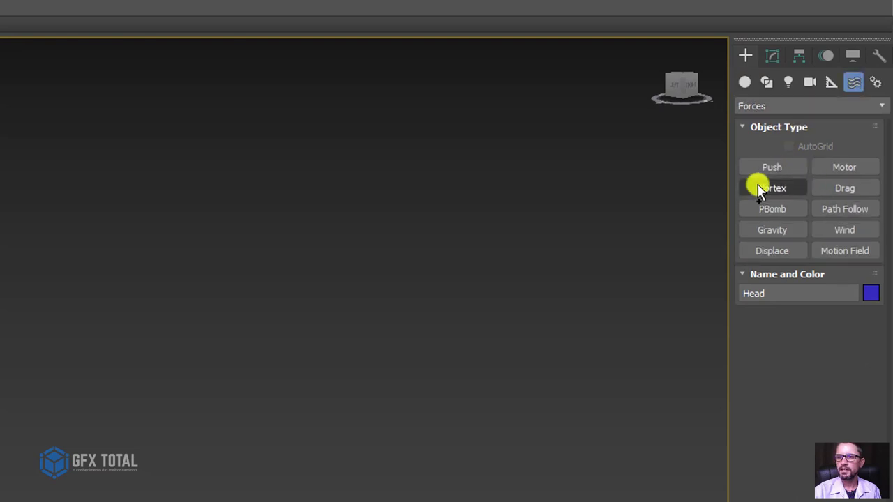
pyautogui.click(778, 237)
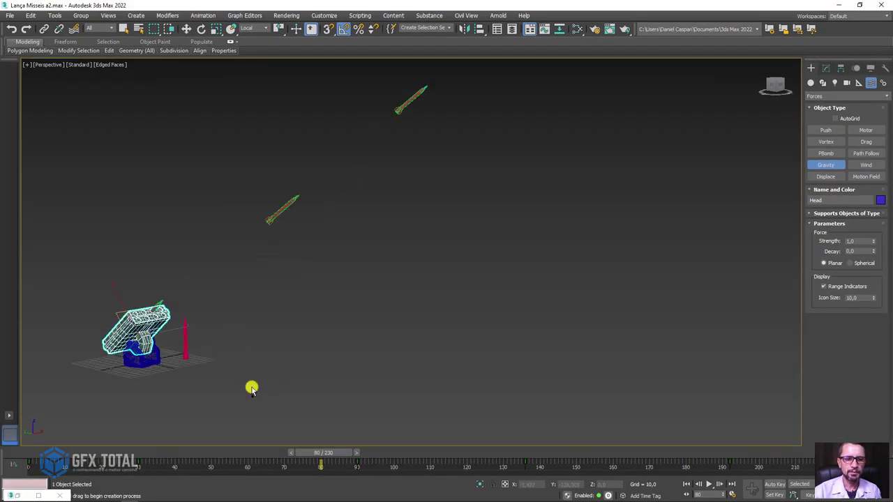
pyautogui.moveTo(251, 388); pyautogui.dragTo(299, 394)
pyautogui.scroll(-3, 296, 392)
pyautogui.moveTo(294, 390)
pyautogui.mouseDown(button='middle')
pyautogui.moveTo(303, 351)
pyautogui.moveTo(286, 321)
pyautogui.moveTo(311, 319)
pyautogui.mouseUp(button='middle')
# - Add Gravity001 to Force 001 and scrub the animation to watch the missiles arc down
pyautogui.press('6')
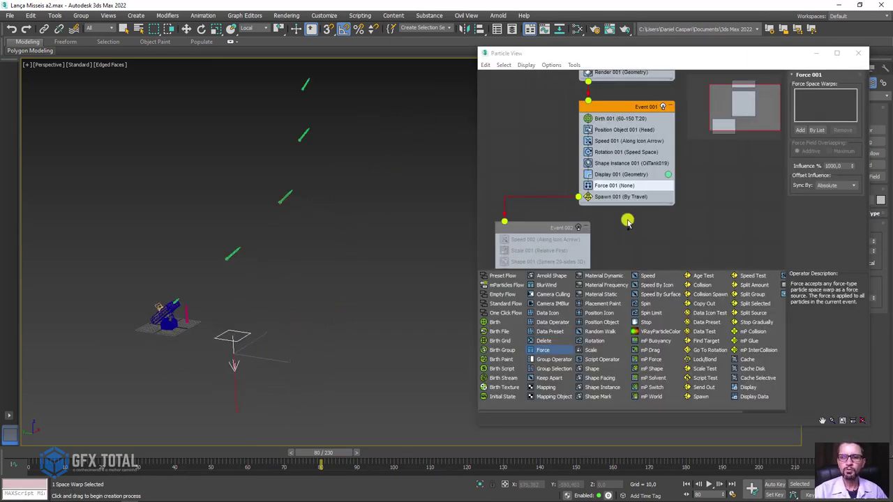
pyautogui.click(244, 336)
pyautogui.moveTo(265, 325)
pyautogui.keyDown('alt'); pyautogui.mouseDown(button='middle')
pyautogui.moveTo(321, 331)
pyautogui.moveTo(295, 333)
pyautogui.moveTo(226, 369)
pyautogui.mouseUp(button='middle'); pyautogui.keyUp('alt')
pyautogui.moveTo(315, 452); pyautogui.dragTo(335, 452)
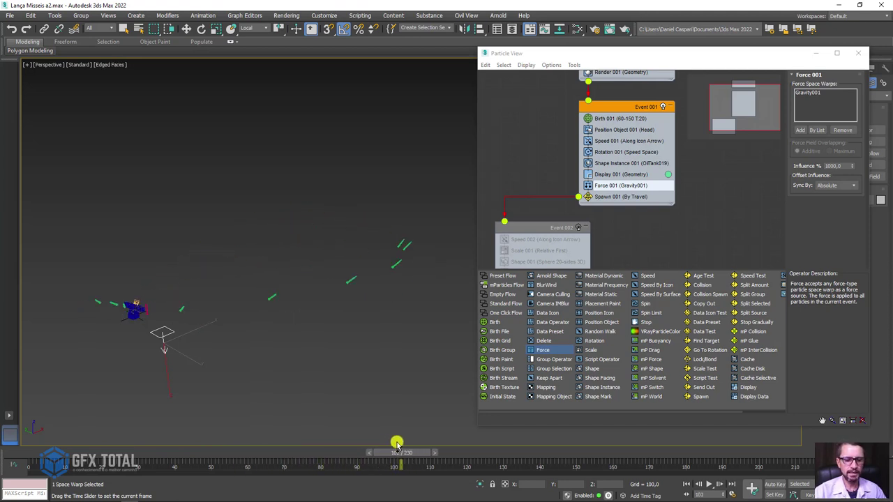
pyautogui.moveTo(416, 443); pyautogui.dragTo(357, 463)
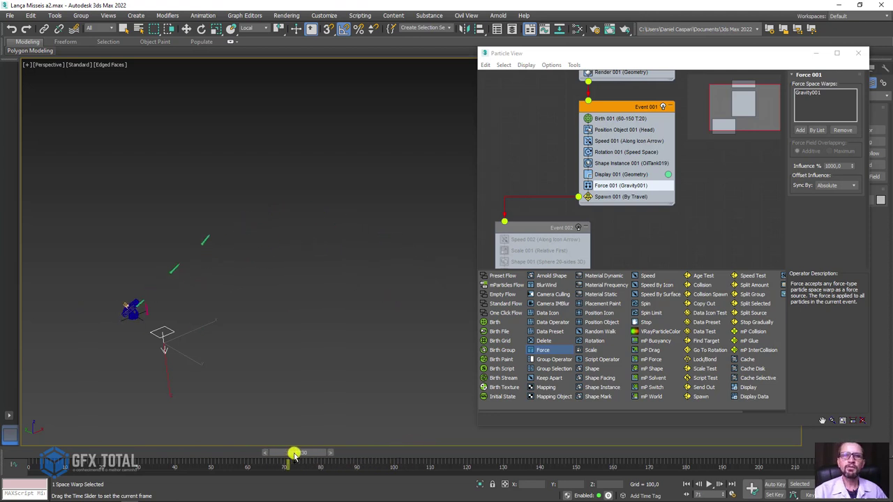
pyautogui.press('w')
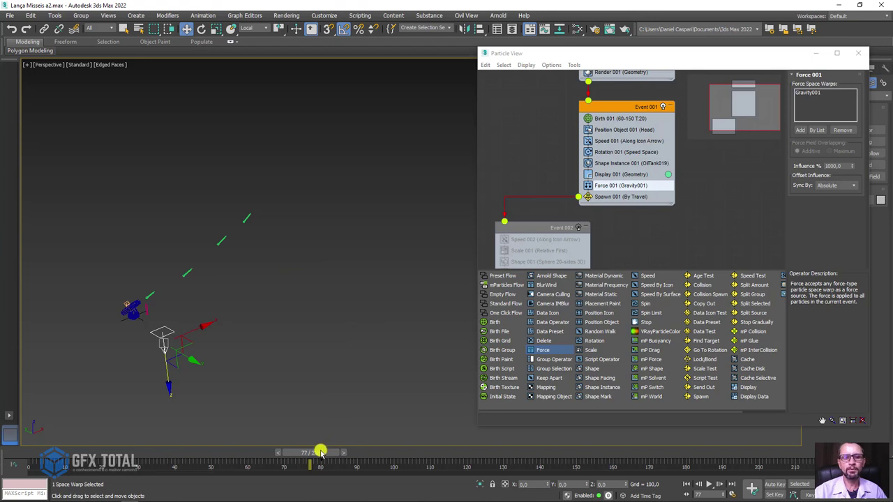
pyautogui.moveTo(320, 451); pyautogui.dragTo(339, 451)
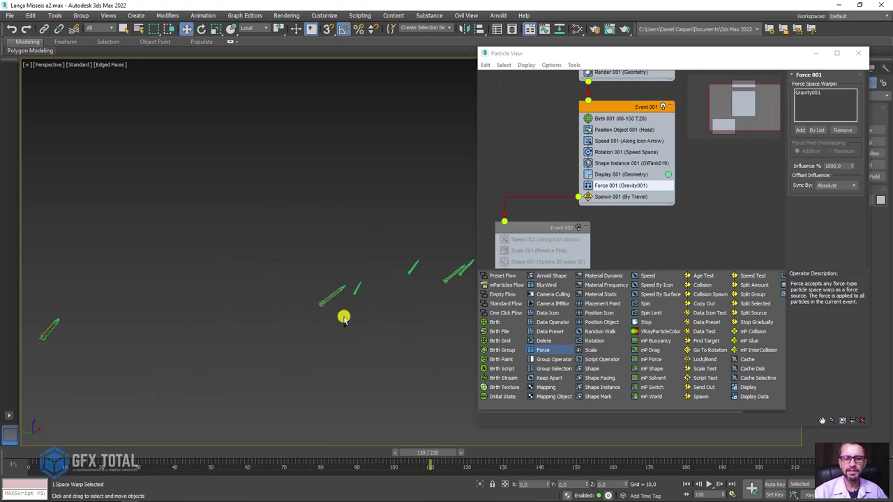
# - Set Rotation 001's Orientation Matrix to Speed Space Follow and scrub to watch missiles align
pyautogui.click(610, 152)
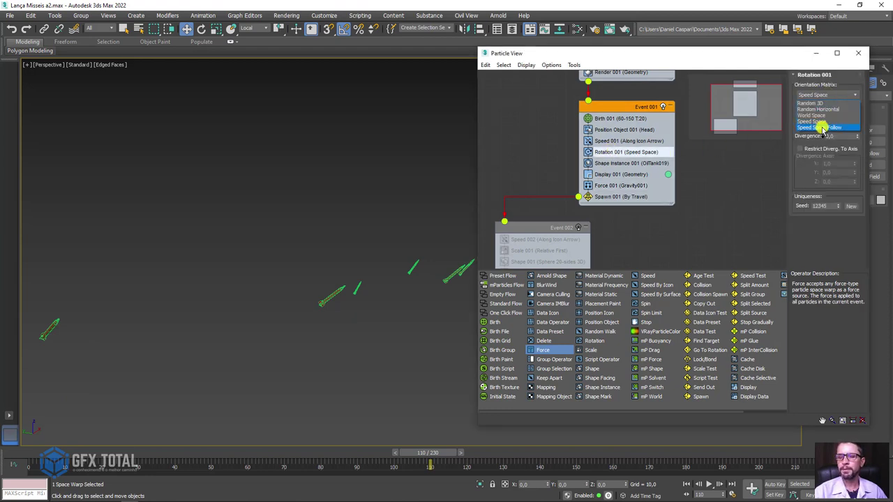
pyautogui.click(823, 128)
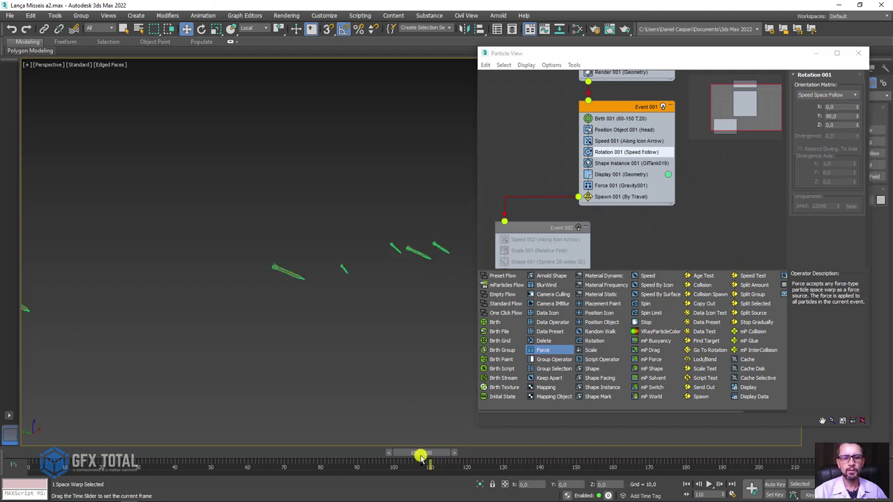
pyautogui.moveTo(425, 447); pyautogui.dragTo(303, 452)
pyautogui.moveTo(254, 297); pyautogui.dragTo(366, 221, button='middle')
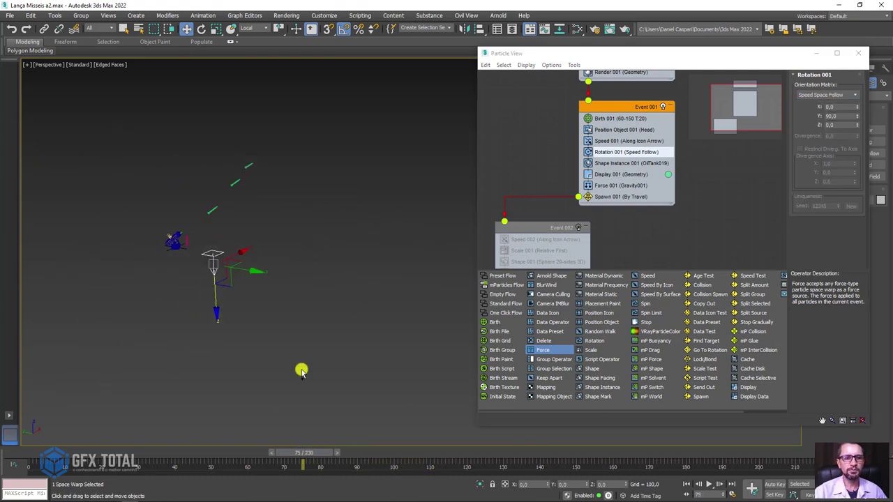
pyautogui.scroll(3, 223, 301)
pyautogui.scroll(2, 225, 391)
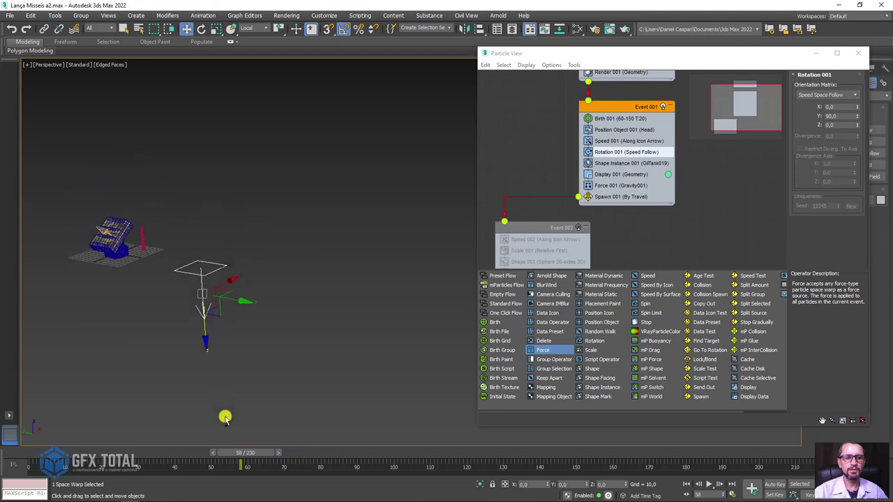
pyautogui.moveTo(243, 454); pyautogui.dragTo(383, 414)
pyautogui.scroll(-3, 353, 313)
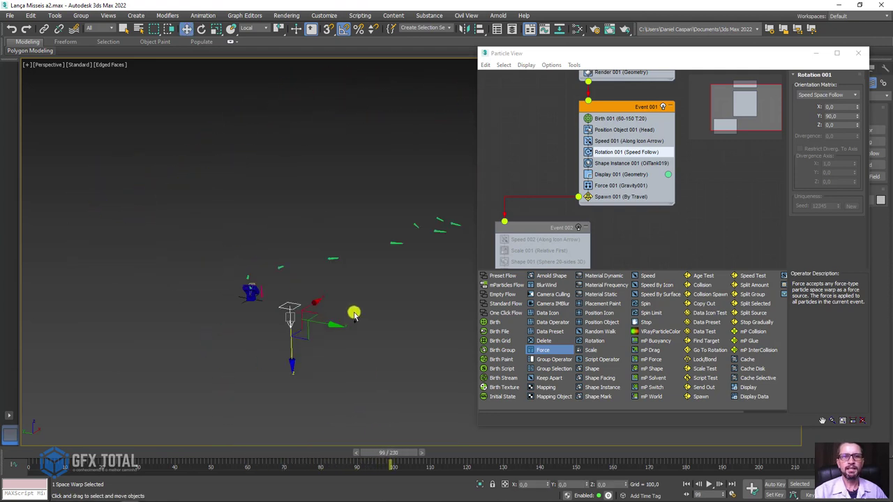
pyautogui.press('w')
pyautogui.moveTo(387, 454)
pyautogui.mouseDown()
pyautogui.moveTo(412, 454)
pyautogui.moveTo(287, 430)
pyautogui.moveTo(414, 432)
pyautogui.moveTo(287, 432)
pyautogui.mouseUp()
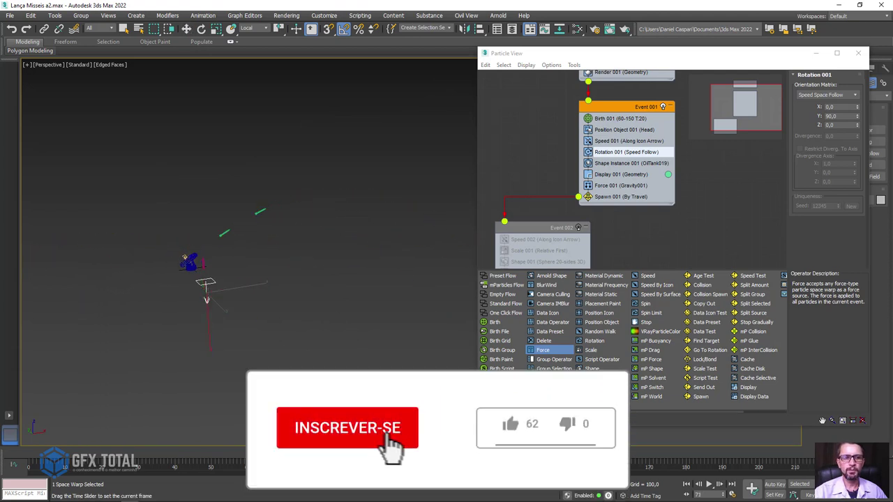
pyautogui.keyDown('alt'); pyautogui.moveTo(341, 350); pyautogui.dragTo(346, 241, button='middle'); pyautogui.keyUp('alt')
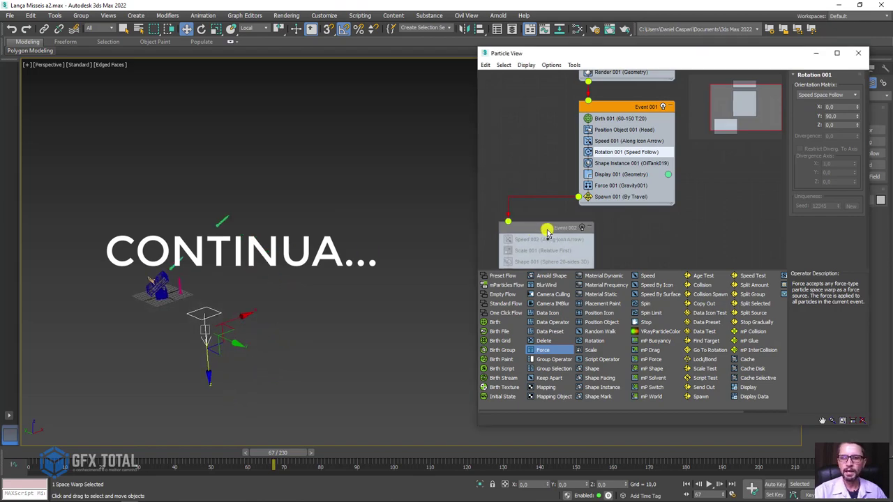
pyautogui.moveTo(544, 233); pyautogui.dragTo(535, 224)
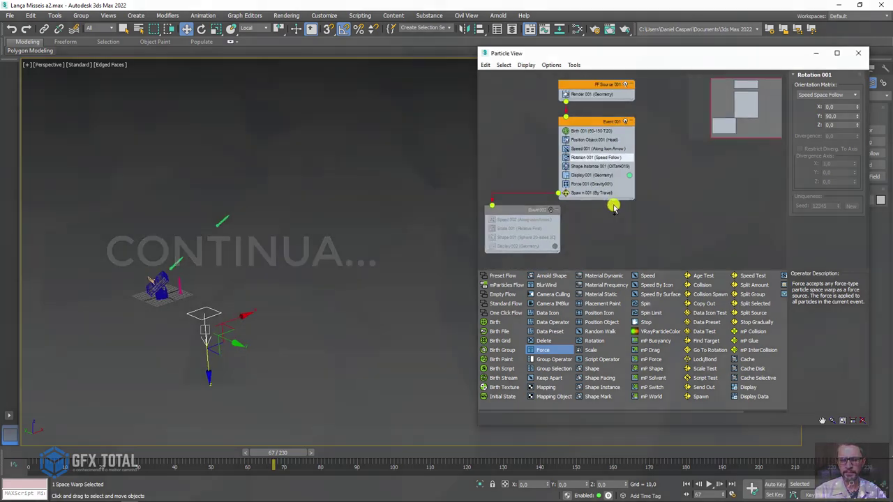